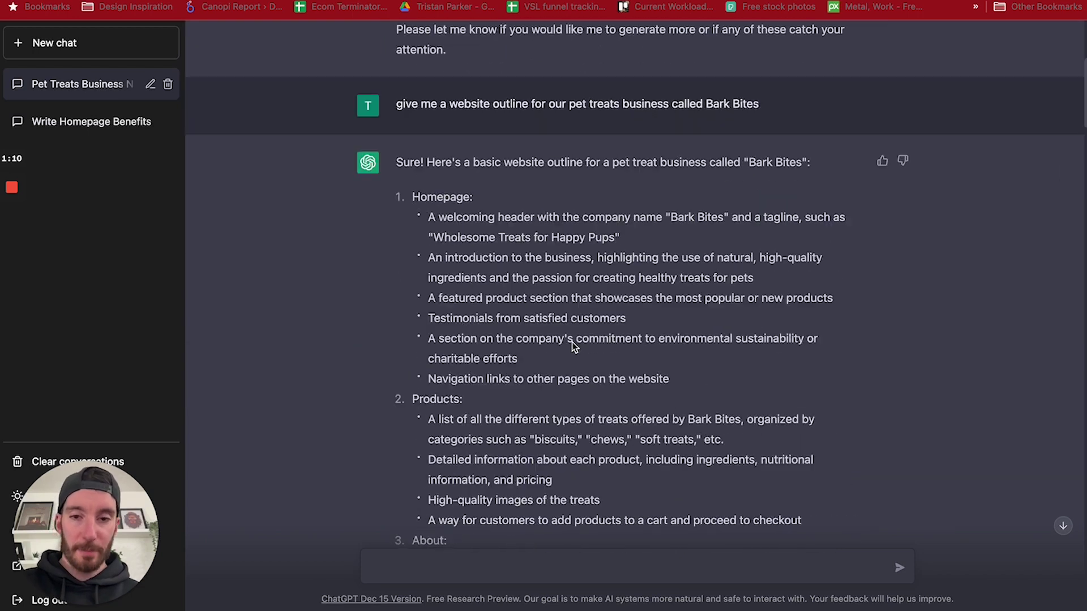
pyautogui.scroll(5, 572, 342)
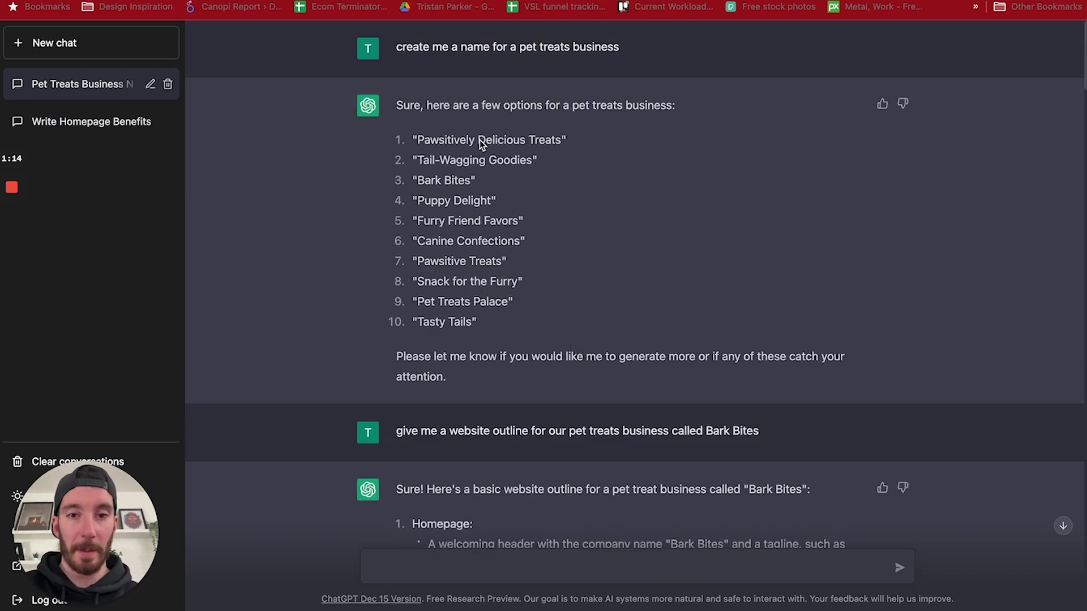
pyautogui.scroll(-5, 480, 140)
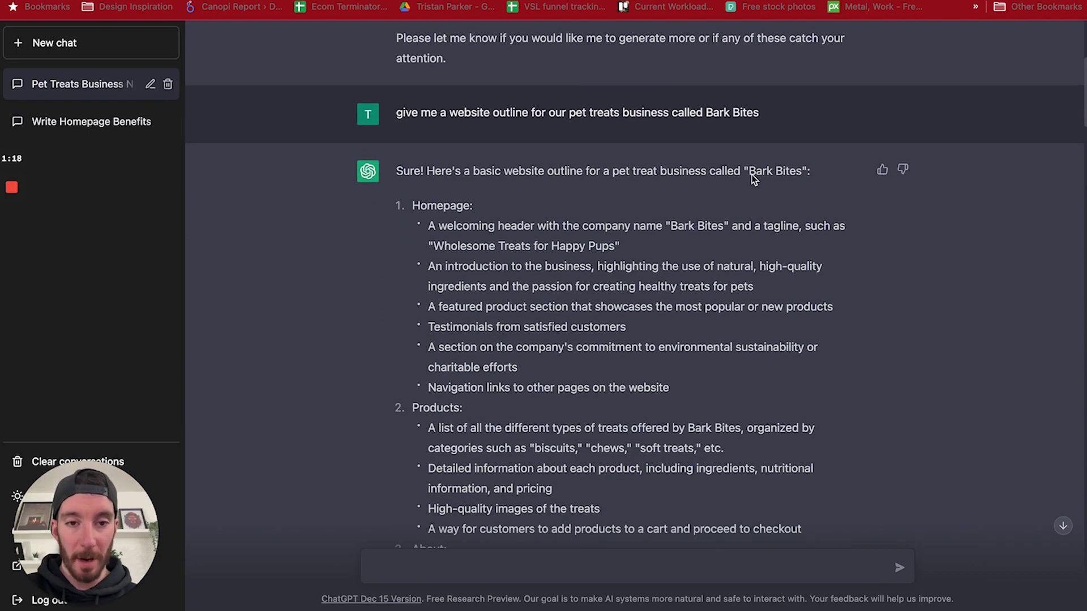
pyautogui.scroll(-5, 441, 207)
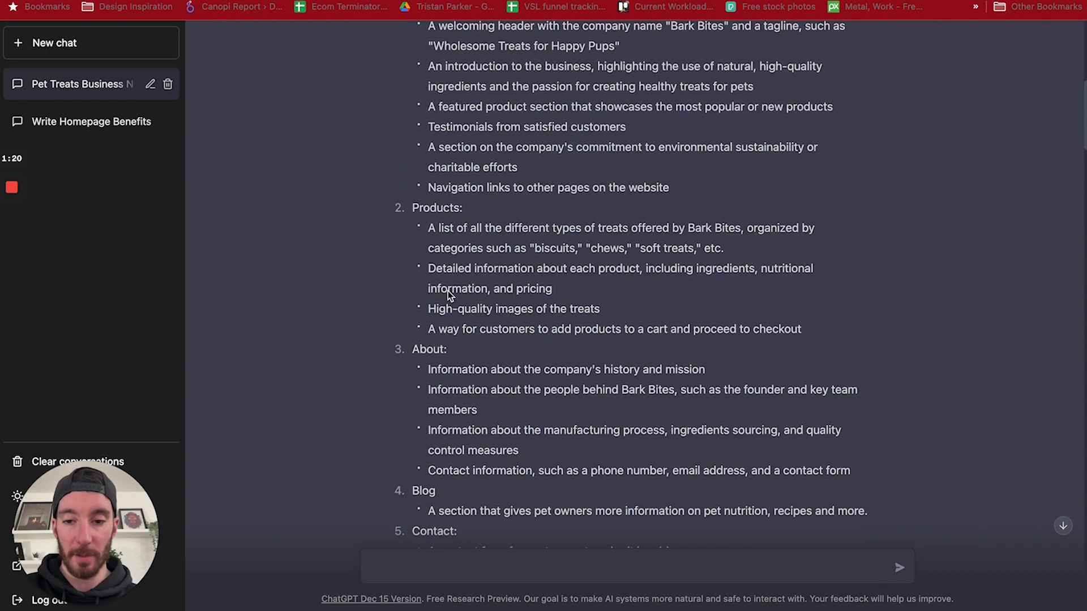
pyautogui.scroll(-4, 430, 340)
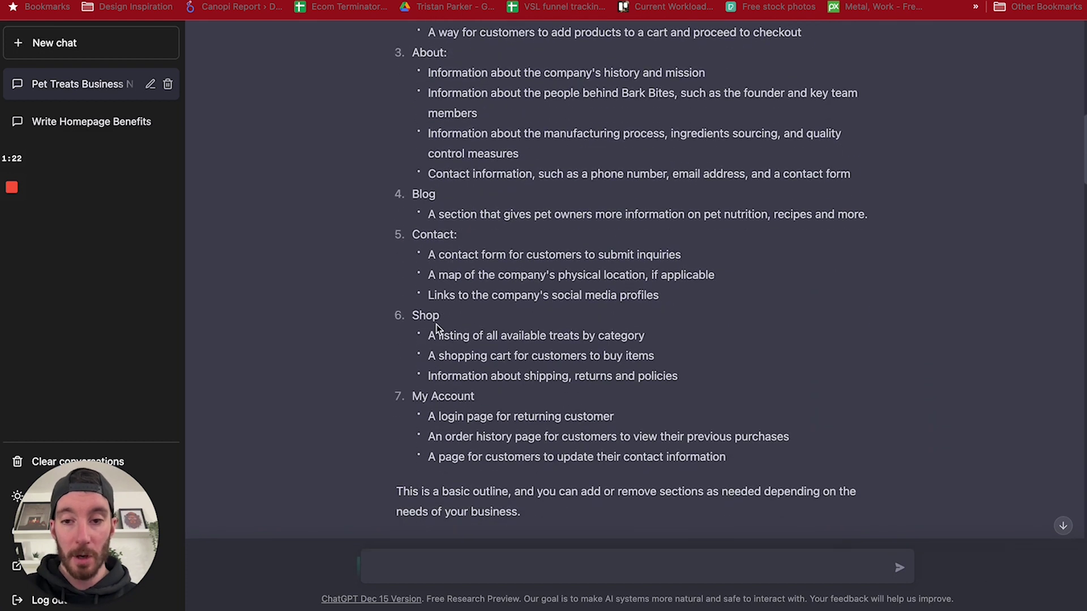
pyautogui.scroll(-5, 432, 322)
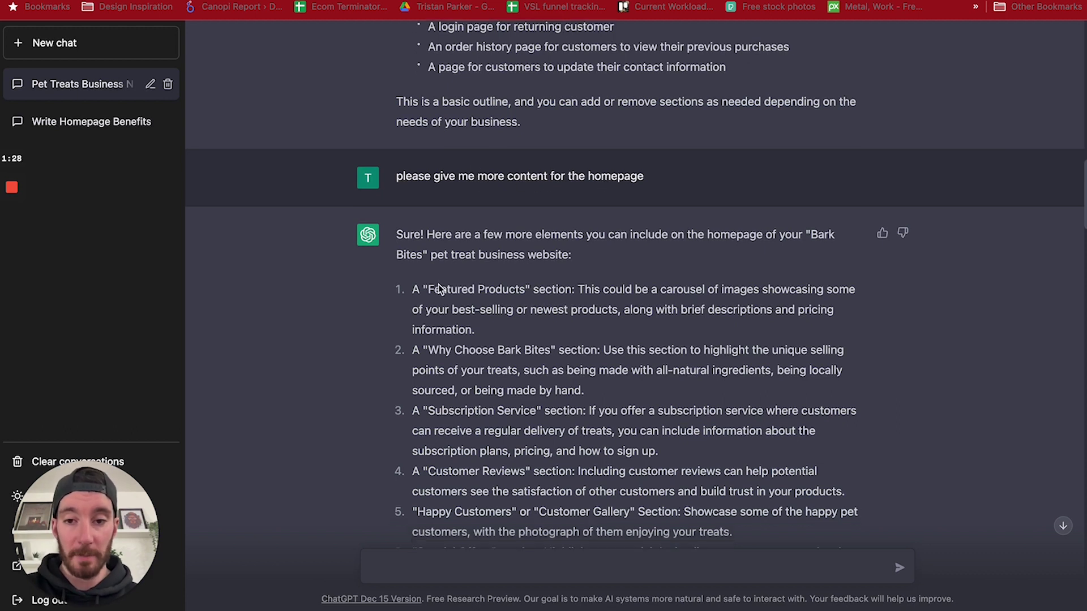
pyautogui.scroll(-2, 439, 272)
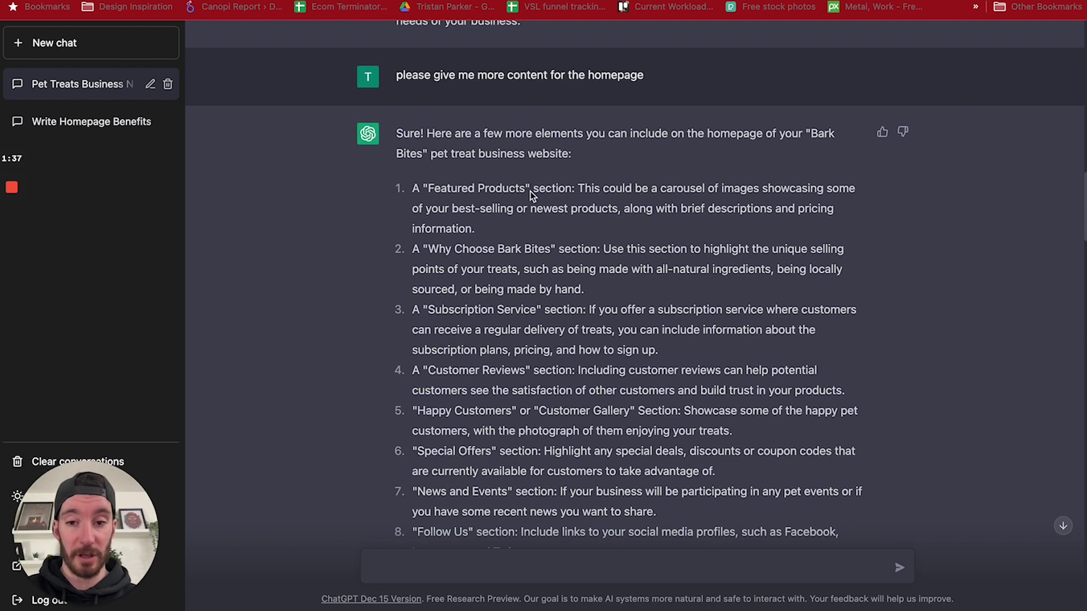
pyautogui.scroll(-1, 491, 229)
pyautogui.scroll(-1, 487, 244)
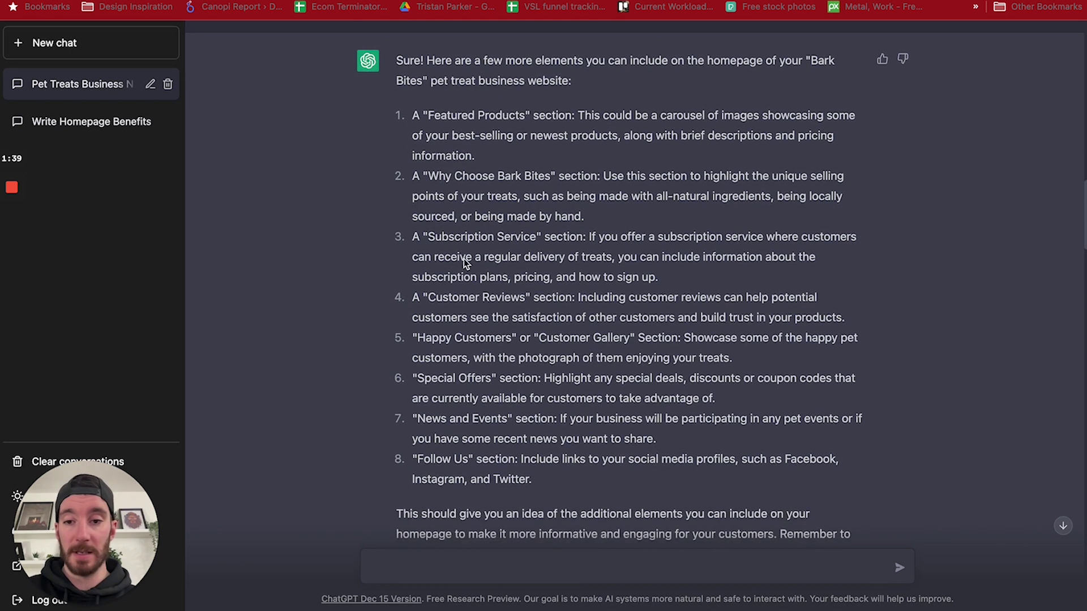
pyautogui.scroll(-1, 531, 246)
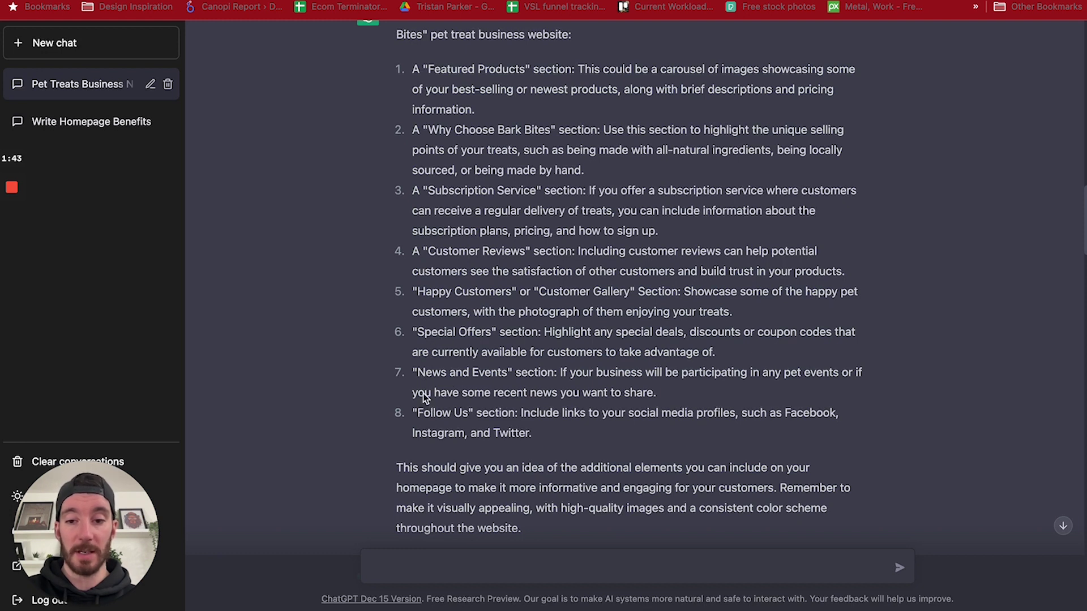
pyautogui.scroll(-1, 505, 298)
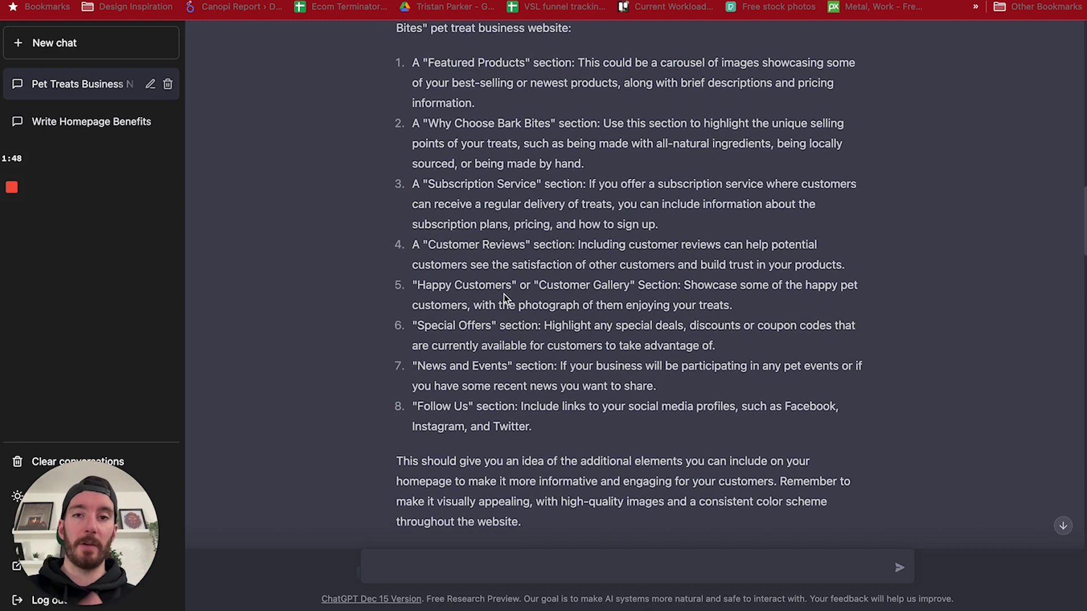
pyautogui.scroll(-5, 503, 295)
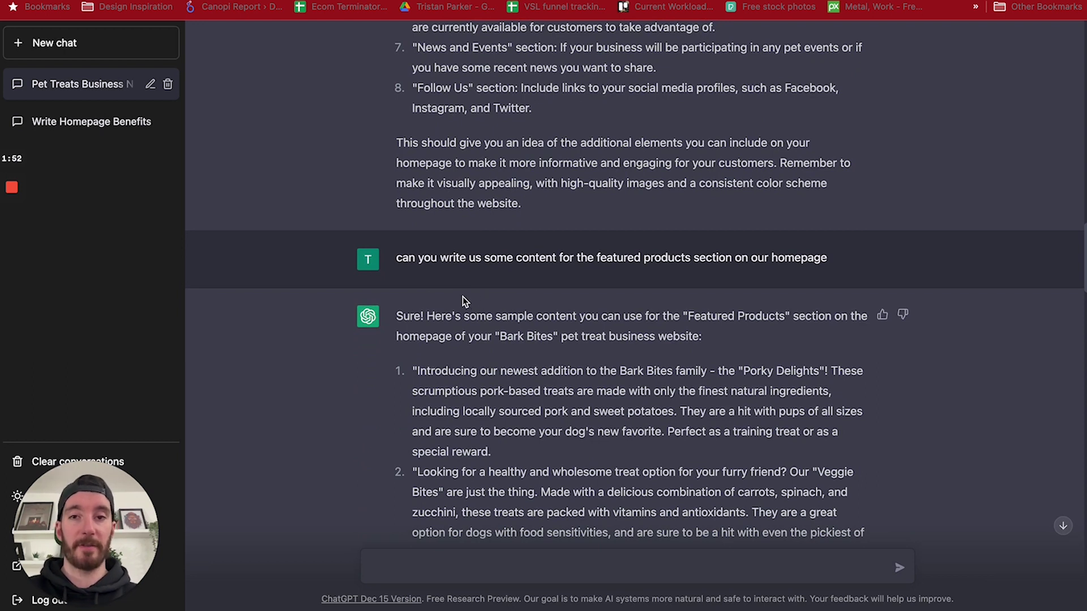
pyautogui.scroll(-2, 461, 300)
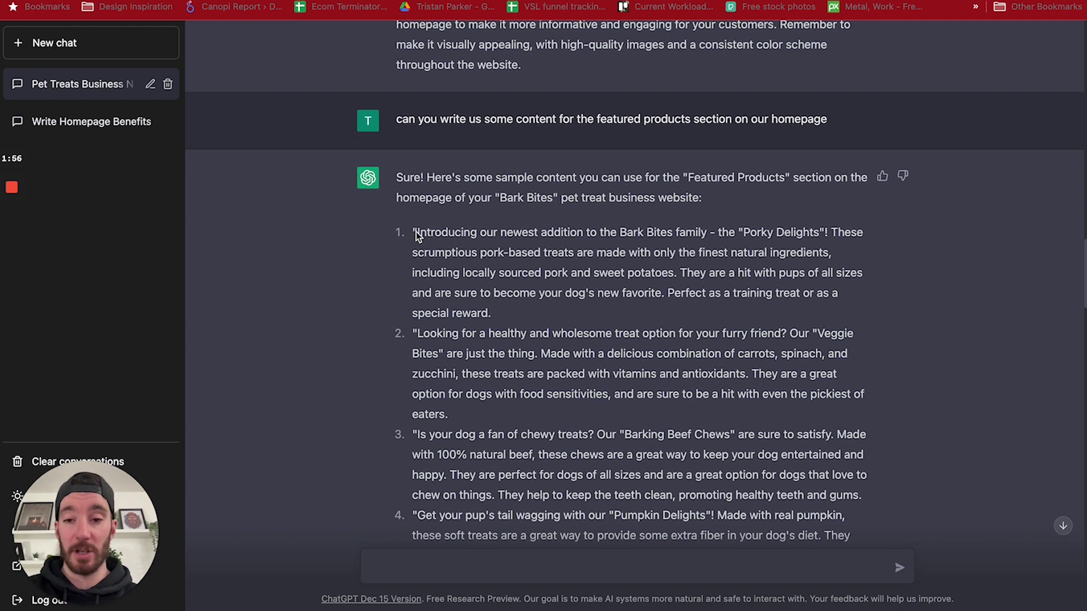
pyautogui.scroll(-2, 416, 235)
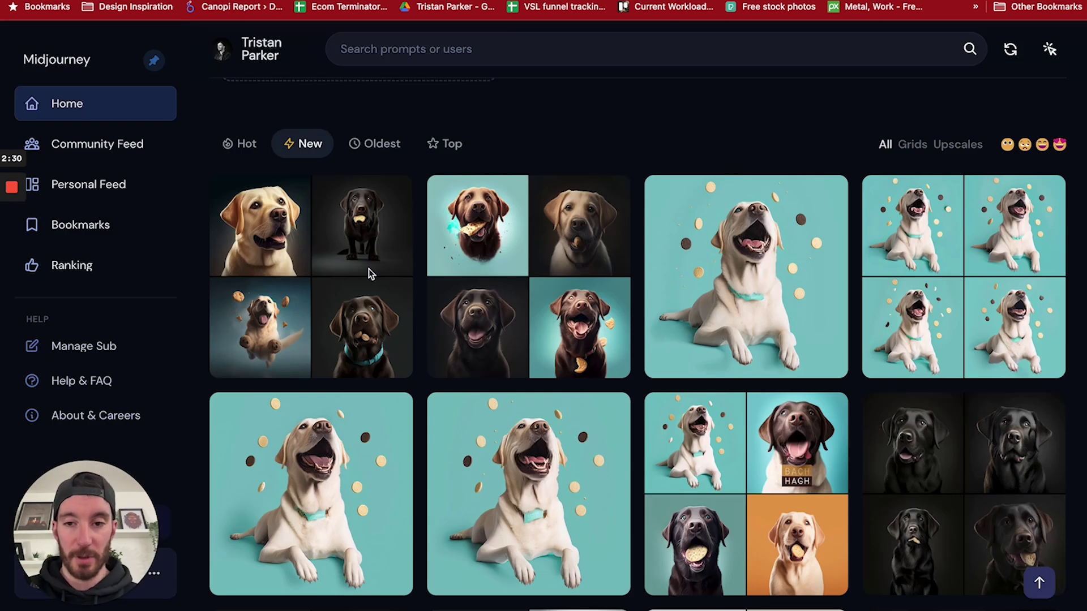
pyautogui.moveTo(349, 237)
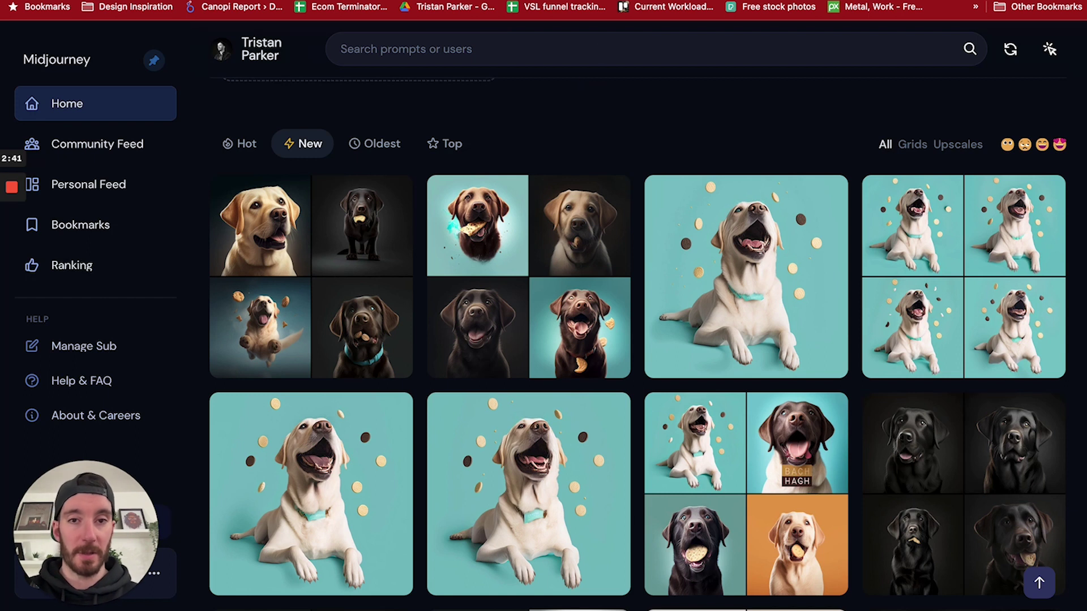
pyautogui.hotkey('ctrl', 'Tab')
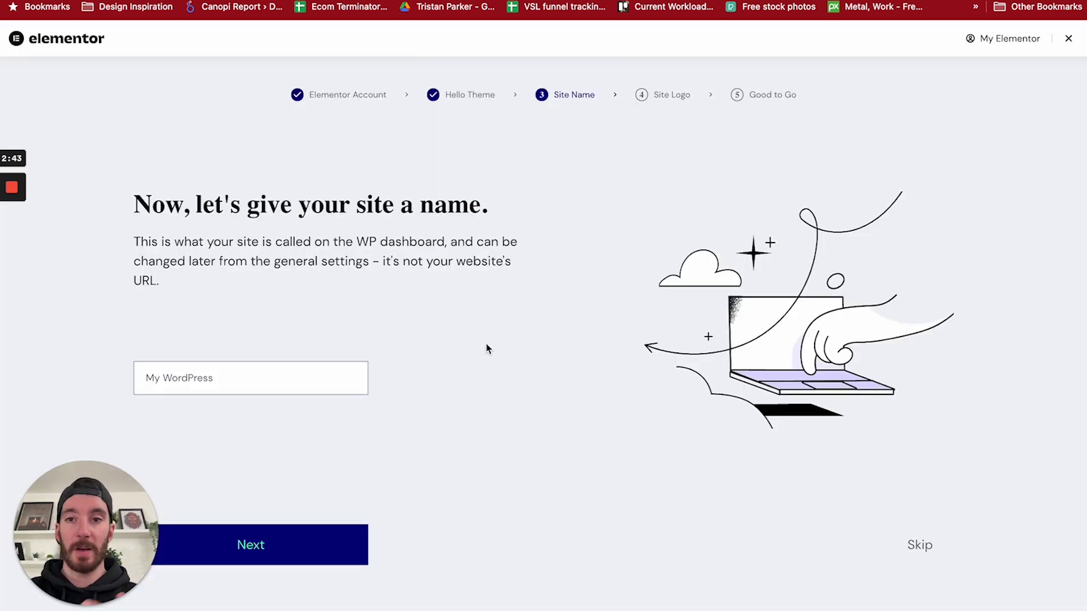
# Replace the default site name My WordPress with Bark Bites in the setup wizard.
pyautogui.click(204, 378)
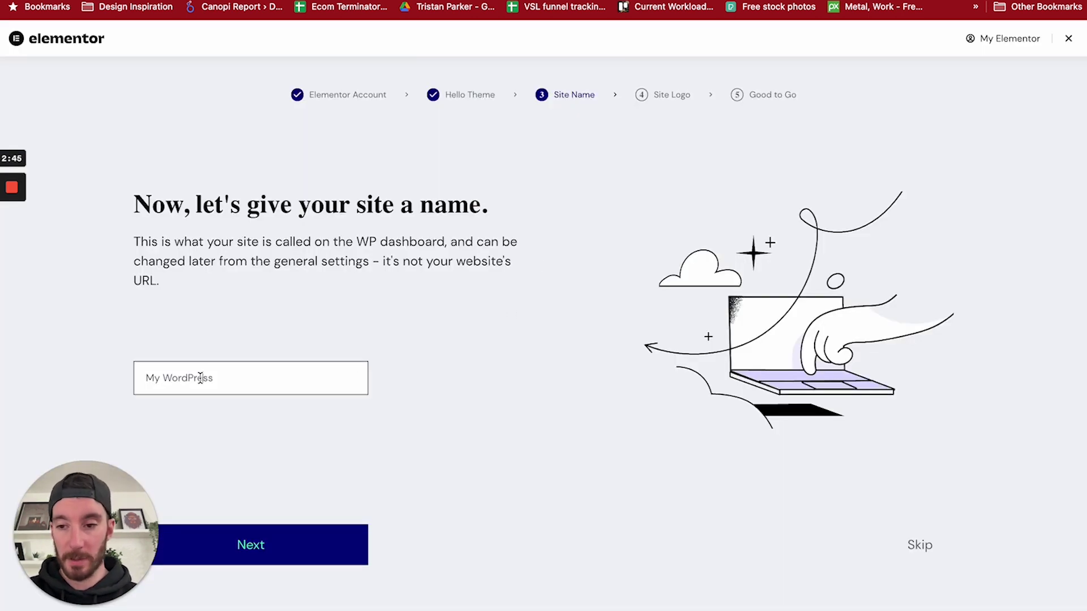
pyautogui.moveTo(221, 375); pyautogui.dragTo(113, 378)
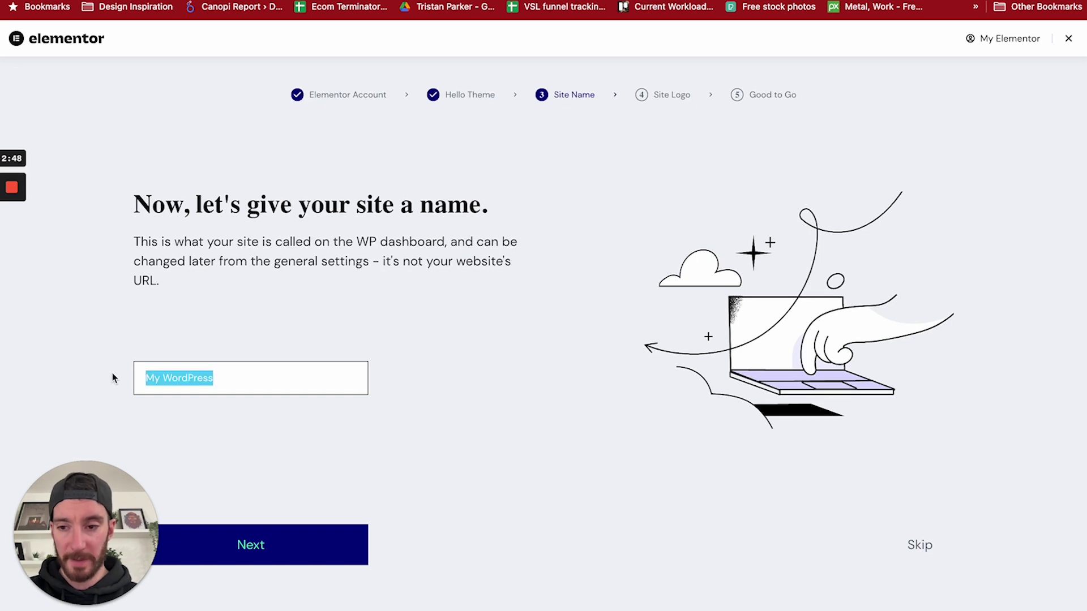
pyautogui.write('B')
pyautogui.write('ark B')
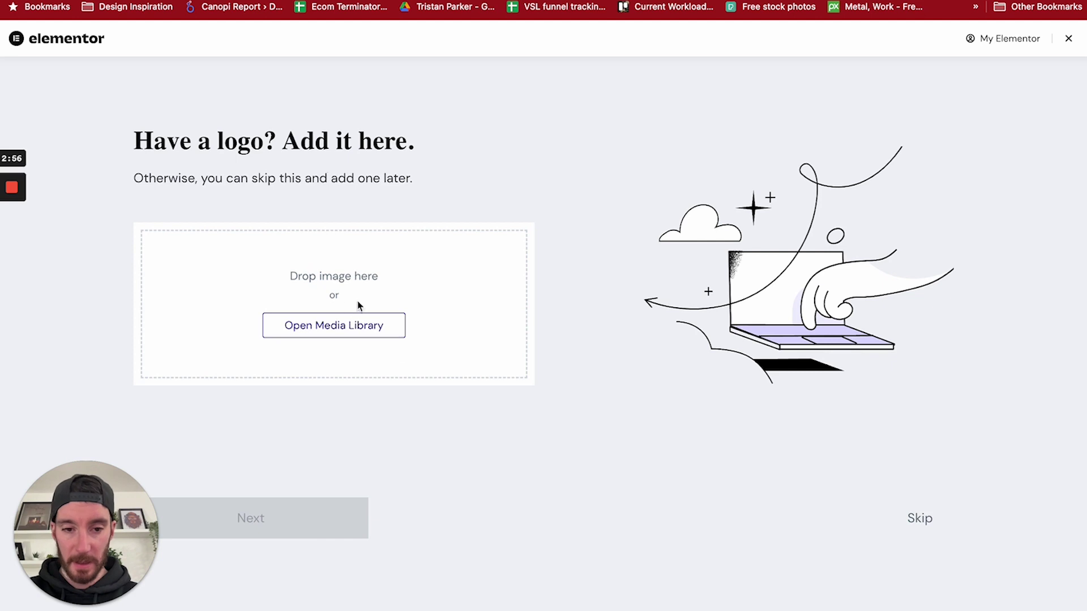
# Skip adding a logo and start with a blank canvas page.
pyautogui.click(918, 521)
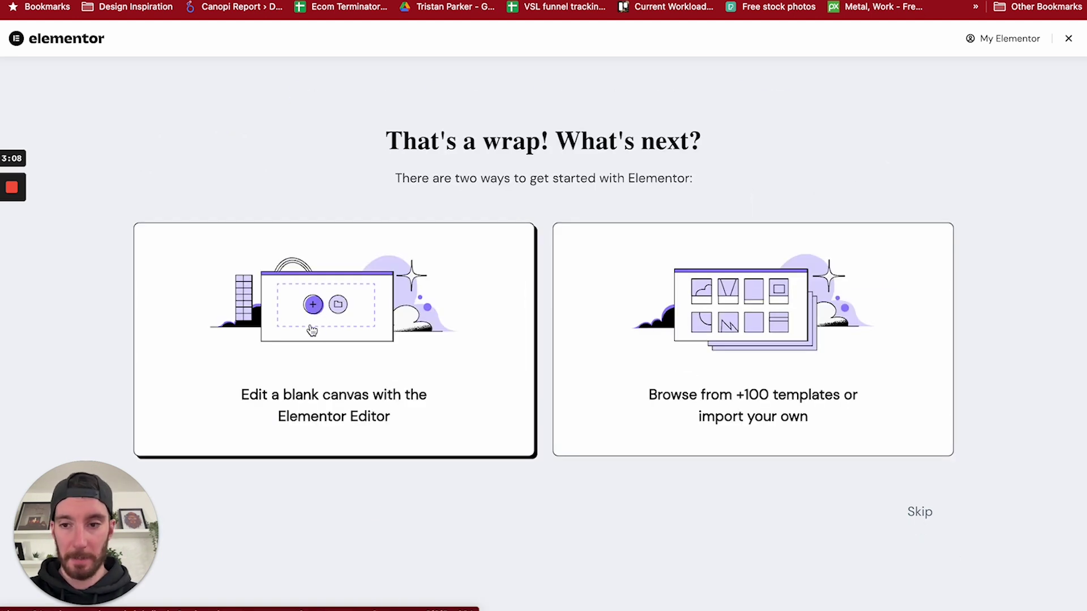
pyautogui.click(312, 331)
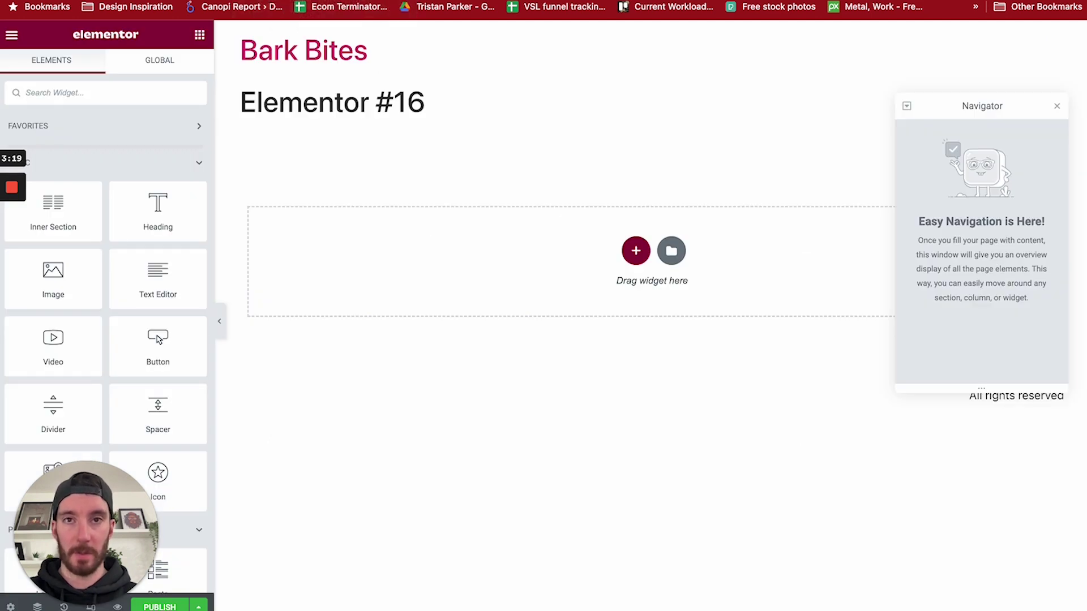
pyautogui.press('super+Tab')
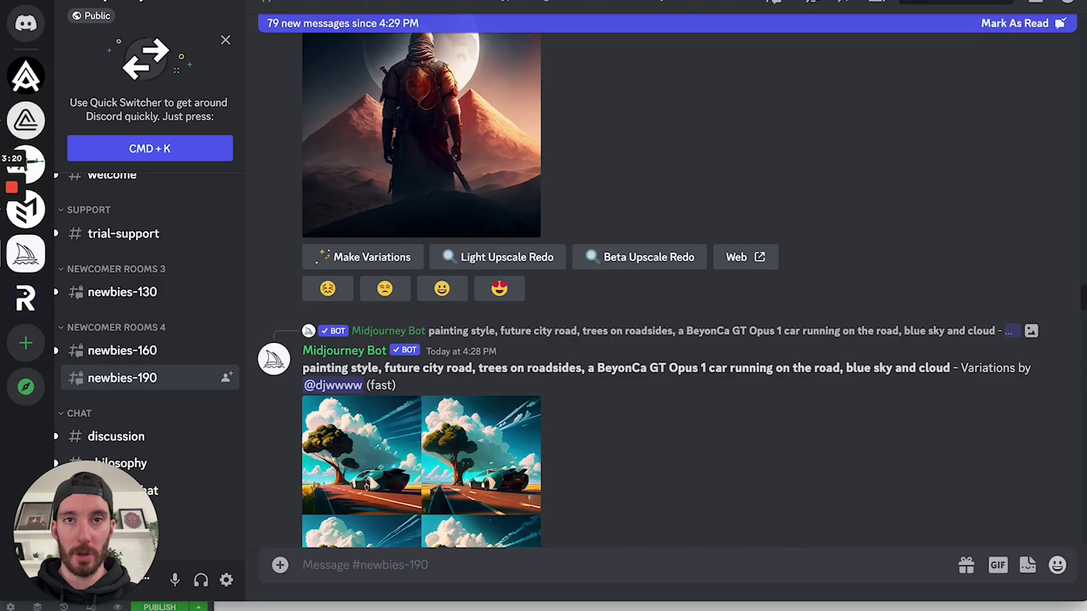
# Start a Midjourney /imagine command in the newbies channel.
pyautogui.click(356, 566)
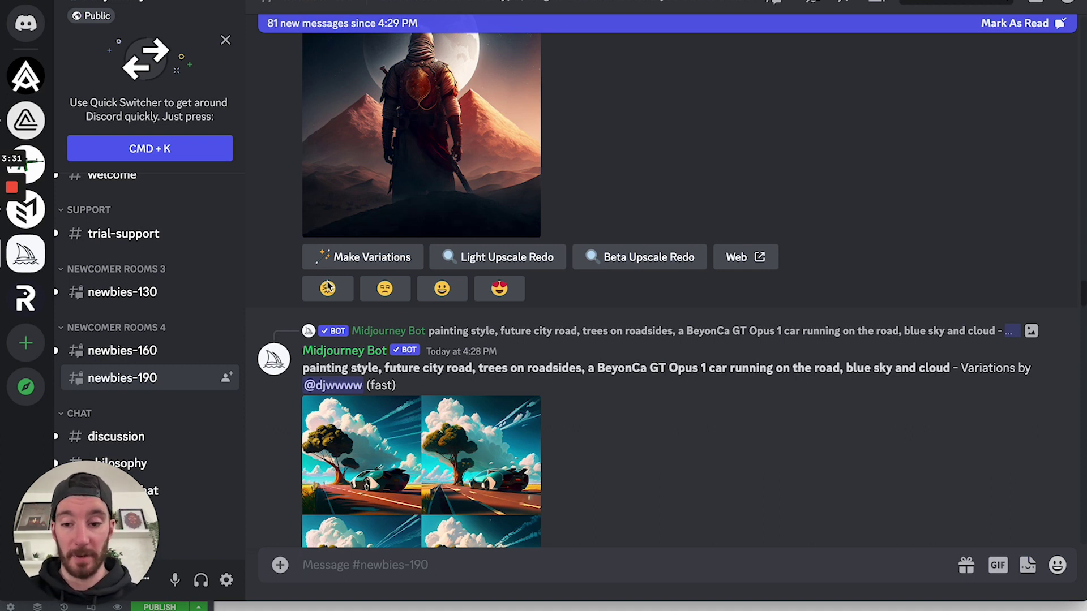
pyautogui.write('imagi')
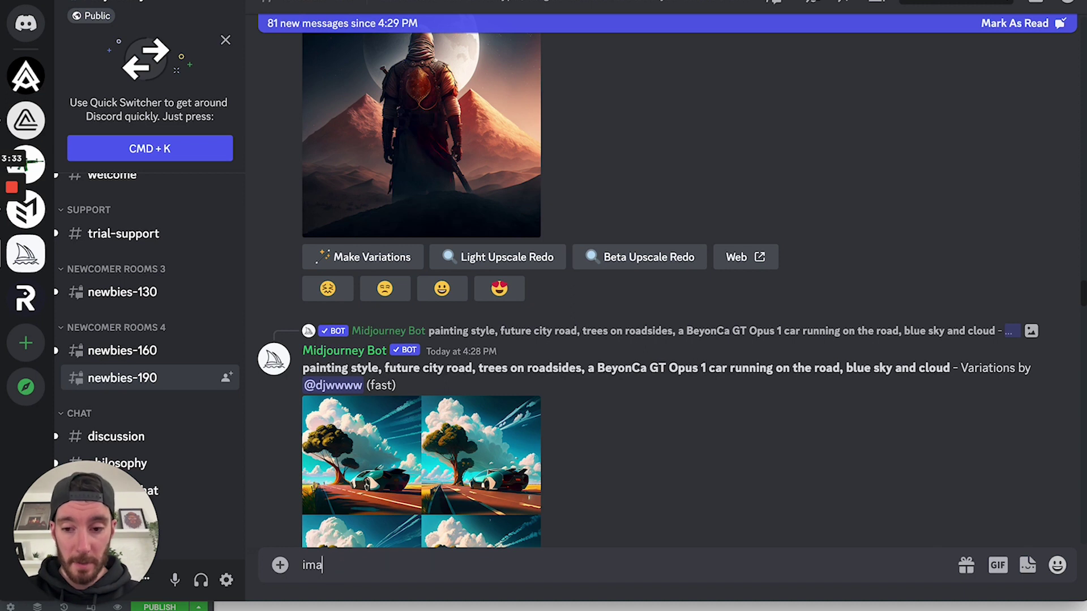
pyautogui.press('BackSpace')
pyautogui.press('BackSpace')
pyautogui.press('BackSpace')
pyautogui.press('BackSpace')
pyautogui.press('BackSpace')
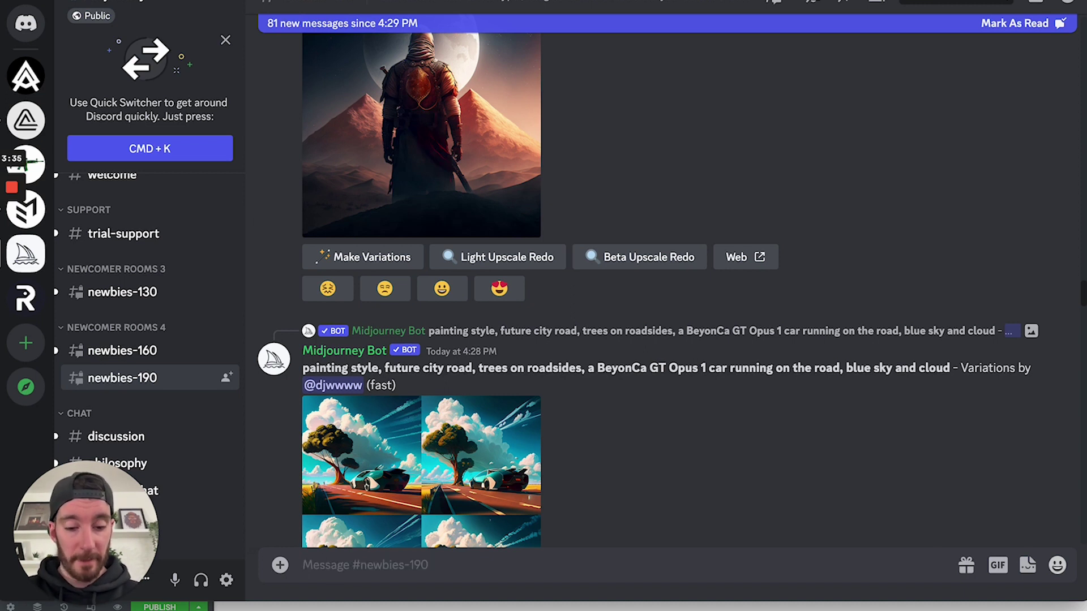
pyautogui.write('/imagine')
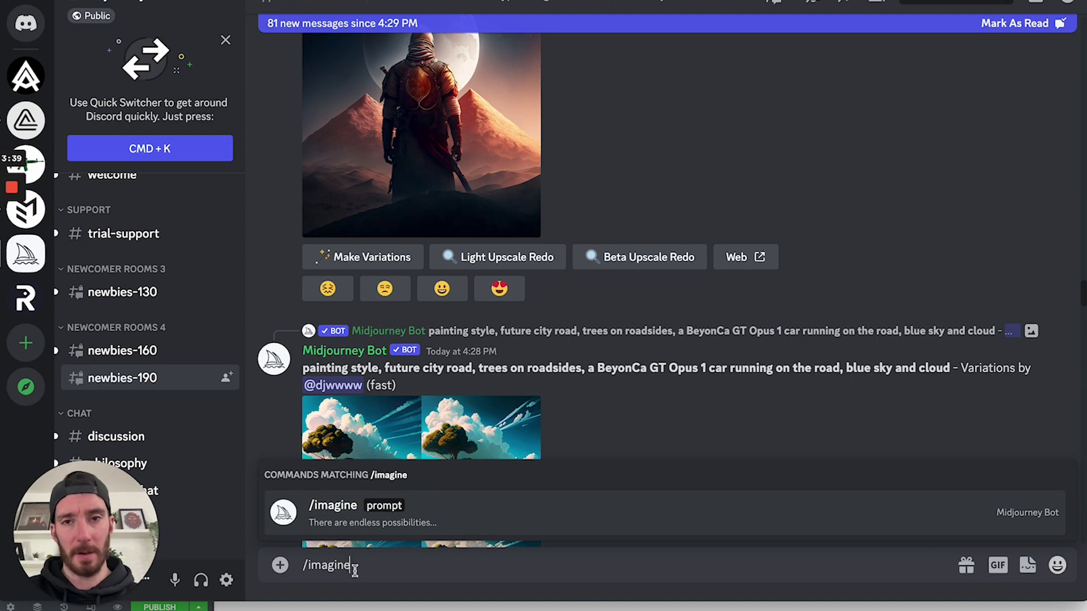
pyautogui.press('Return')
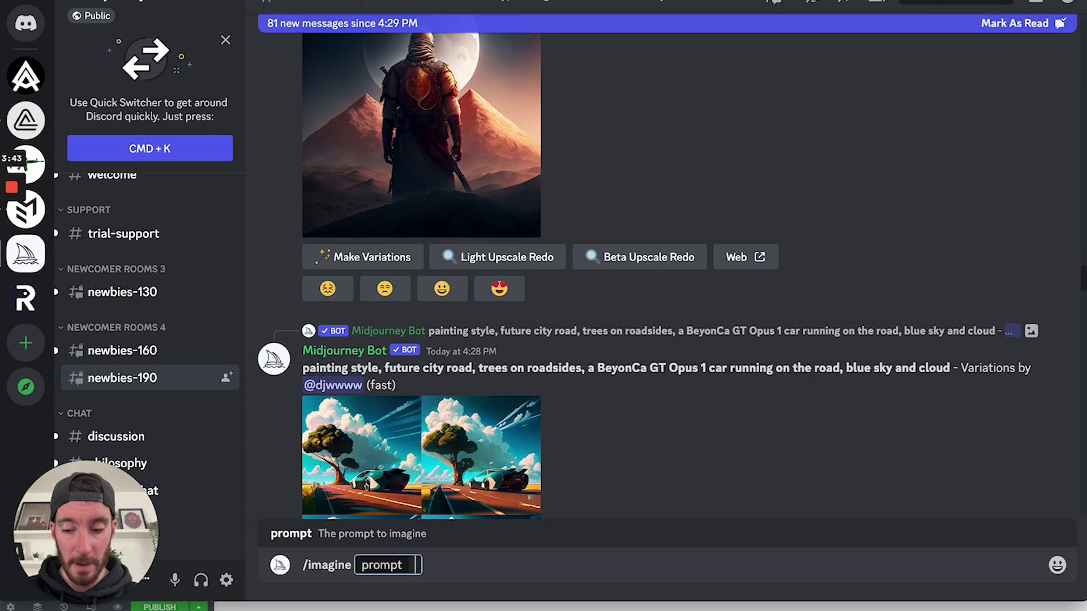
# Send the prompt for a simple Bark Bites pet-treats website logo with clear background.
pyautogui.write('create')
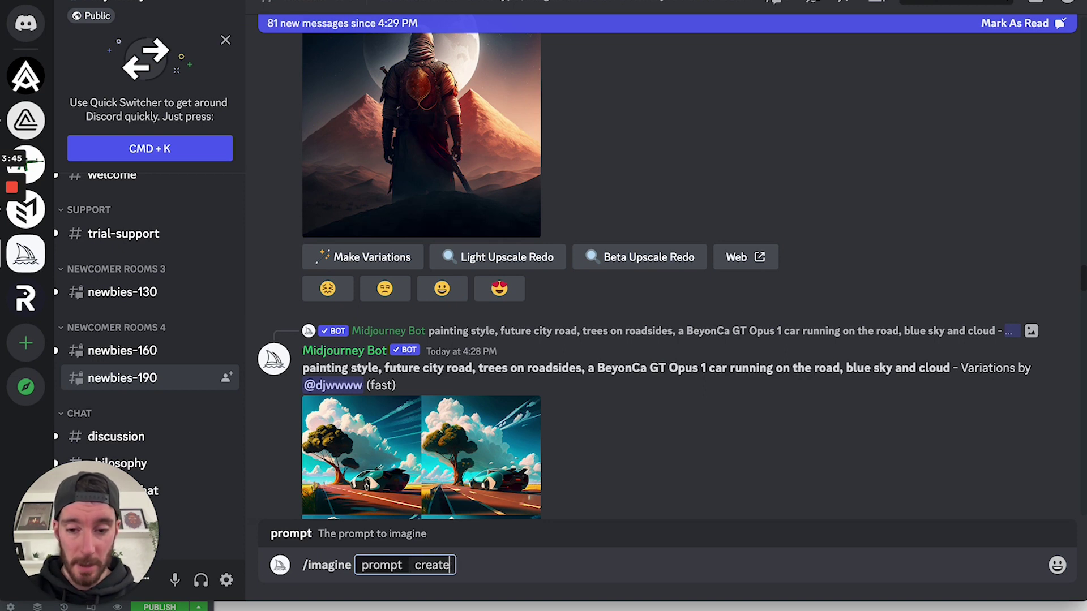
pyautogui.write(' me a website')
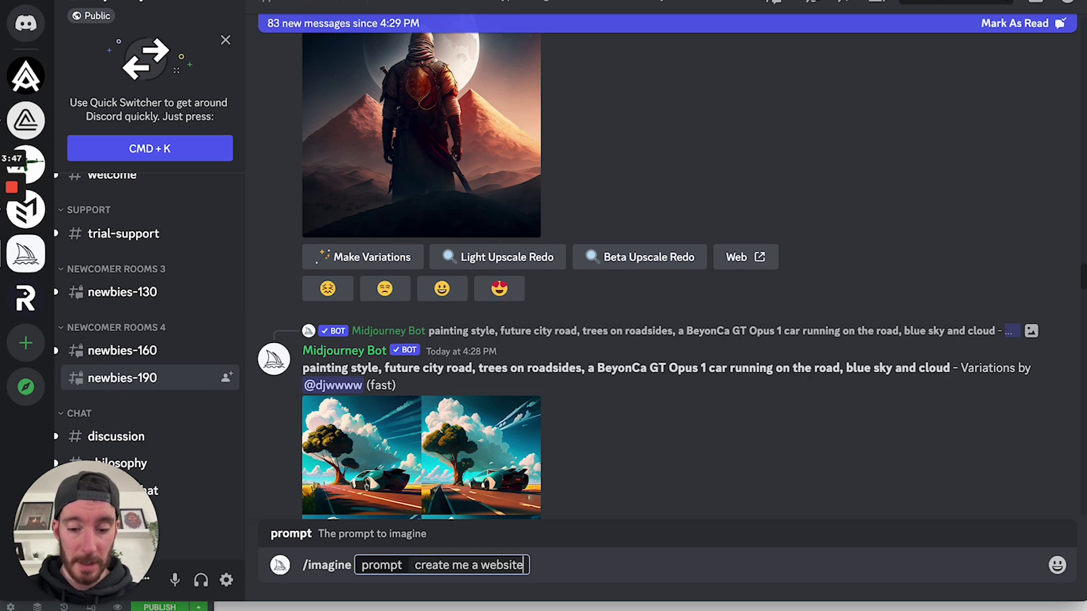
pyautogui.write(' logo, called bark bites')
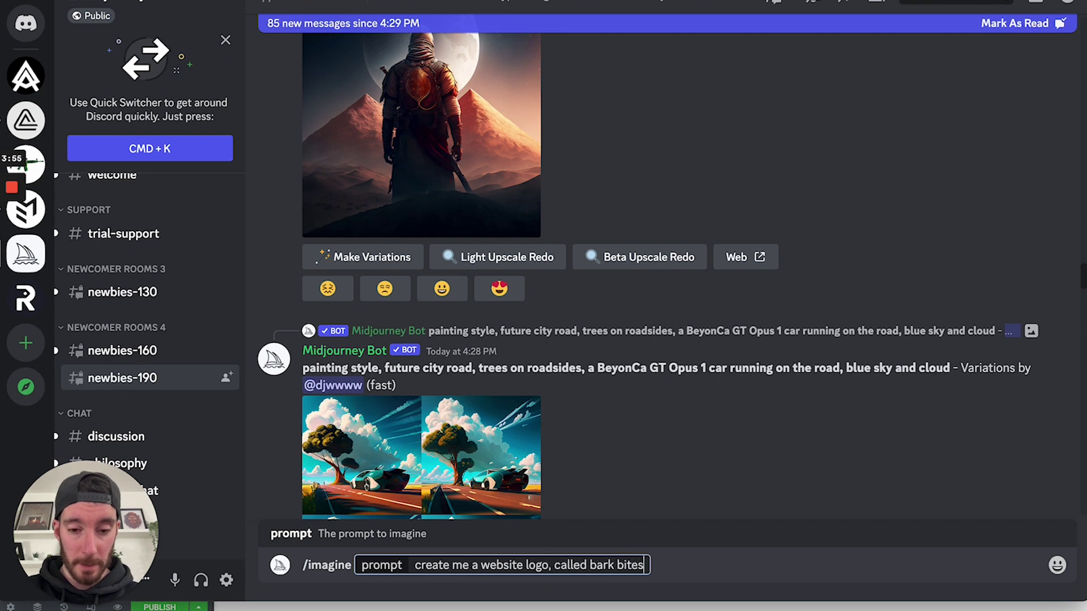
pyautogui.write(', simple, pet')
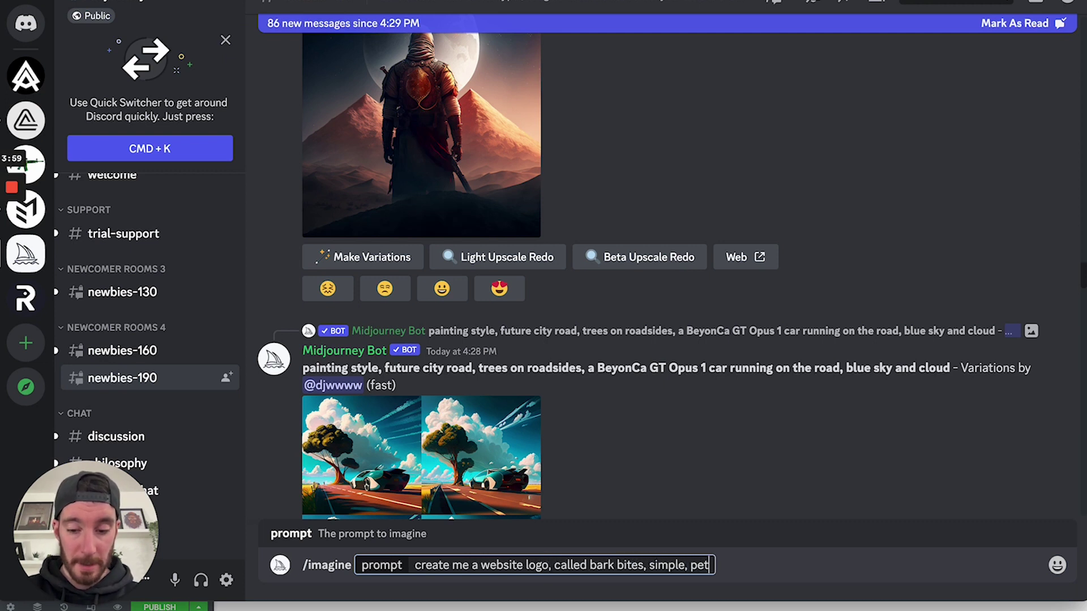
pyautogui.write(' treats,')
pyautogui.click(560, 565)
pyautogui.press('BackSpace')
pyautogui.press('BackSpace')
pyautogui.press('BackSpace')
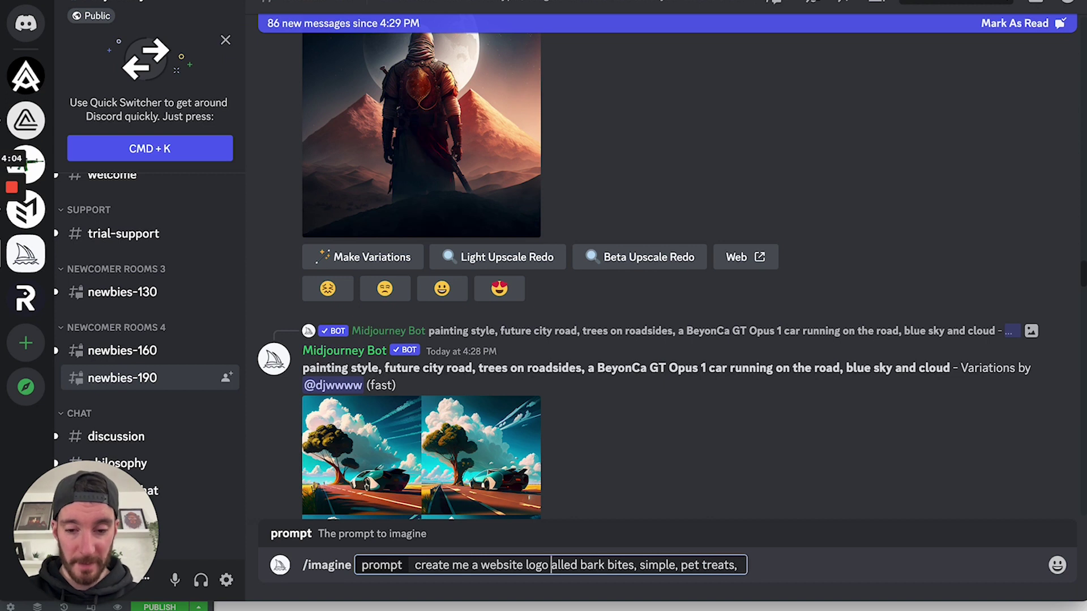
pyautogui.write('c')
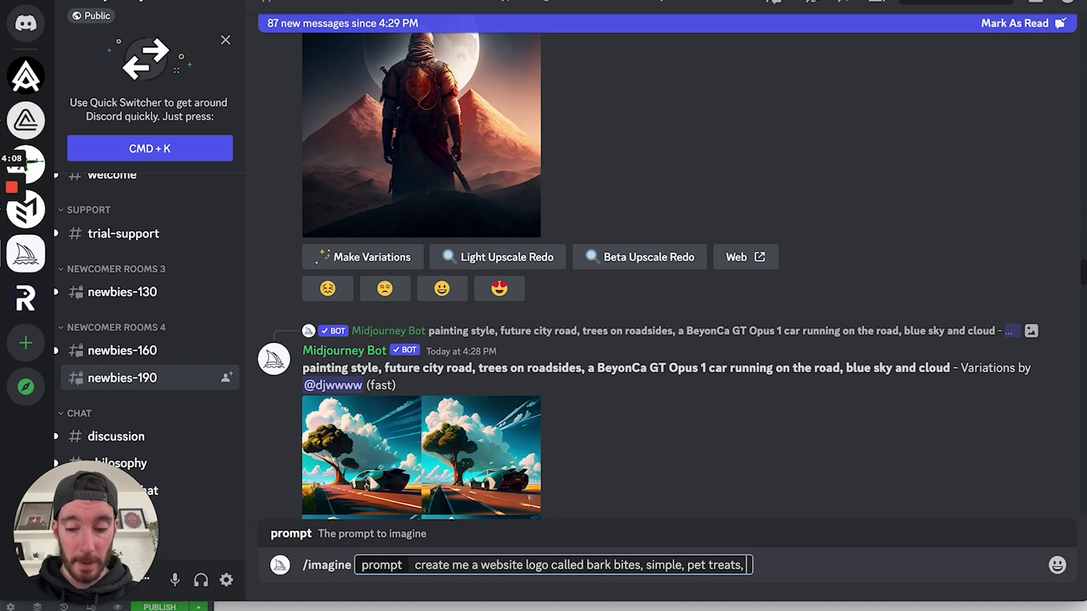
pyautogui.write('clear background')
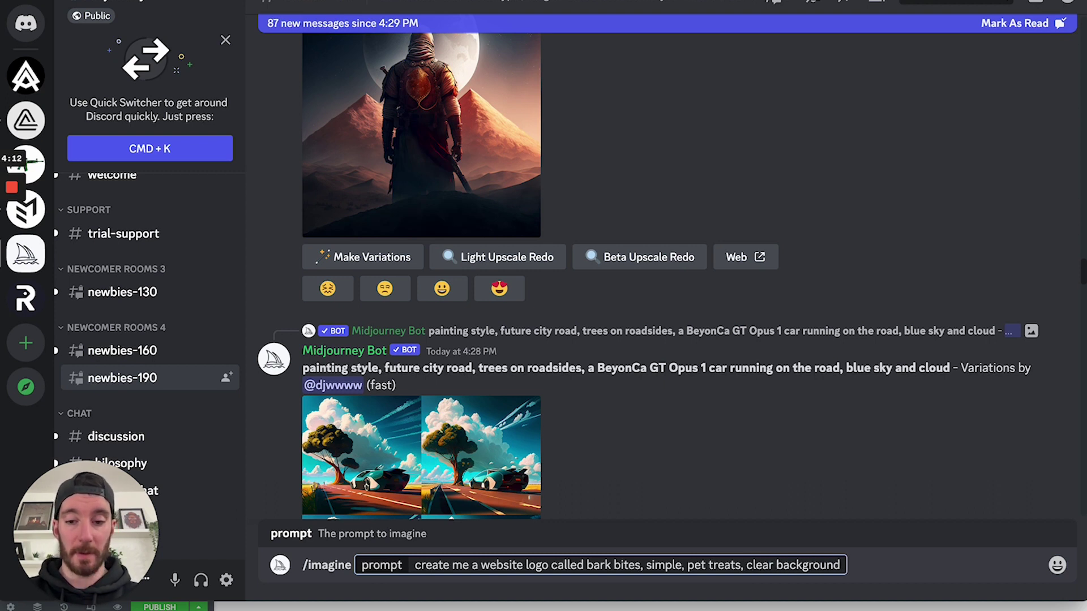
pyautogui.write(' 8k')
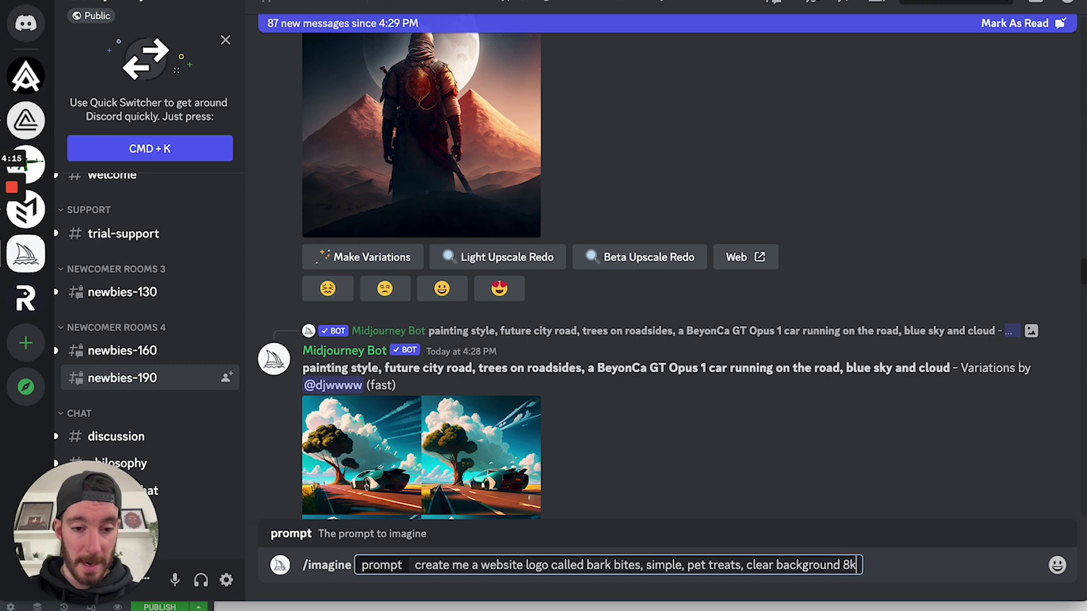
pyautogui.press('BackSpace')
pyautogui.press('BackSpace')
pyautogui.press('BackSpace')
pyautogui.write(', uk')
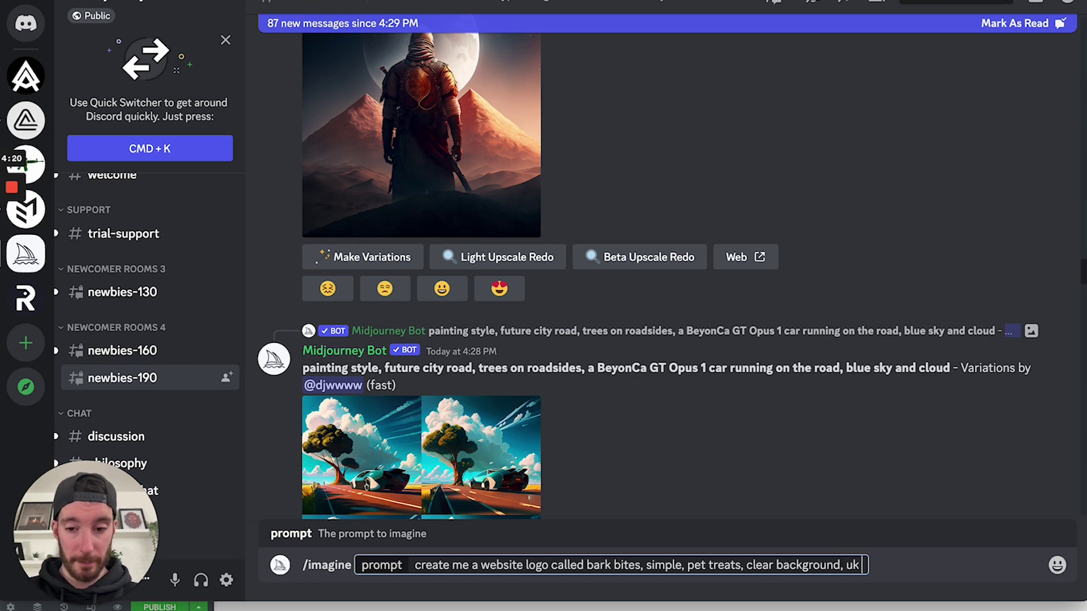
pyautogui.press('Return')
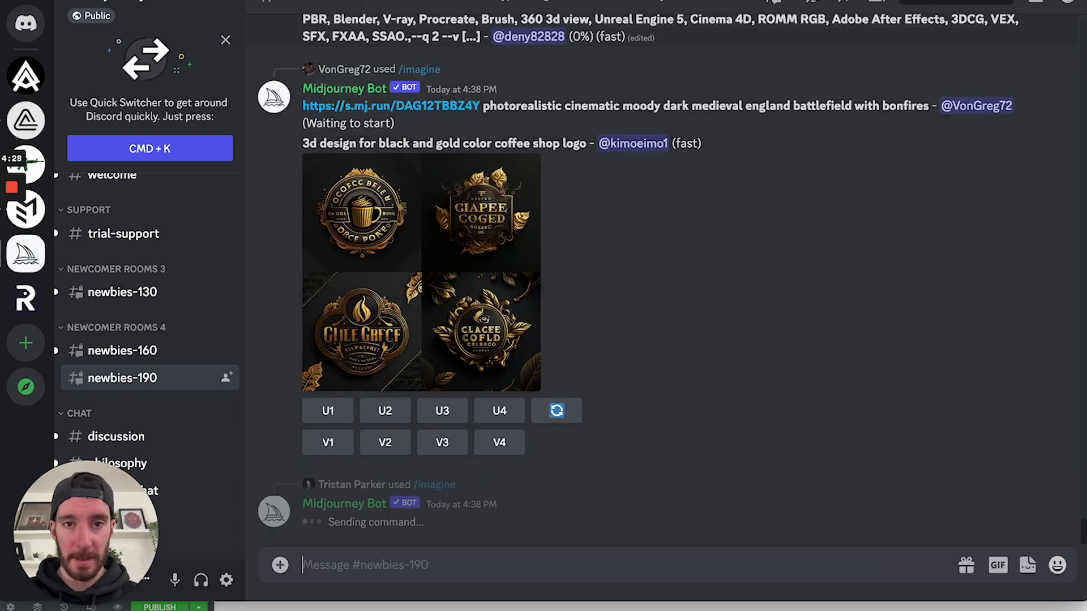
# Dismiss the block editor welcome dialog and retitle the page from Elementor #16 to Homepage.
pyautogui.press('super+Tab')
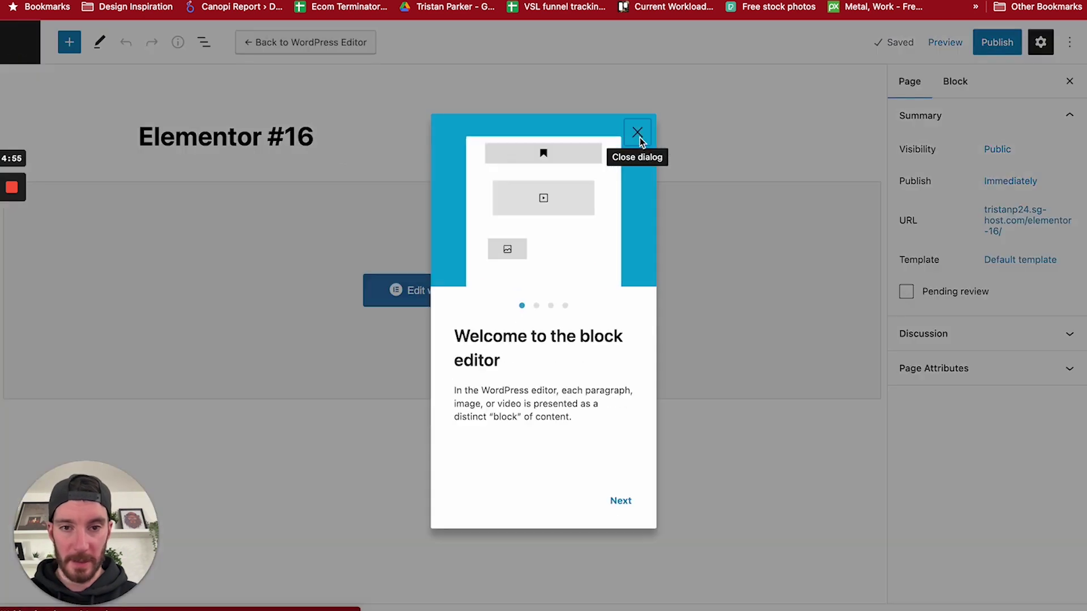
pyautogui.click(637, 132)
pyautogui.moveTo(319, 136); pyautogui.dragTo(139, 136)
pyautogui.write('Ho')
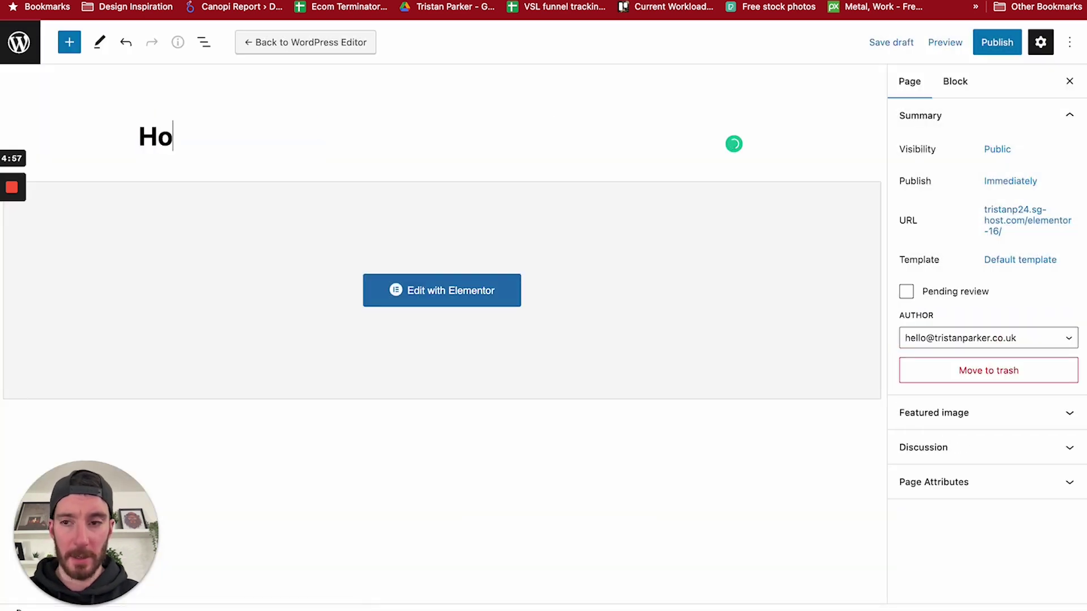
pyautogui.write('mepage')
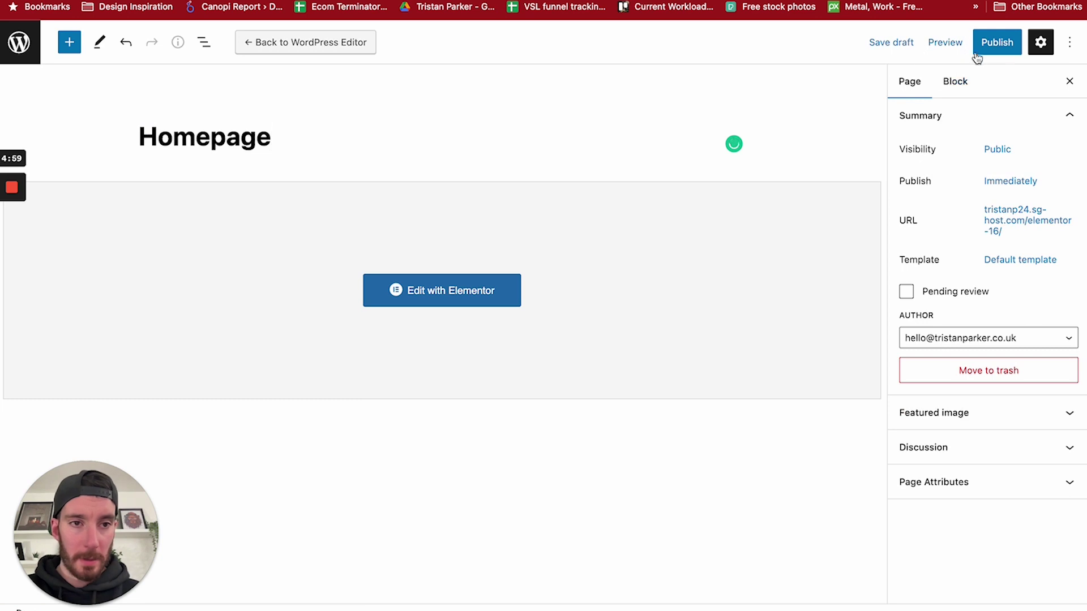
# Publish the Homepage page and open it in Elementor.
pyautogui.click(992, 44)
pyautogui.click(982, 43)
pyautogui.click(450, 291)
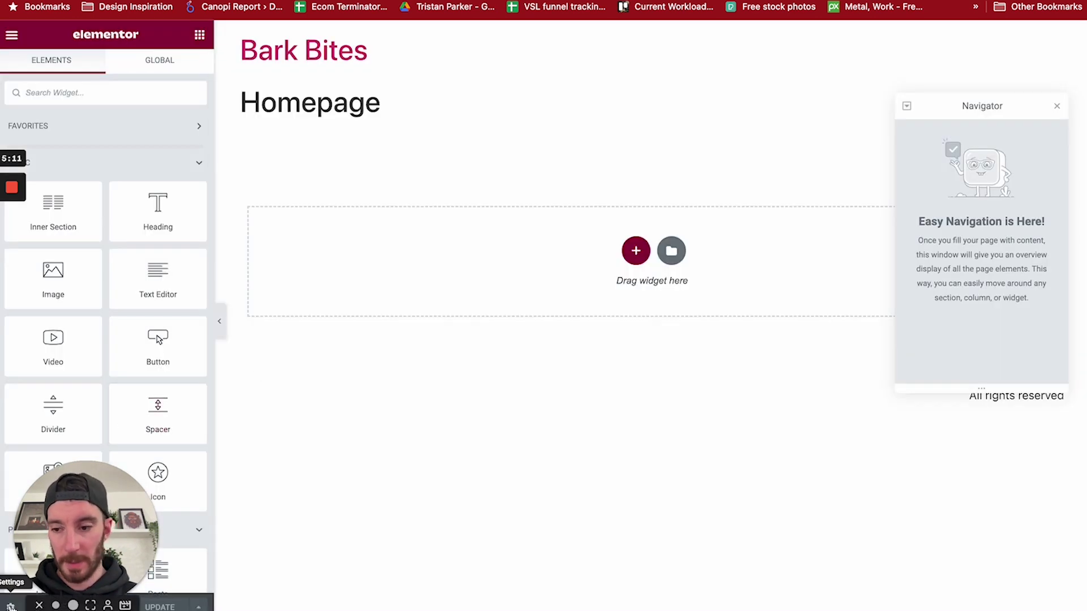
# Switch Hide Title to Yes in the page settings.
pyautogui.click(10, 606)
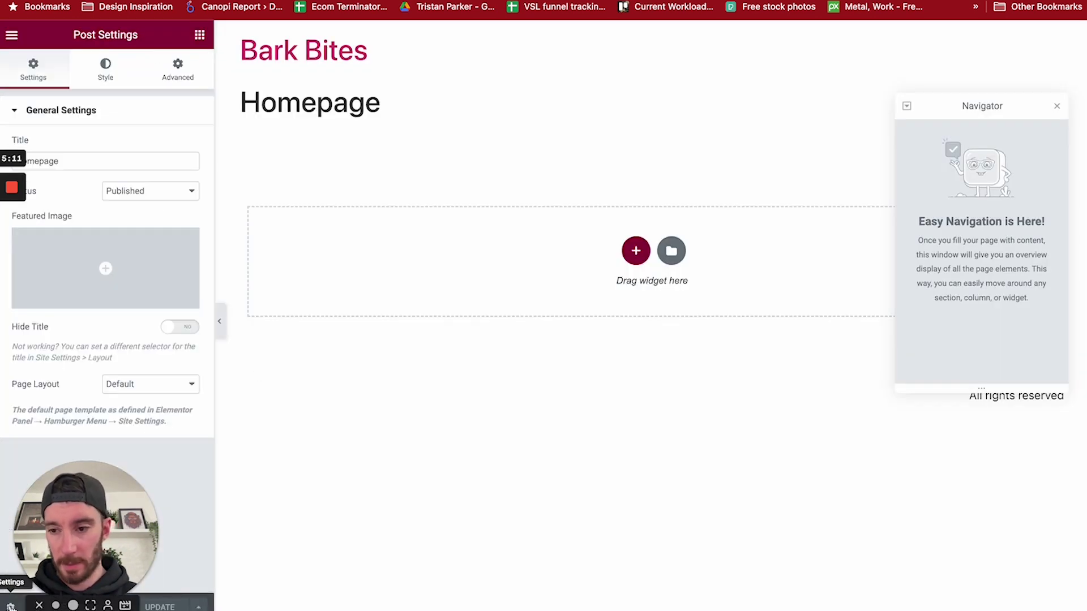
pyautogui.click(179, 328)
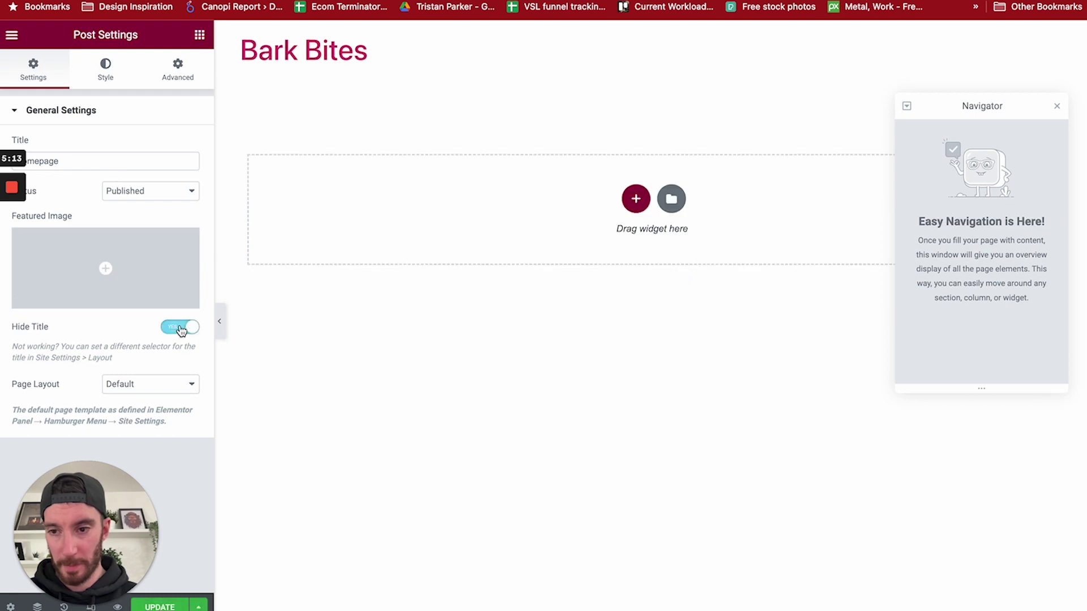
pyautogui.click(635, 199)
# Close the Navigator and structure picker, then search the library blocks for 'hero'.
pyautogui.click(1057, 106)
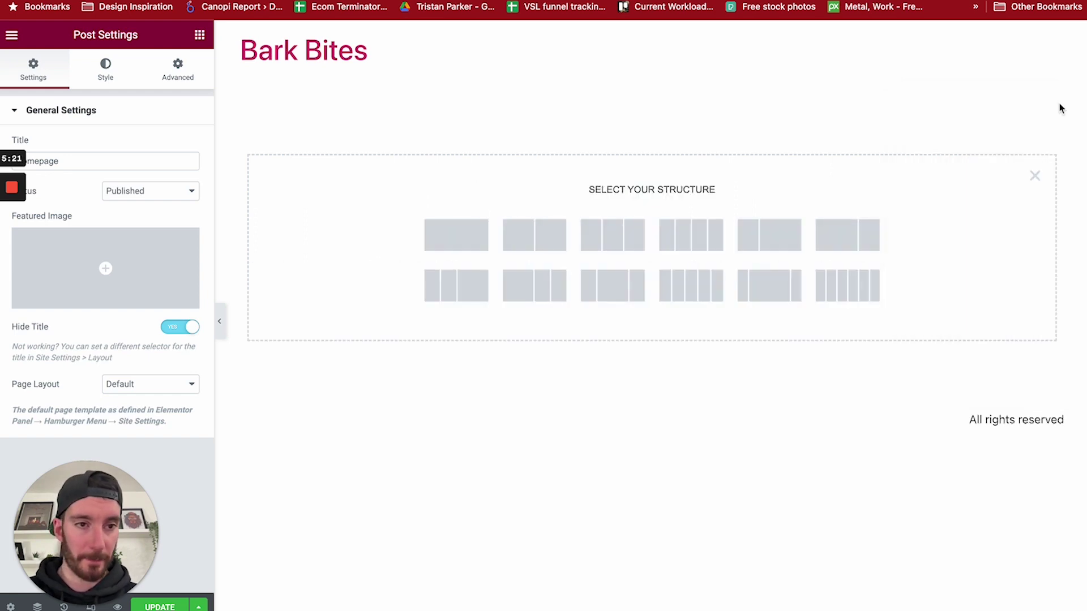
pyautogui.click(1035, 176)
pyautogui.click(673, 199)
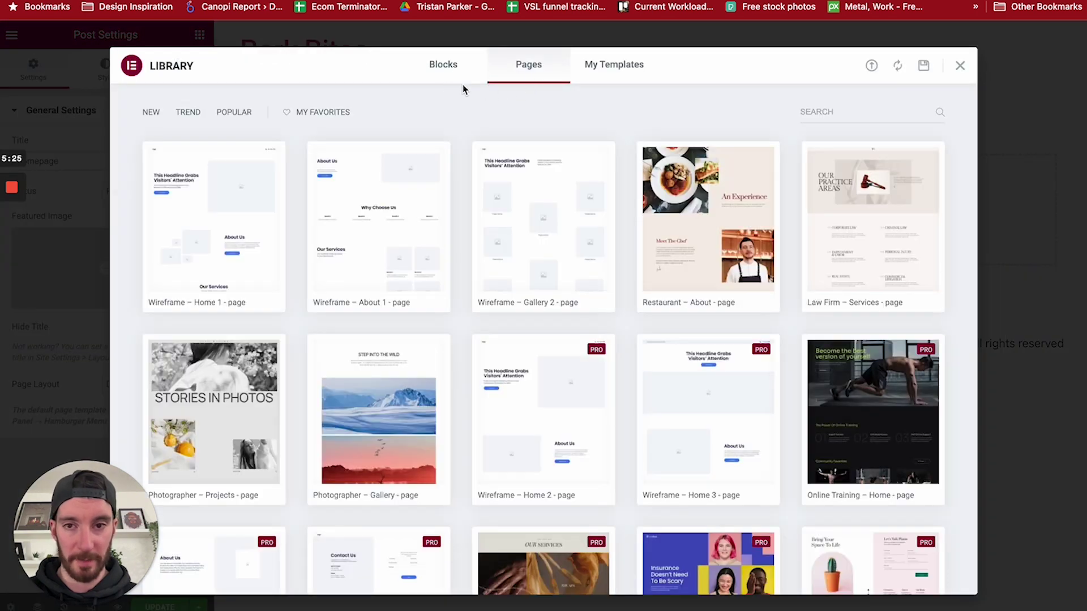
pyautogui.click(443, 67)
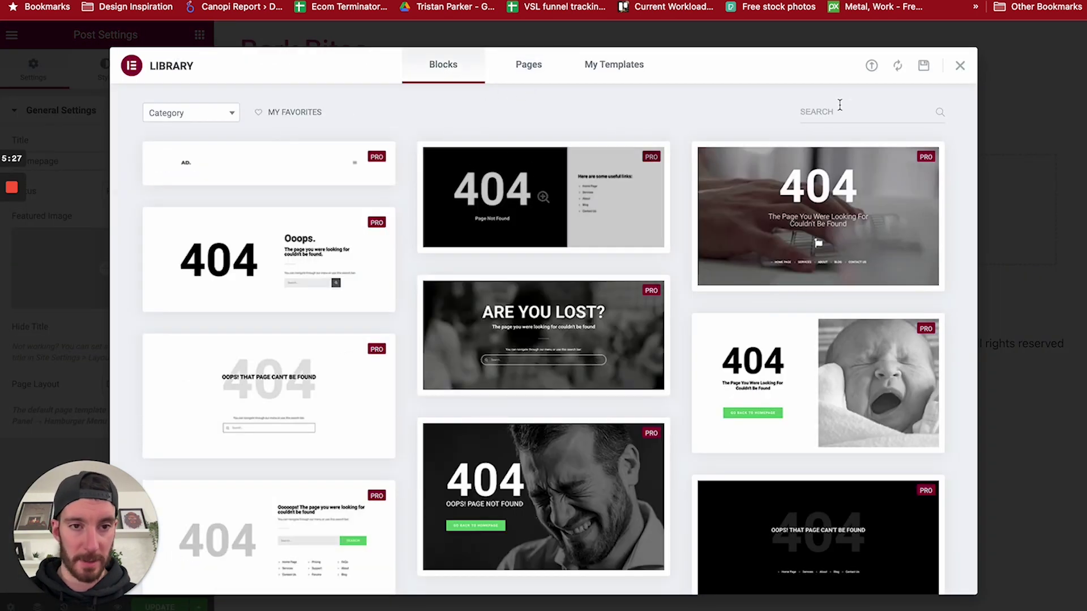
pyautogui.click(844, 113)
pyautogui.write('hero')
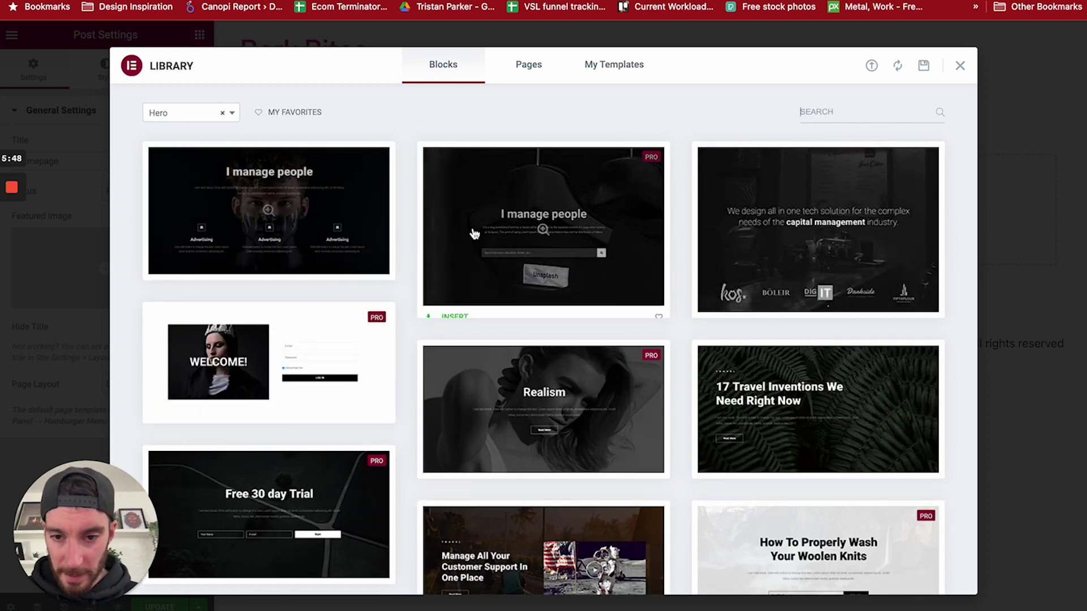
# Insert the We Build Websites hero block and select its phone image.
pyautogui.scroll(-3, 492, 238)
pyautogui.scroll(-2, 767, 251)
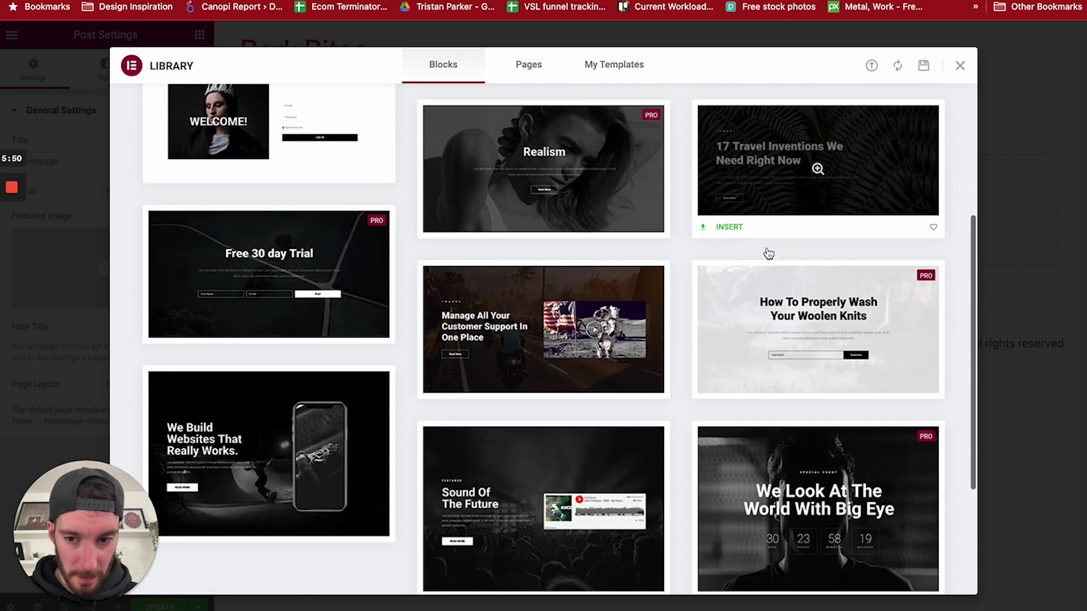
pyautogui.scroll(-2, 768, 253)
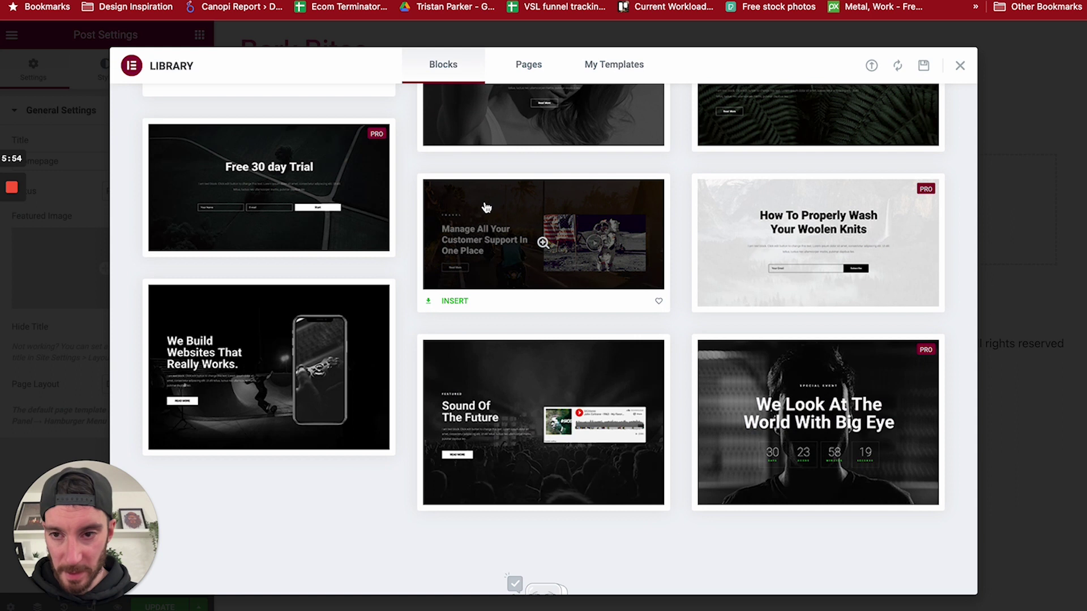
pyautogui.click(211, 312)
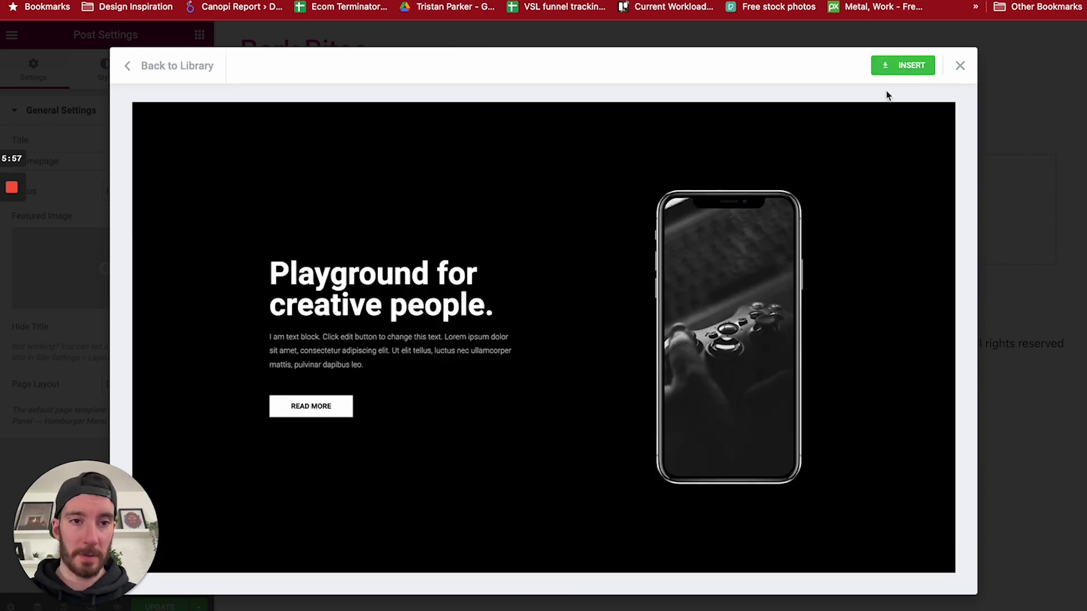
pyautogui.click(904, 65)
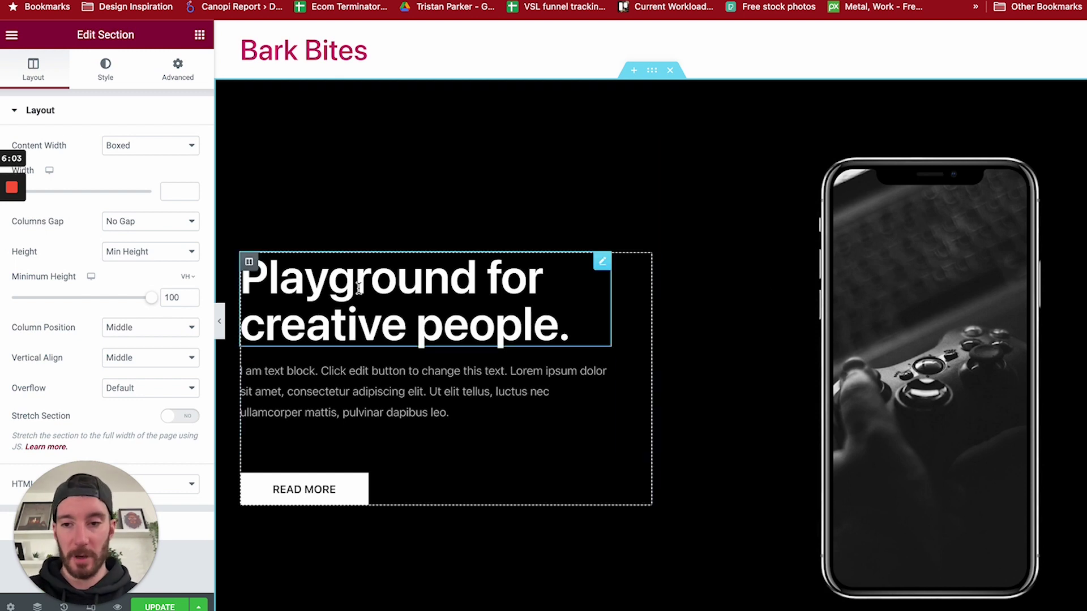
pyautogui.click(915, 273)
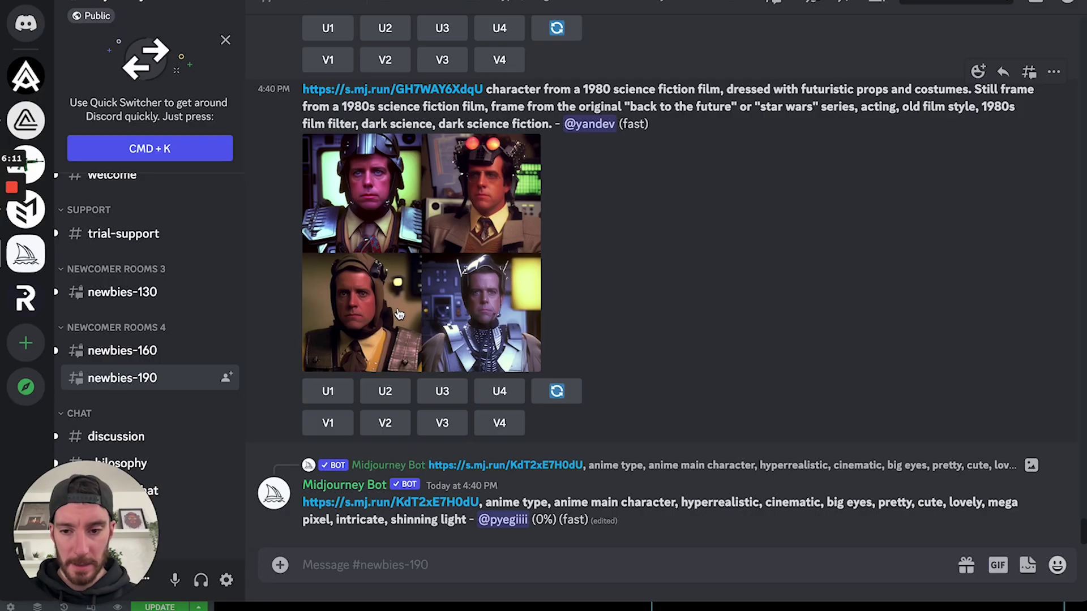
# Scroll up to the Midjourney results and enlarge one of the dog logo images.
pyautogui.scroll(10, 399, 310)
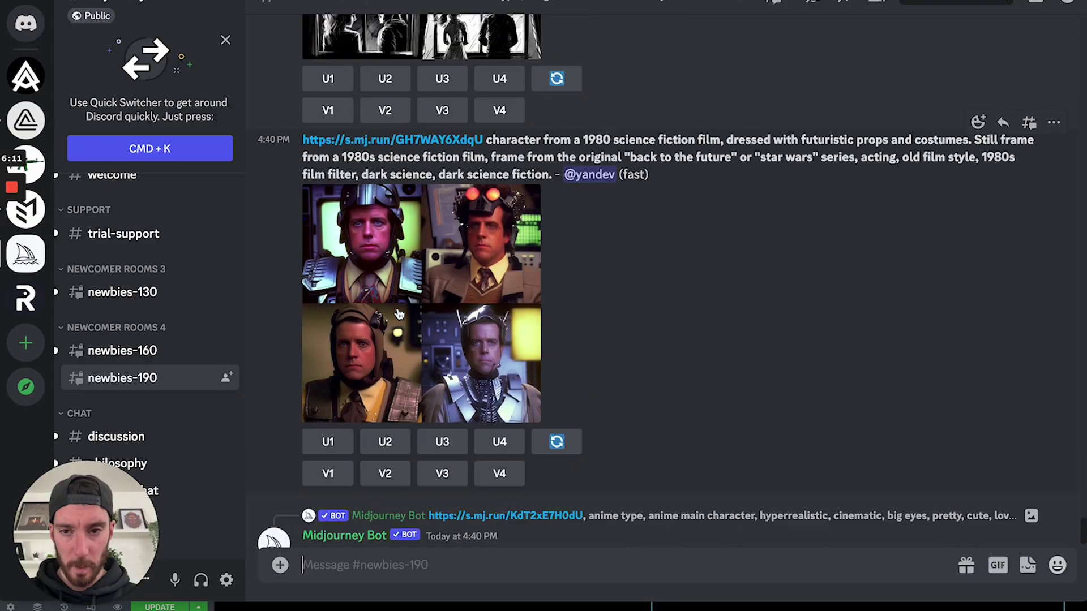
pyautogui.scroll(5, 399, 308)
pyautogui.click(391, 359)
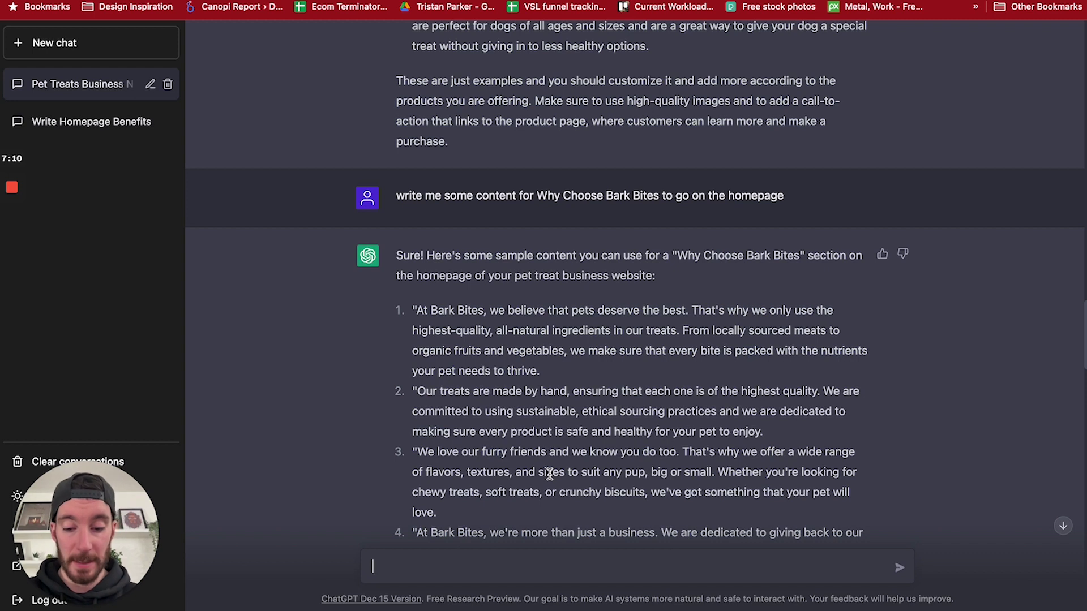
# Ask ChatGPT for a homepage hero header and select the tagline 'Wholesome Treats for Happy Pups'.
pyautogui.write('w')
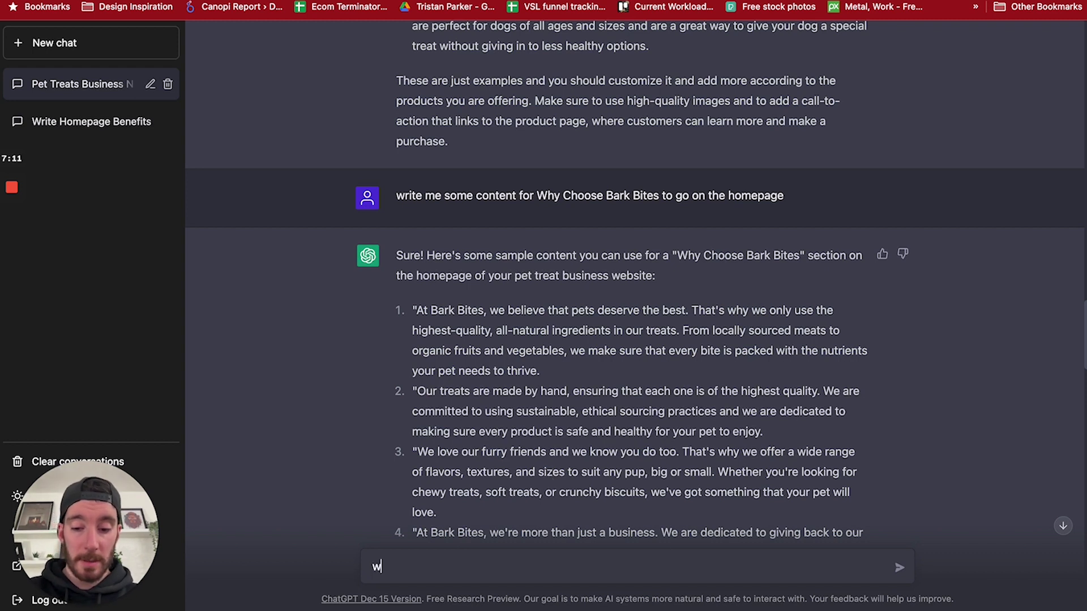
pyautogui.write('rite me a ho')
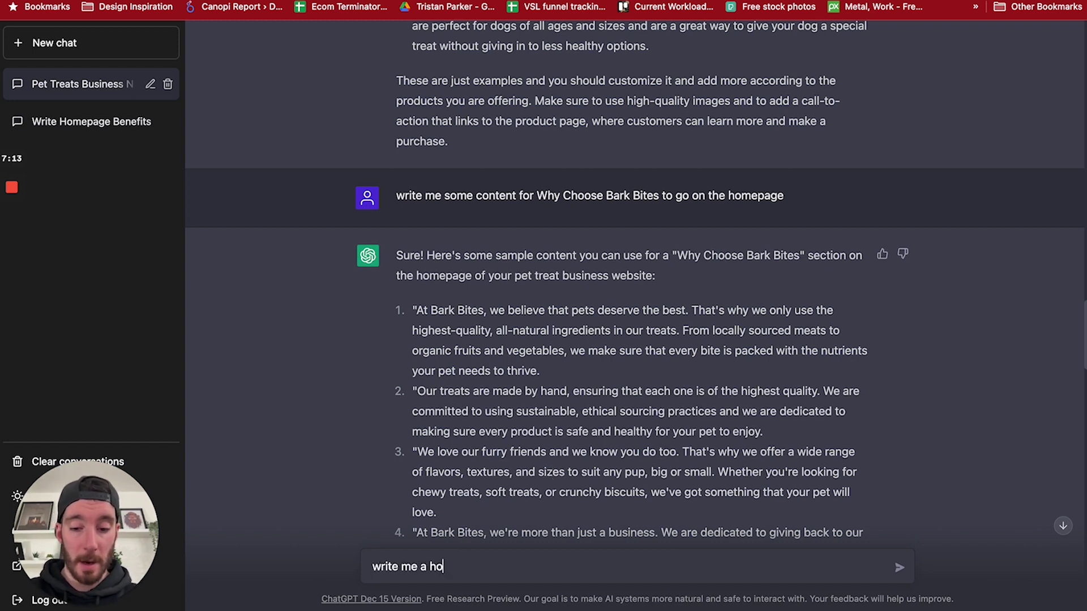
pyautogui.write('me')
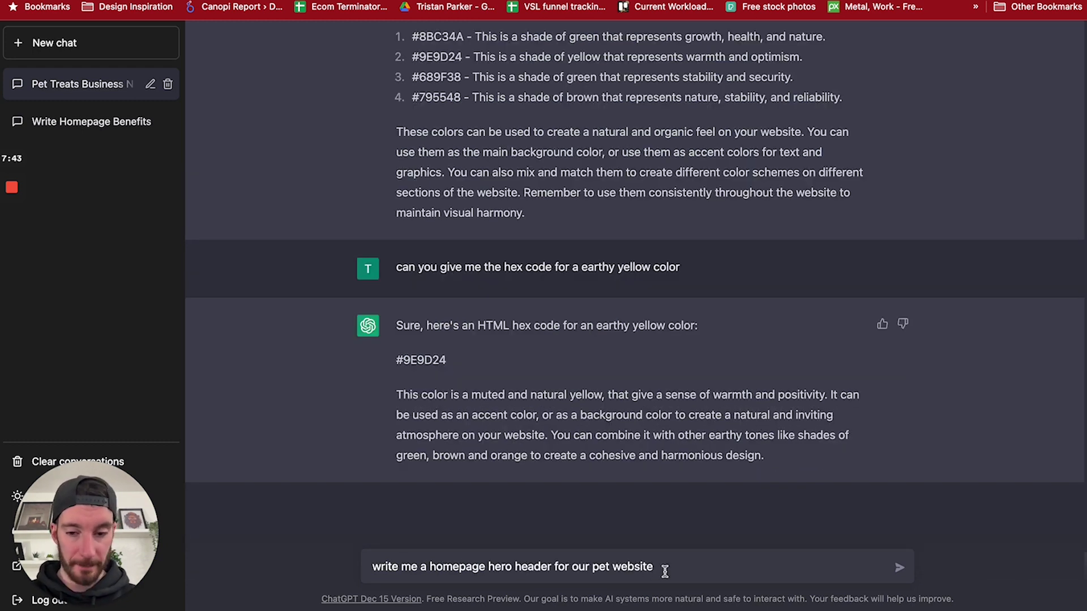
pyautogui.press('Return')
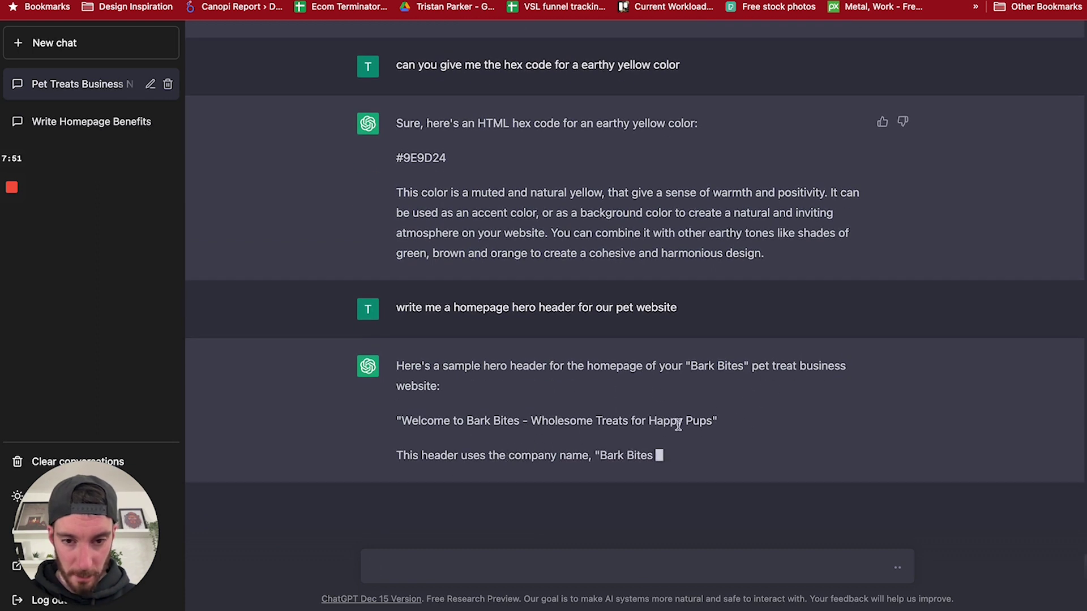
pyautogui.moveTo(715, 419); pyautogui.dragTo(529, 403)
pyautogui.hotkey('ctrl', 'c')
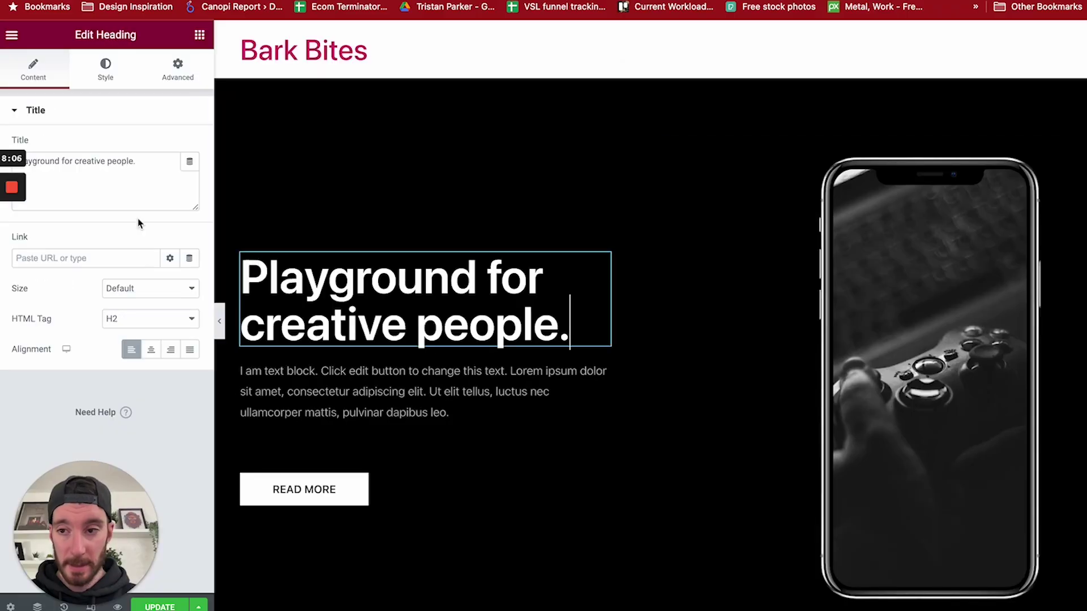
# Replace the hero heading text with the pasted 'Wholesome Treats for Happy Pups'.
pyautogui.click(112, 175)
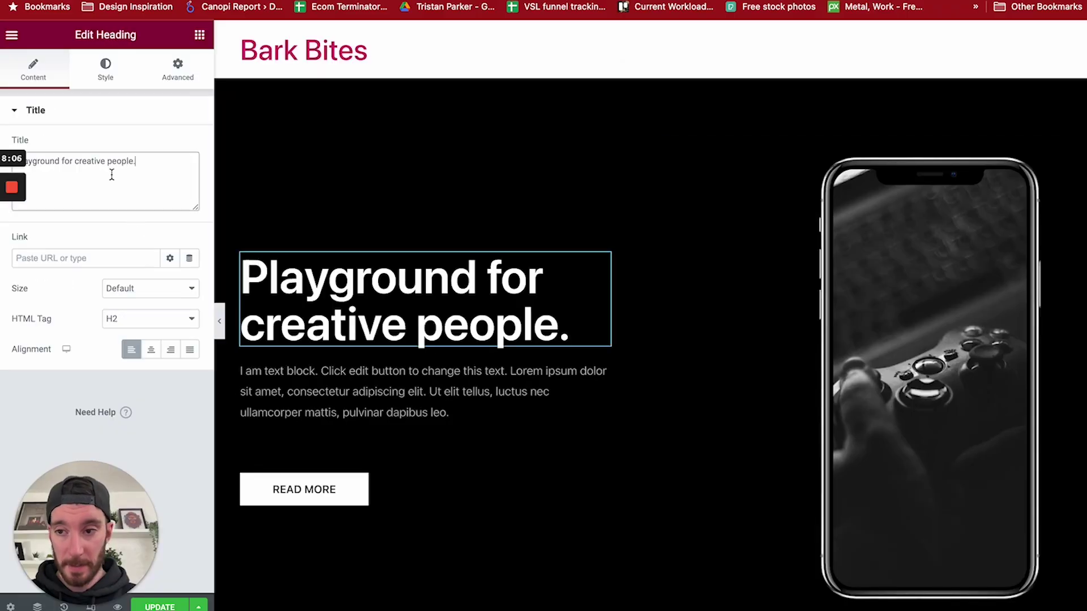
pyautogui.hotkey('ctrl', 'a')
pyautogui.hotkey('ctrl', 'v')
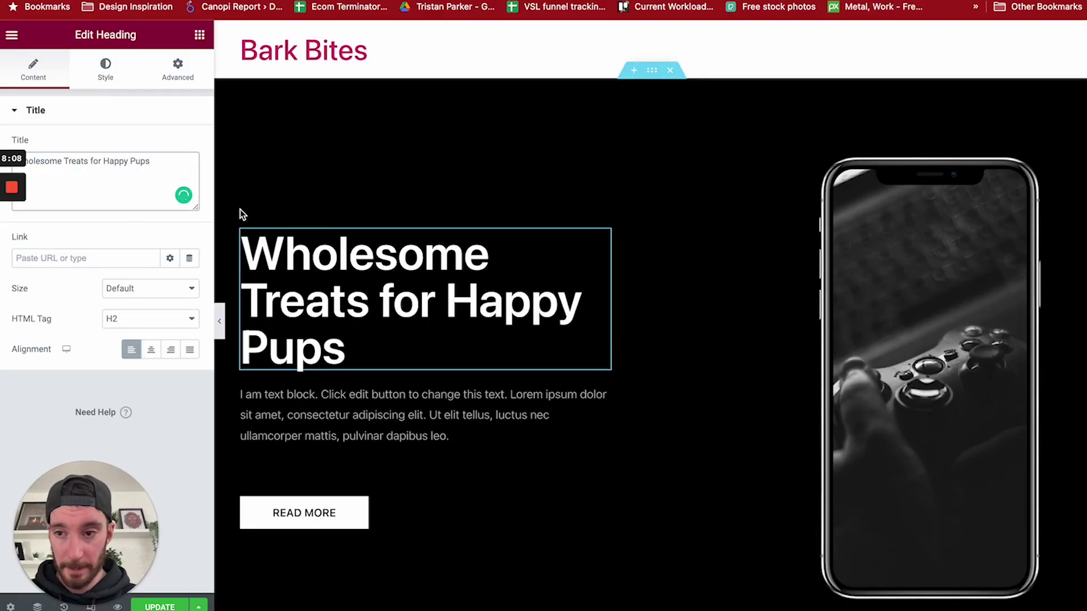
# Shrink the heading's typography size from 65 to 57 px so it fits two lines.
pyautogui.click(105, 69)
pyautogui.click(190, 179)
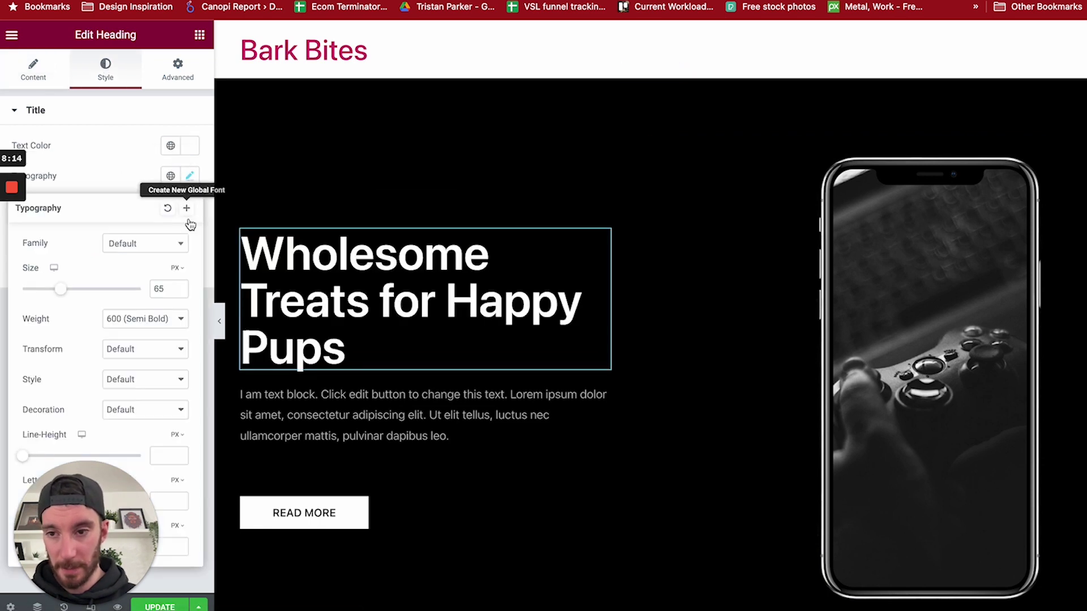
pyautogui.scroll(-9, 167, 281)
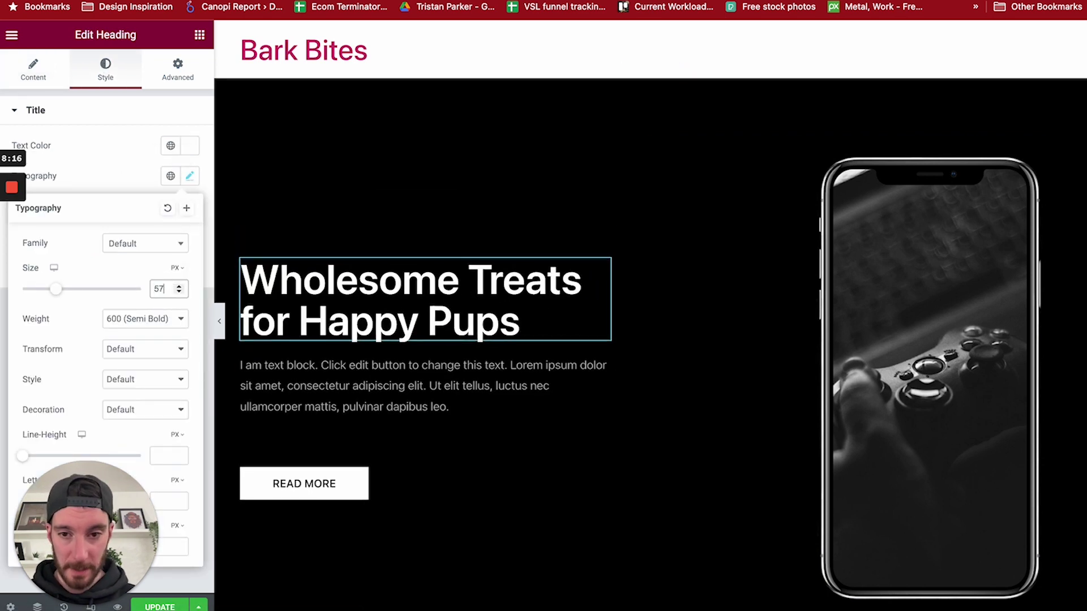
pyautogui.click(474, 236)
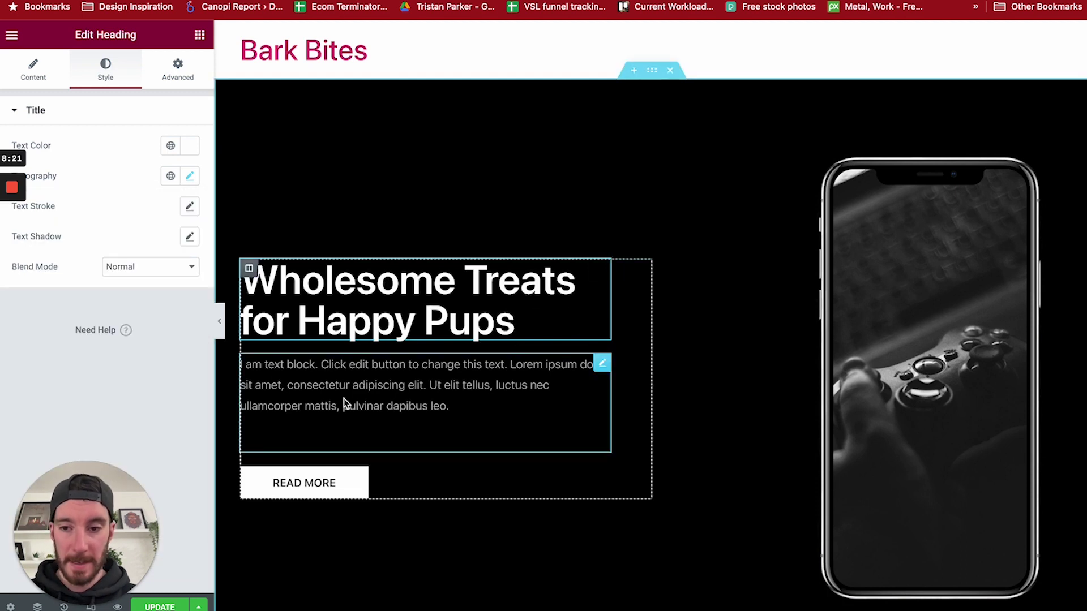
pyautogui.click(196, 34)
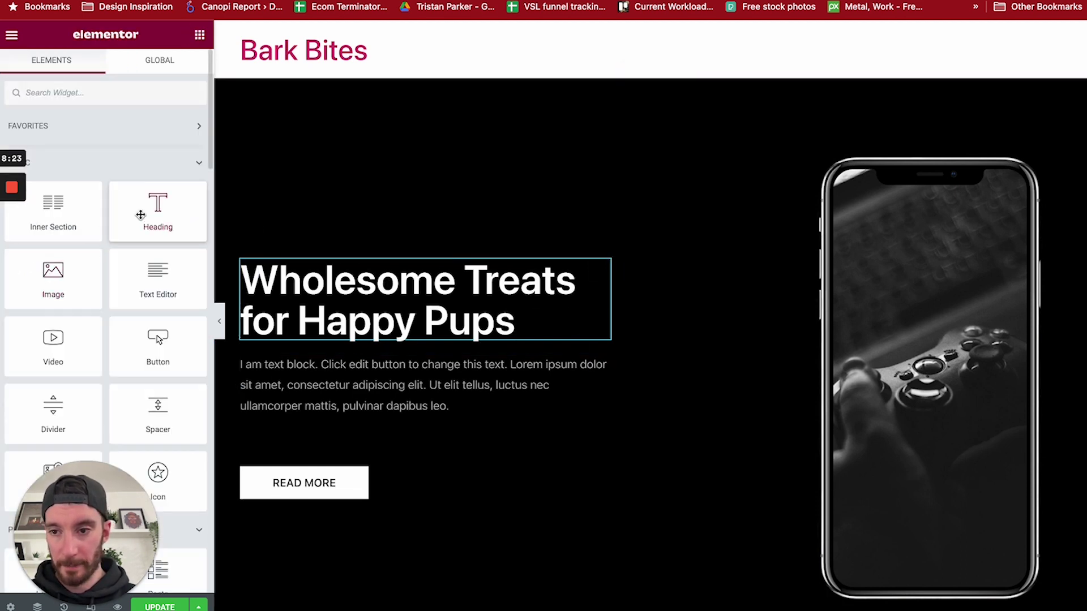
# Add a Heading widget above the hero title containing 'Welcome to Bark Bites' copied from ChatGPT.
pyautogui.moveTo(144, 214); pyautogui.dragTo(264, 262)
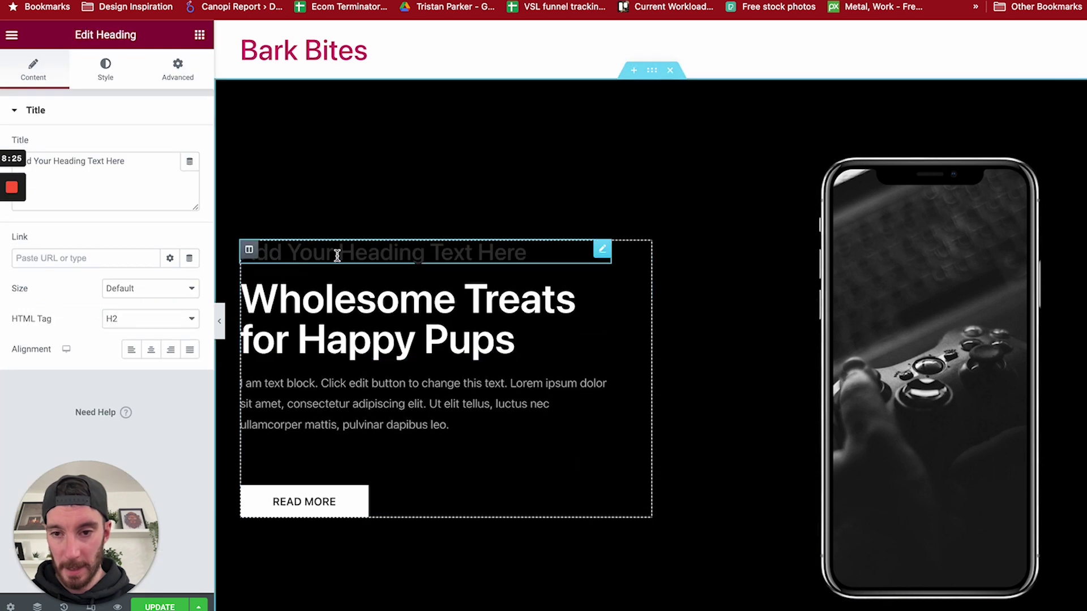
pyautogui.hotkey('ctrl', 'Tab')
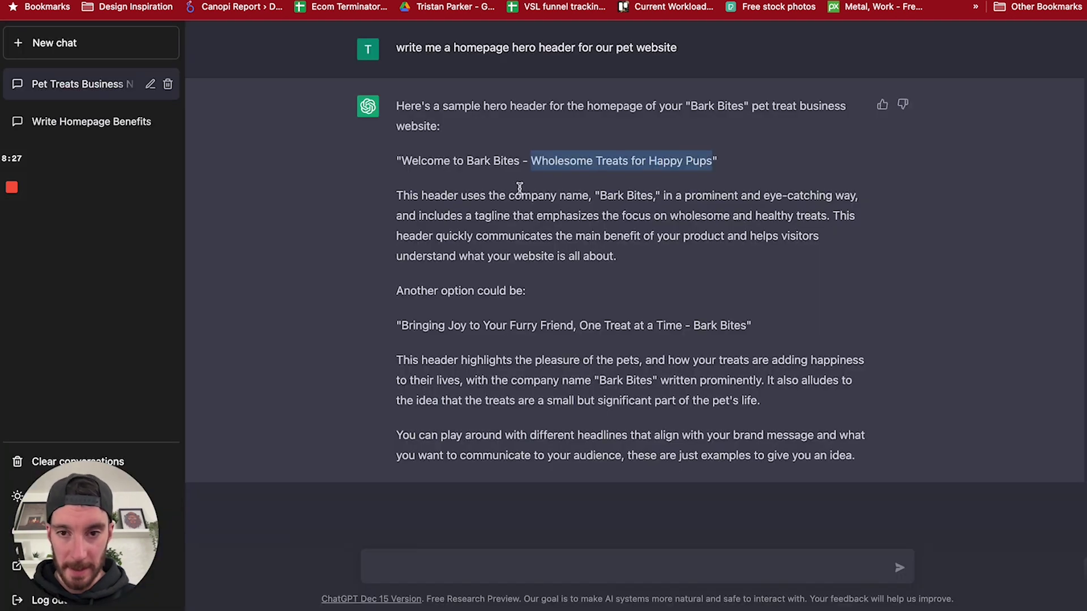
pyautogui.moveTo(520, 162); pyautogui.dragTo(406, 161)
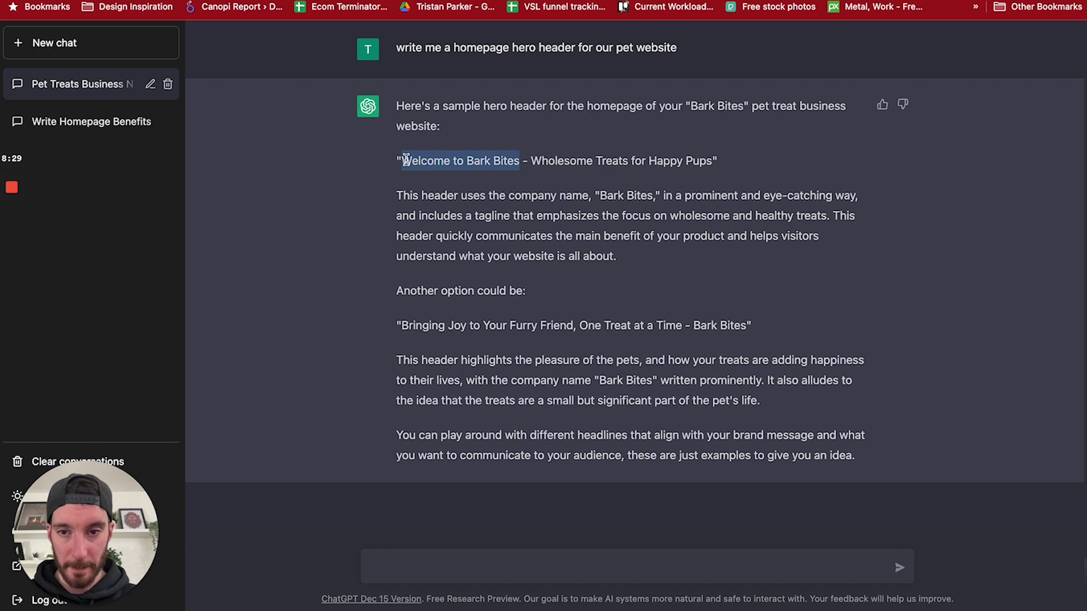
pyautogui.hotkey('ctrl', 'c')
pyautogui.hotkey('ctrl', 'Tab')
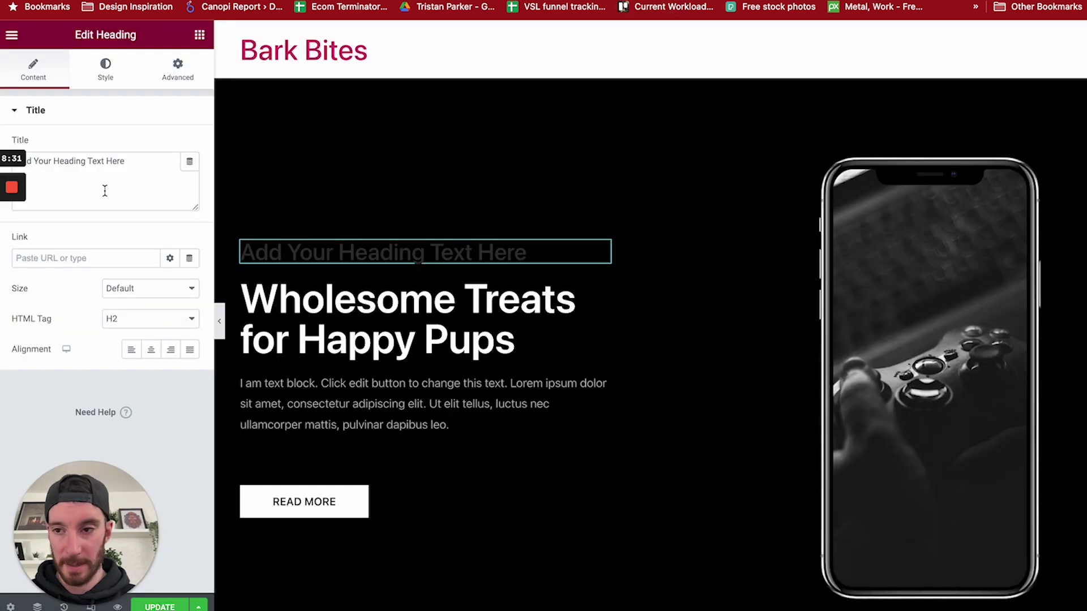
pyautogui.click(100, 186)
pyautogui.hotkey('ctrl', 'a')
pyautogui.hotkey('ctrl', 'v')
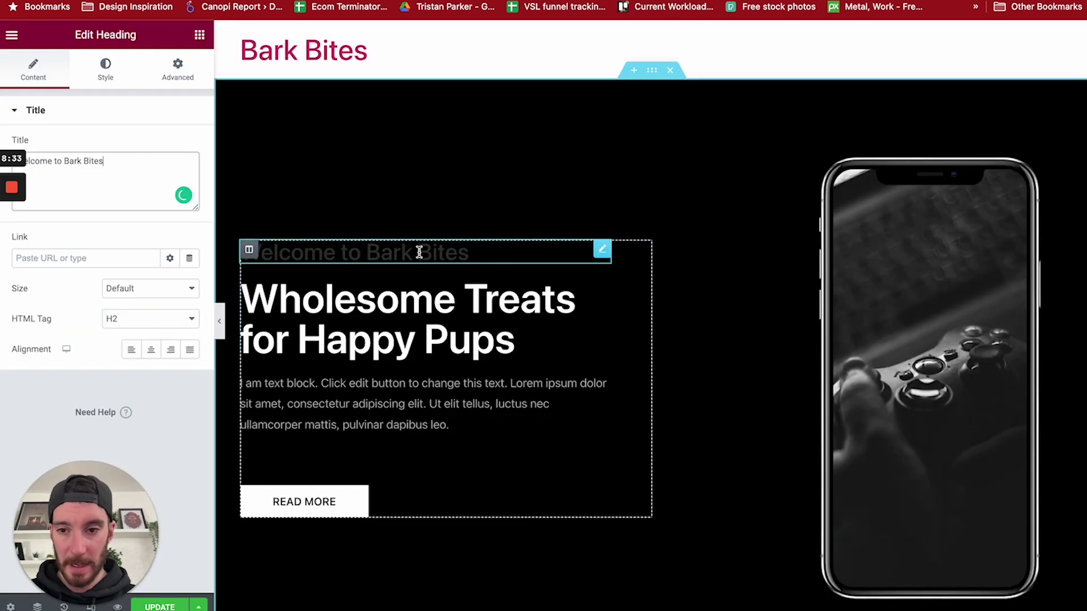
# Set the new heading's font size to 18 and its text colour to white.
pyautogui.click(102, 73)
pyautogui.click(190, 176)
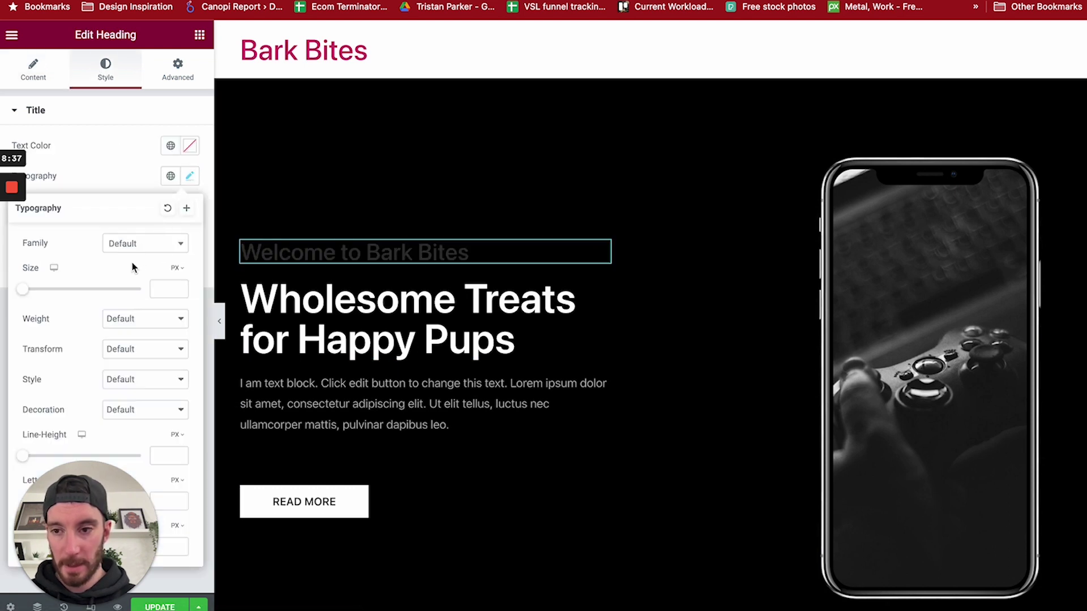
pyautogui.click(169, 290)
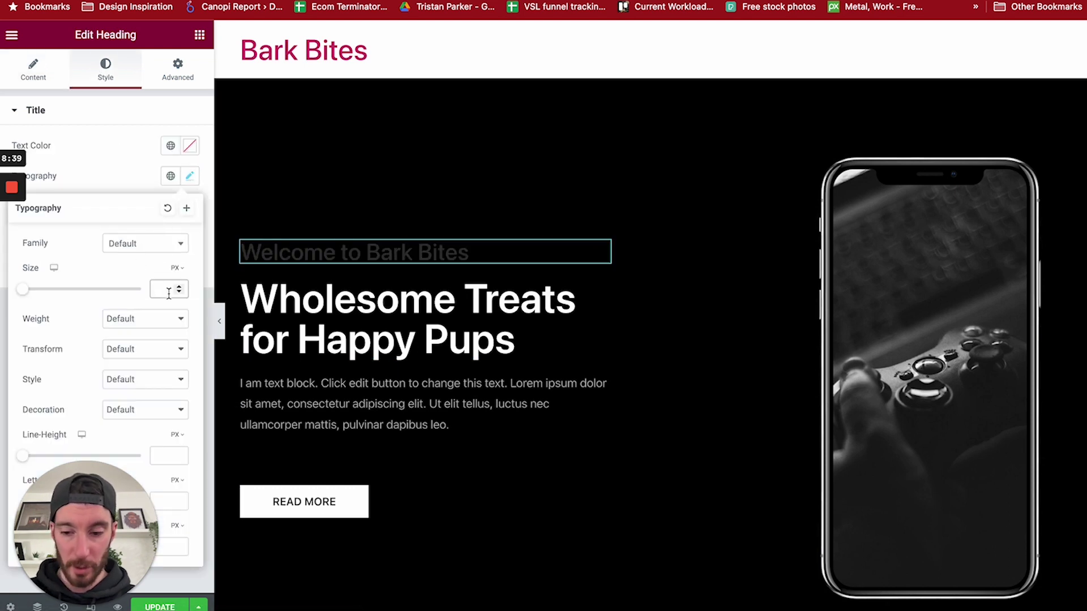
pyautogui.write('18')
pyautogui.click(190, 176)
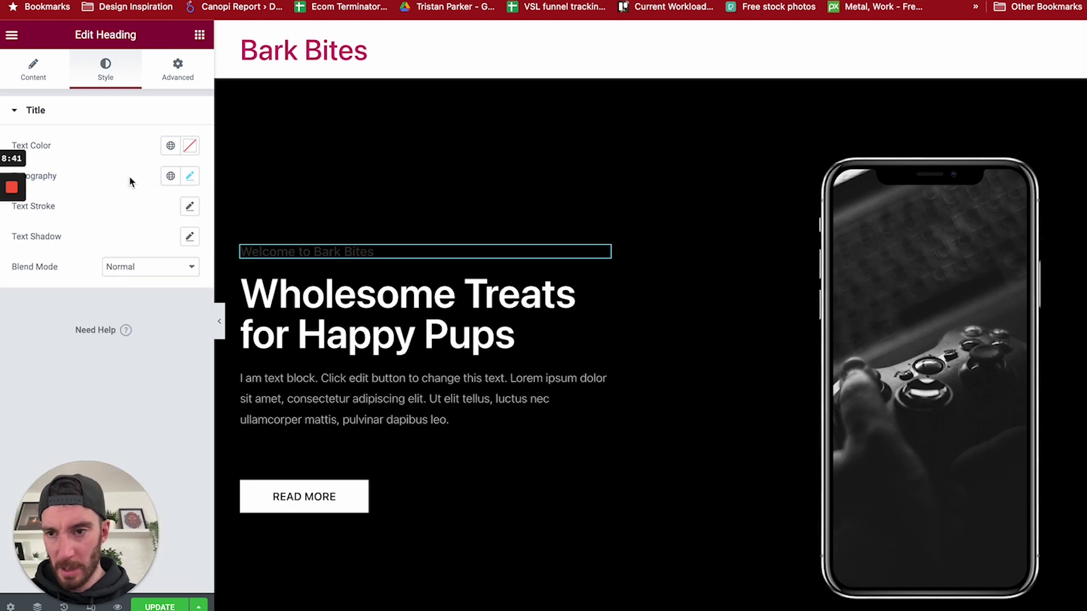
pyautogui.click(171, 145)
pyautogui.click(171, 145)
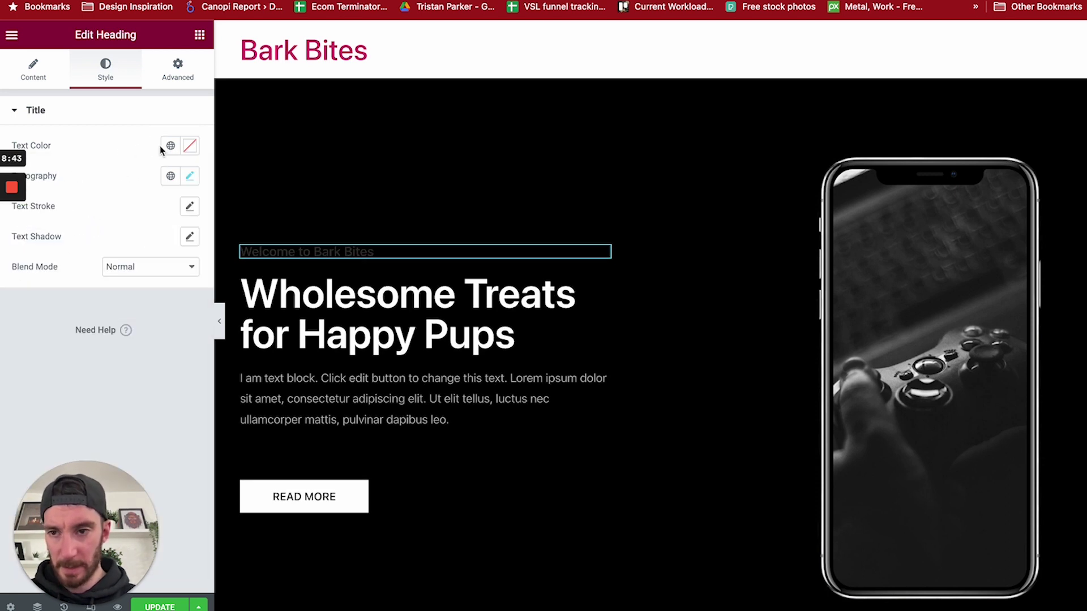
pyautogui.click(190, 146)
pyautogui.click(85, 117)
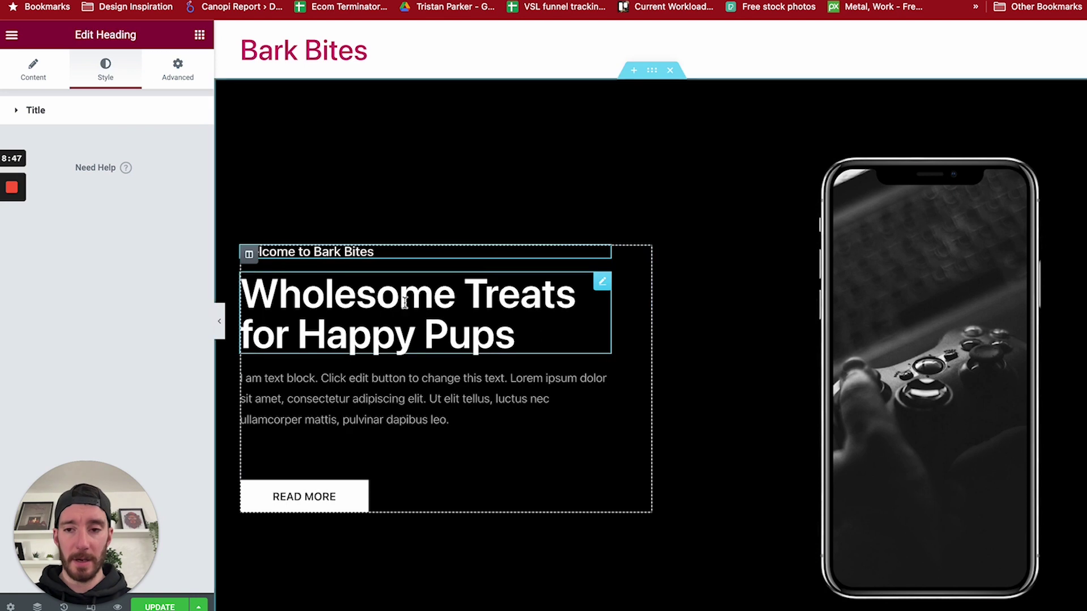
# Select the hero's placeholder paragraph for replacement and return to ChatGPT for new copy.
pyautogui.scroll(-1, 434, 307)
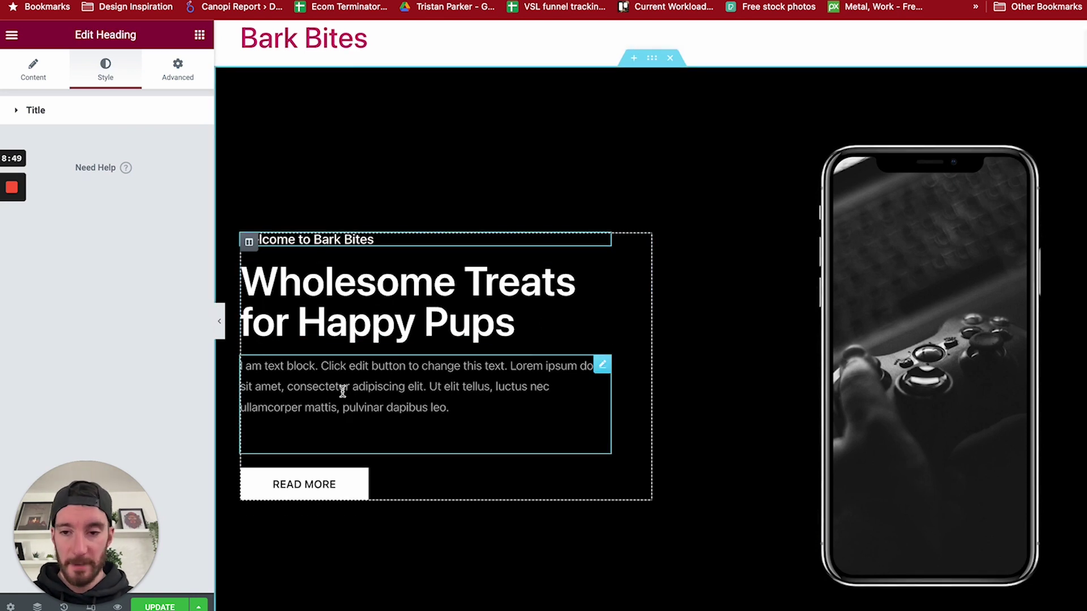
pyautogui.click(471, 414)
pyautogui.press('super+a')
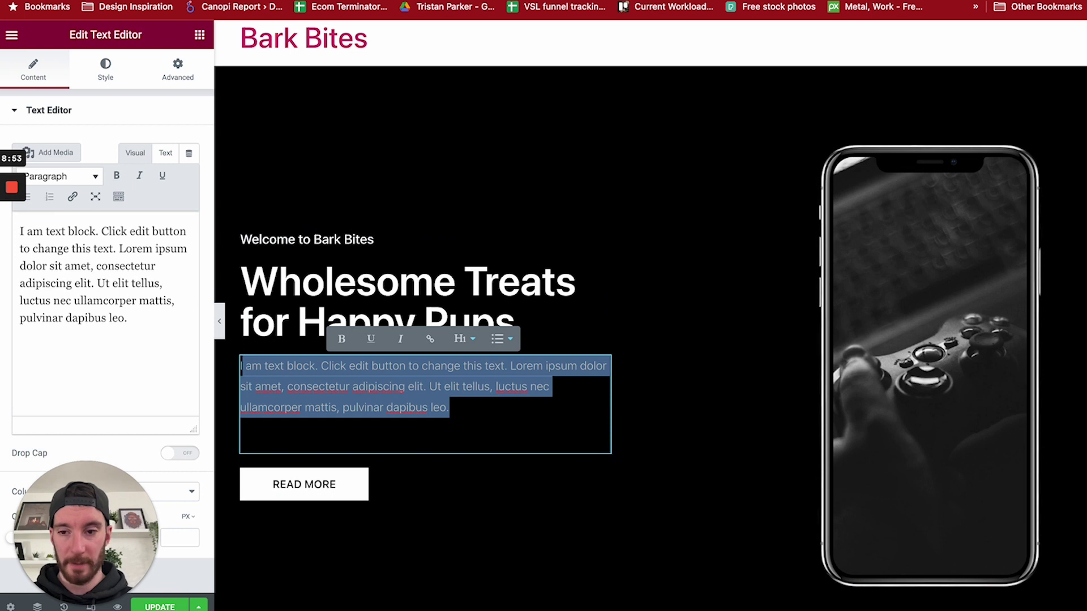
pyautogui.hotkey('ctrl', 'Tab')
pyautogui.click(385, 569)
# Ask ChatGPT for a sub text paragraph to sit under the header and select its suggestion.
pyautogui.write('write me a ')
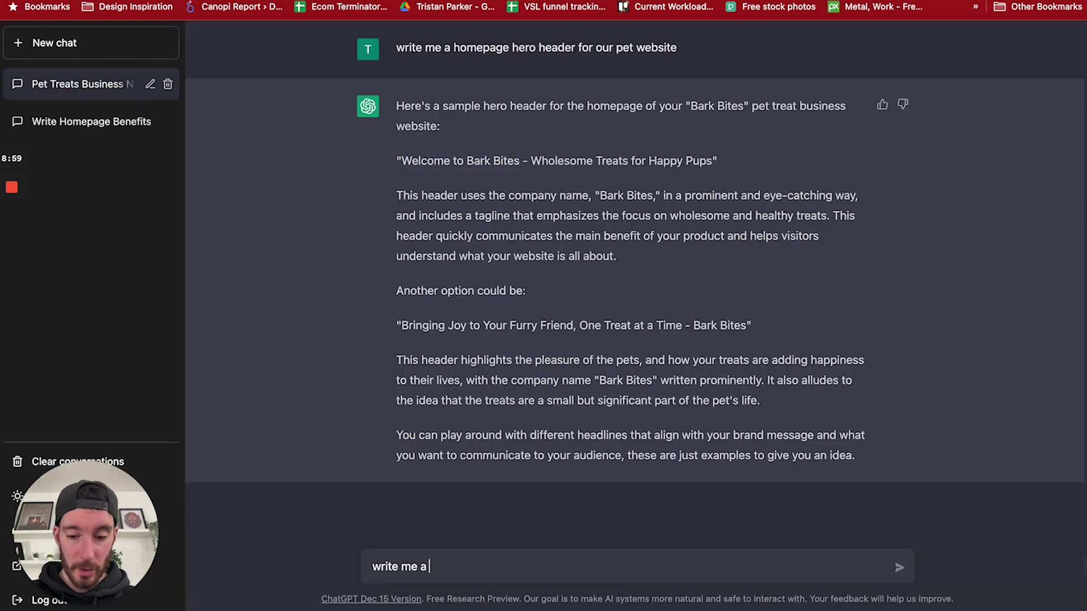
pyautogui.write('sub text para')
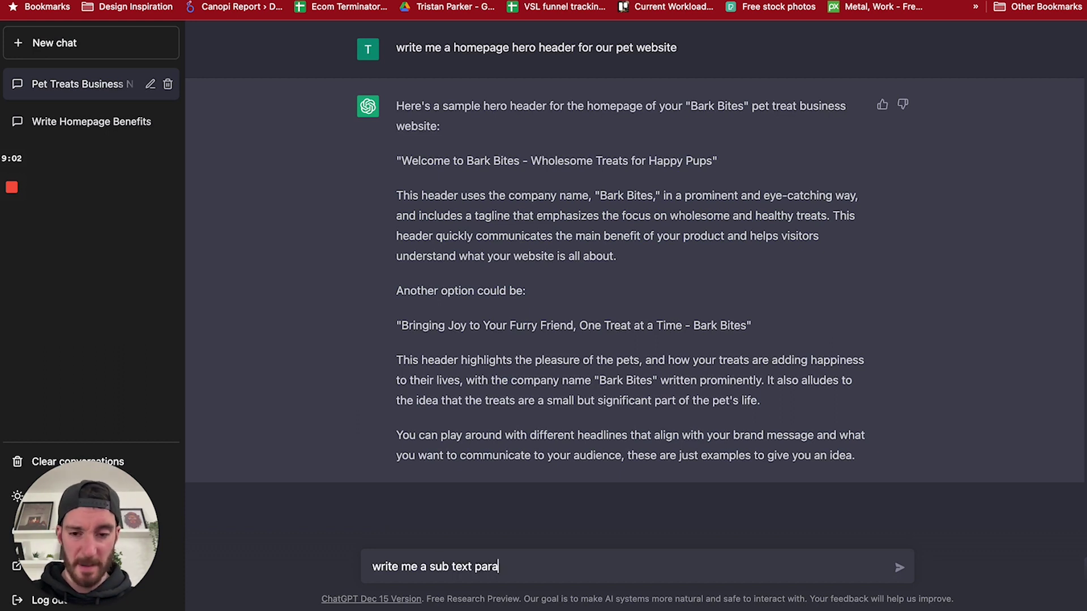
pyautogui.write('graph ')
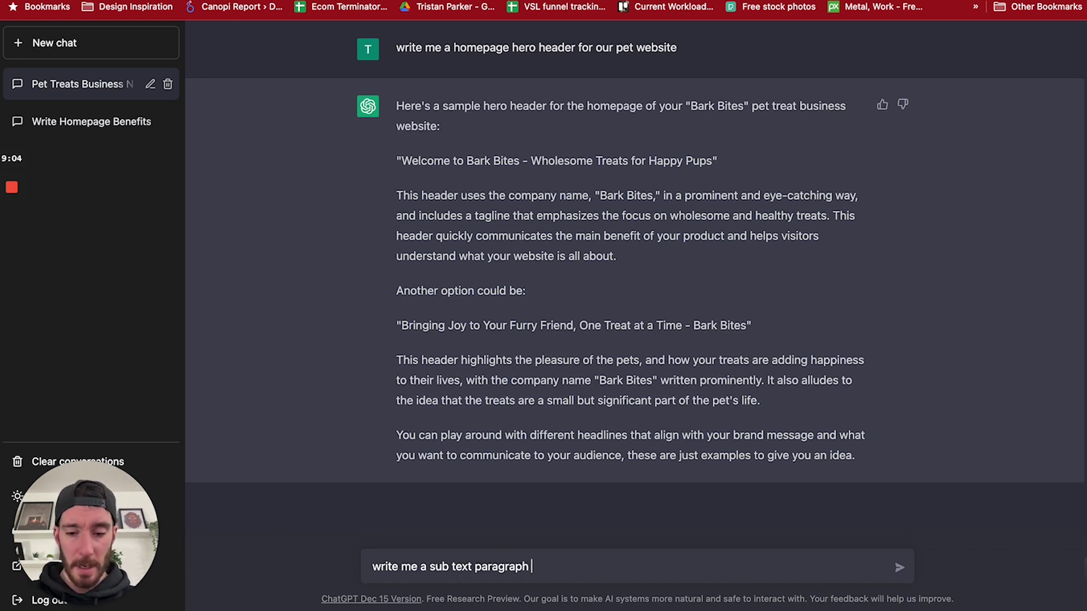
pyautogui.write('to sit underneath th')
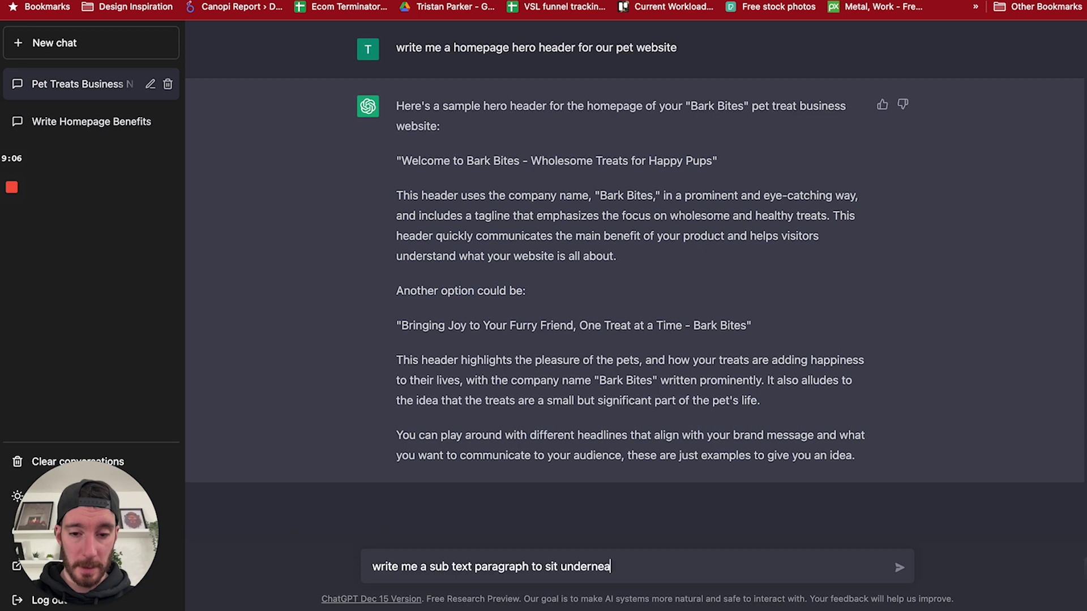
pyautogui.write('e header')
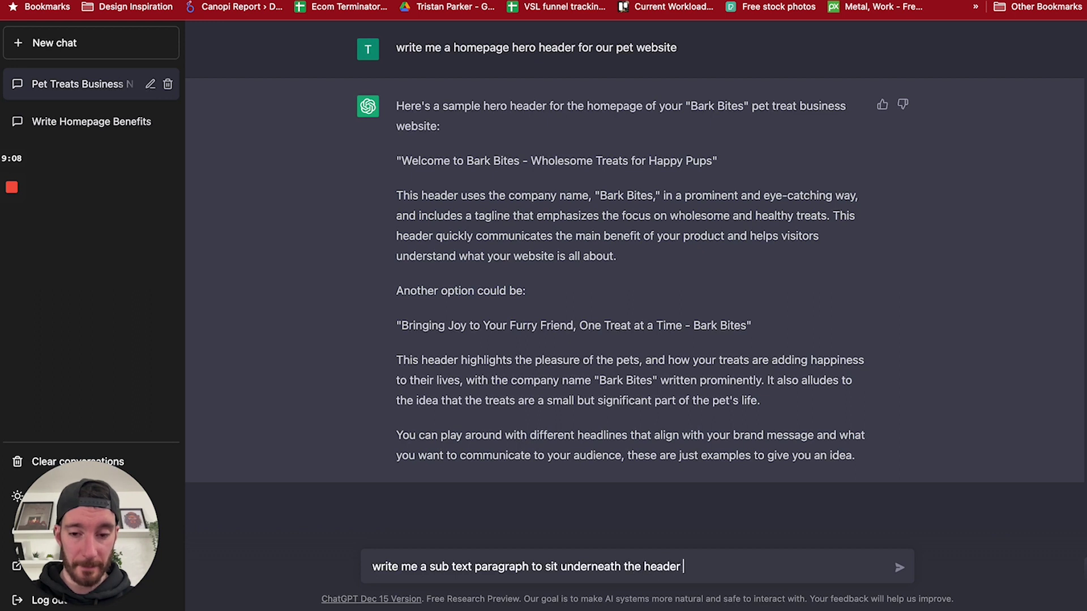
pyautogui.press('Return')
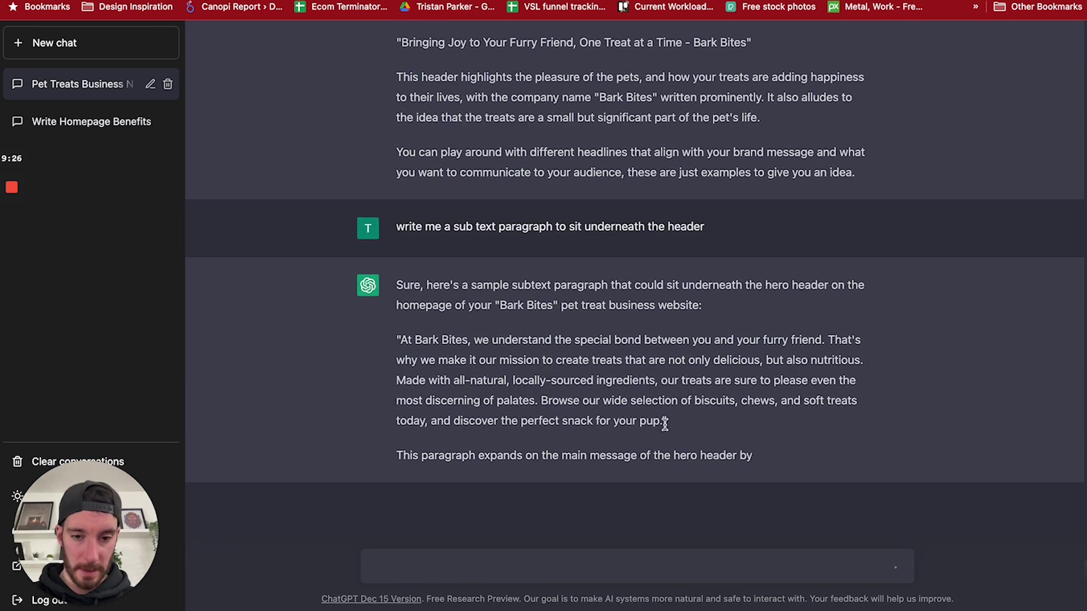
pyautogui.click(463, 560)
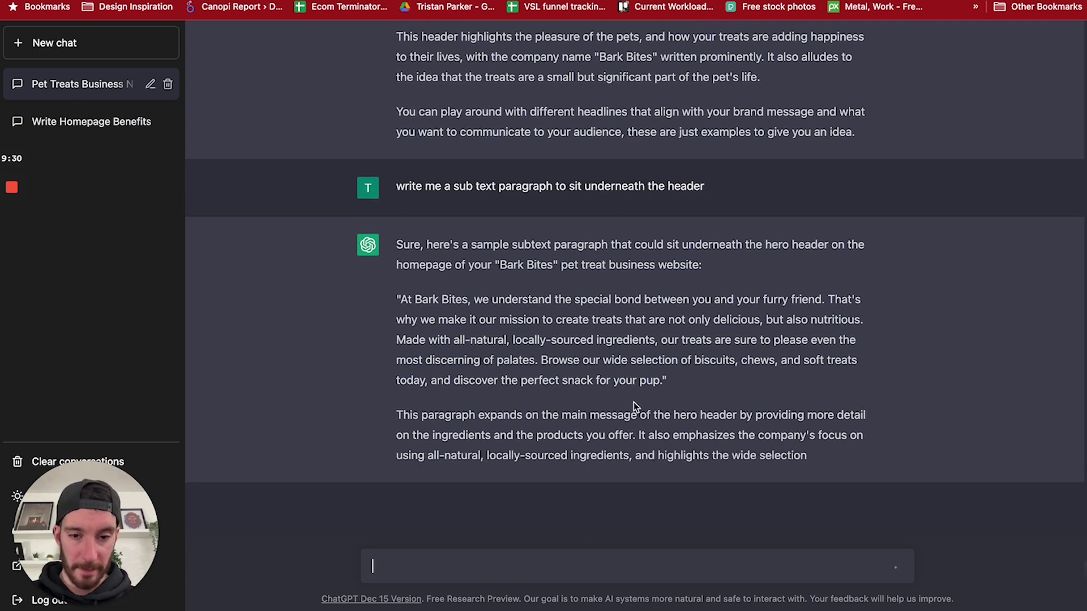
pyautogui.moveTo(668, 365); pyautogui.dragTo(660, 338)
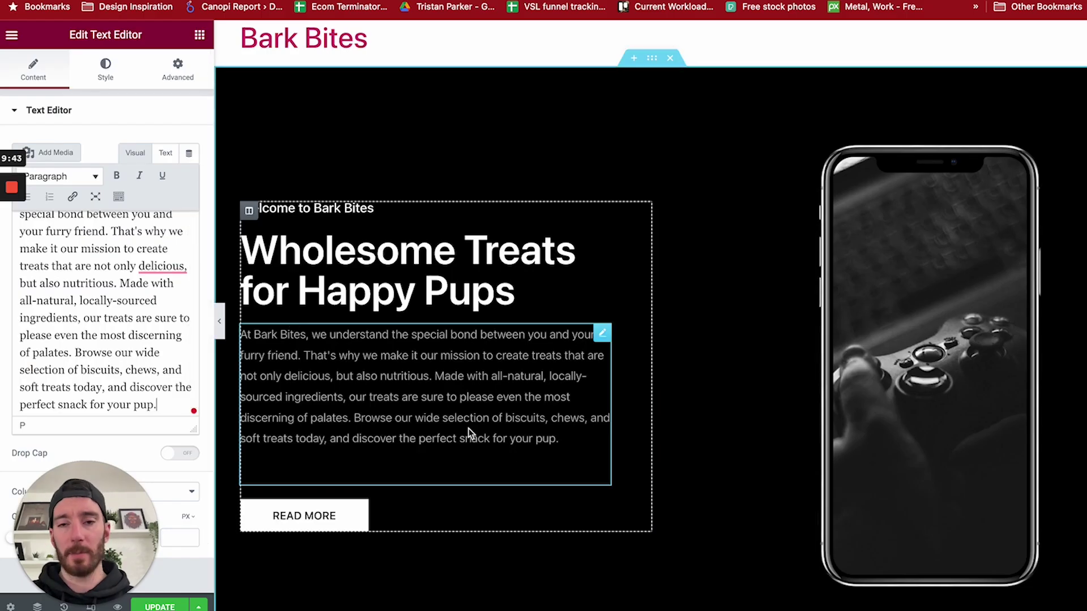
# Replace the hero paragraph with ChatGPT's alternative 'Here at Bark Bites, we take great care…' text.
pyautogui.hotkey('ctrl', 'Tab')
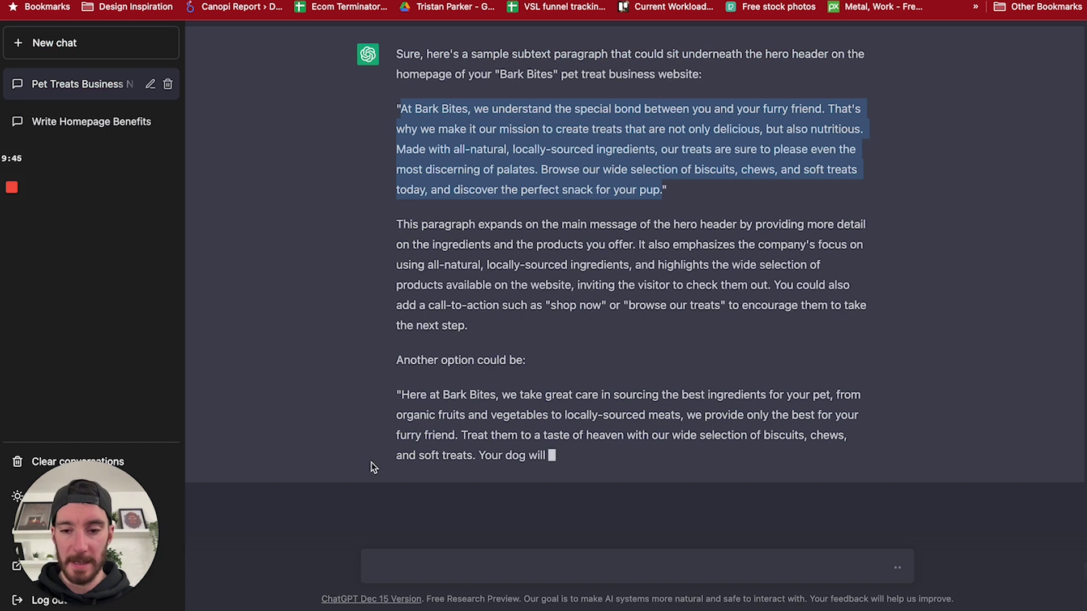
pyautogui.click(413, 566)
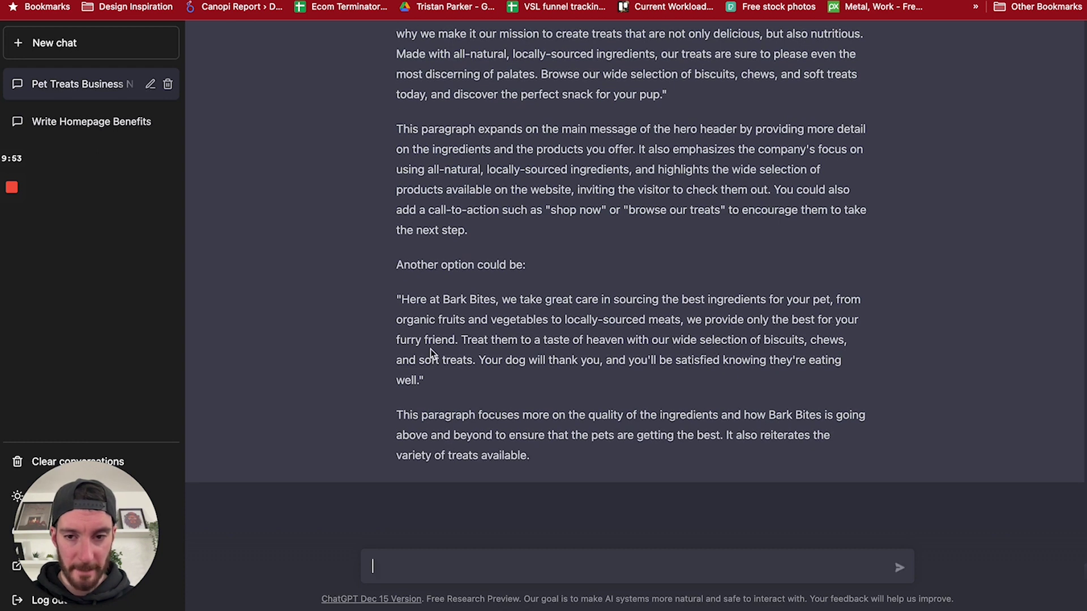
pyautogui.moveTo(419, 381); pyautogui.dragTo(402, 292)
pyautogui.hotkey('ctrl', 'c')
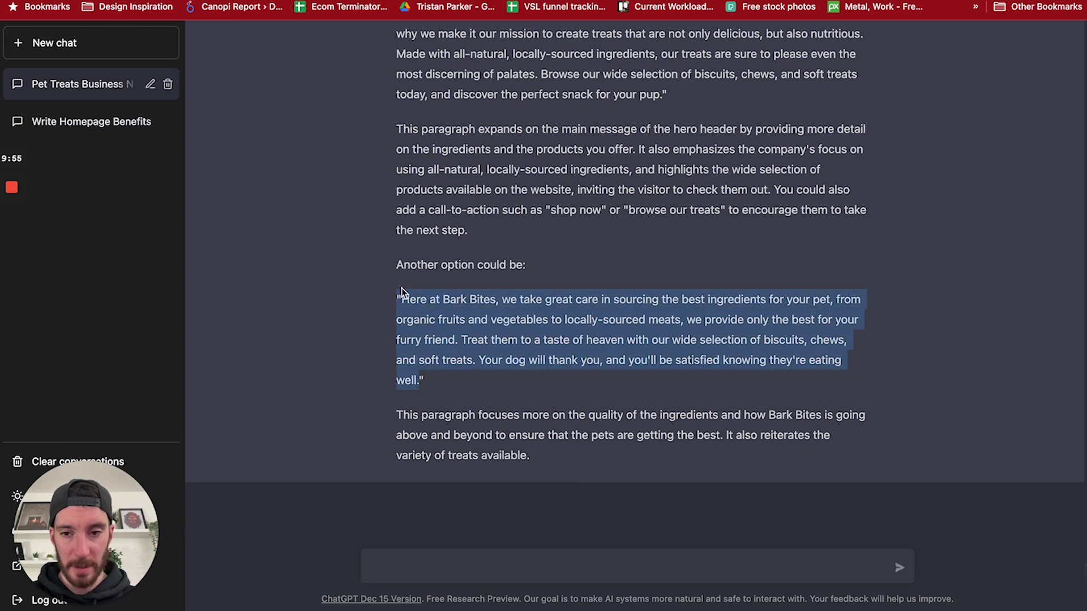
pyautogui.hotkey('ctrl', 'Tab')
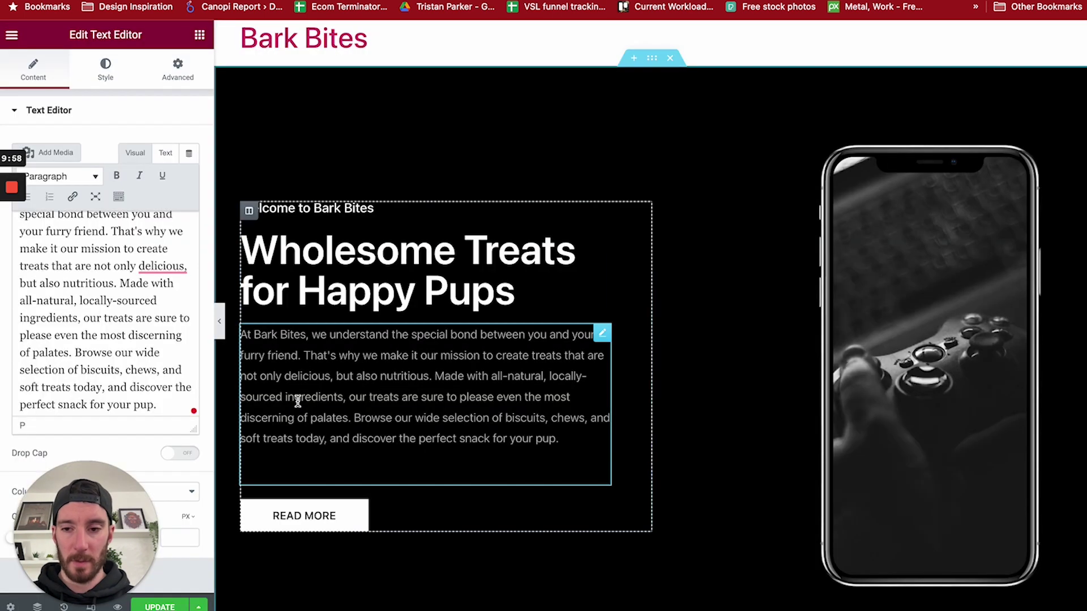
pyautogui.tripleClick(296, 400)
pyautogui.click(143, 345)
pyautogui.hotkey('ctrl', 'a')
pyautogui.hotkey('ctrl', 'v')
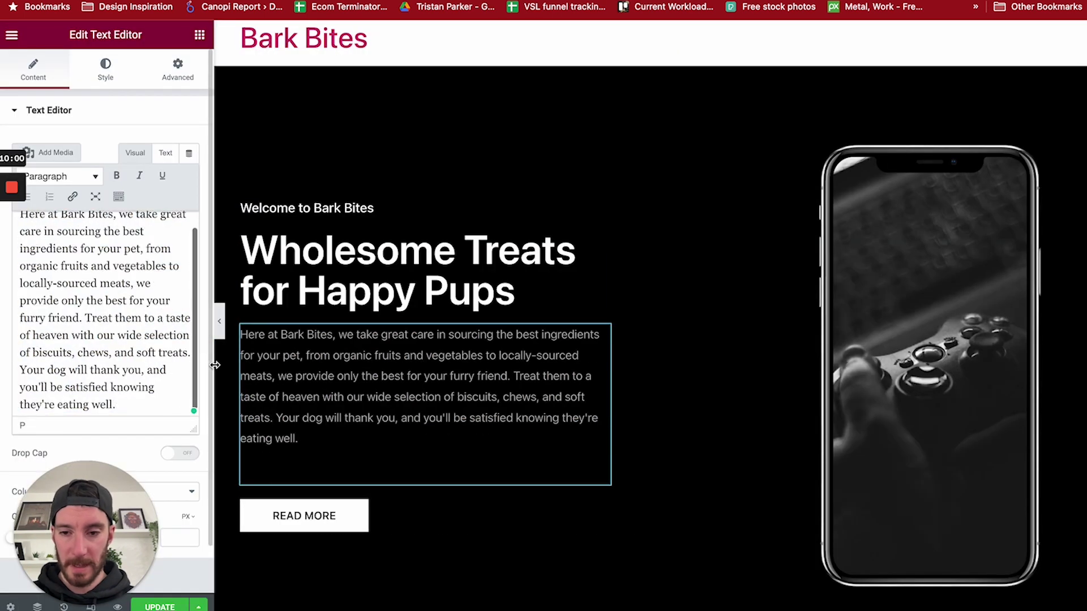
pyautogui.hotkey('ctrl', 'shift', 'Tab')
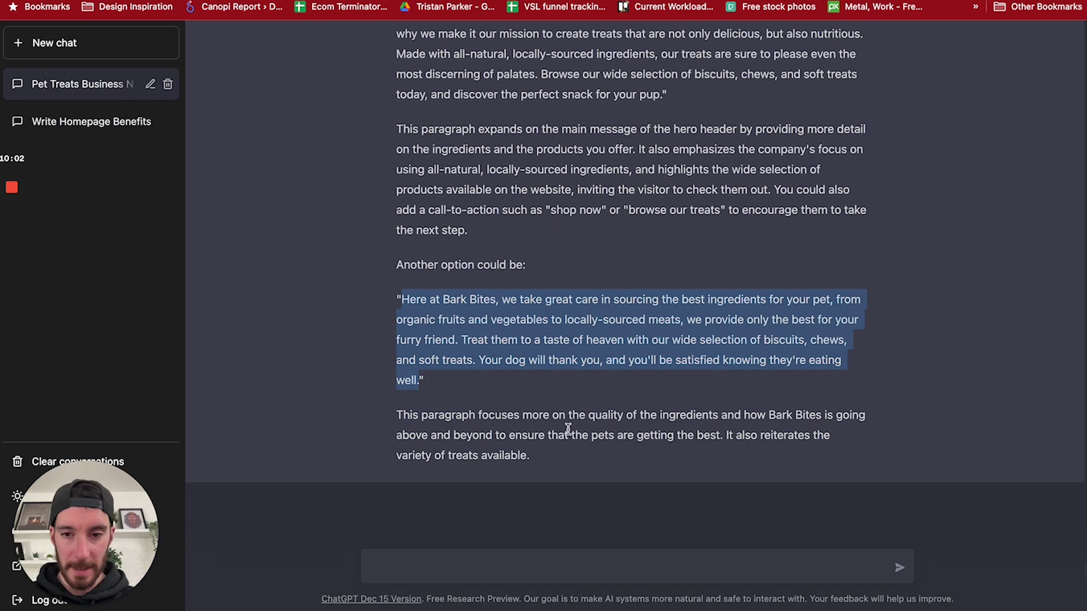
# Ask ChatGPT 'can you make this text shorter.' about the quoted Bark Bites paragraph.
pyautogui.click(419, 564)
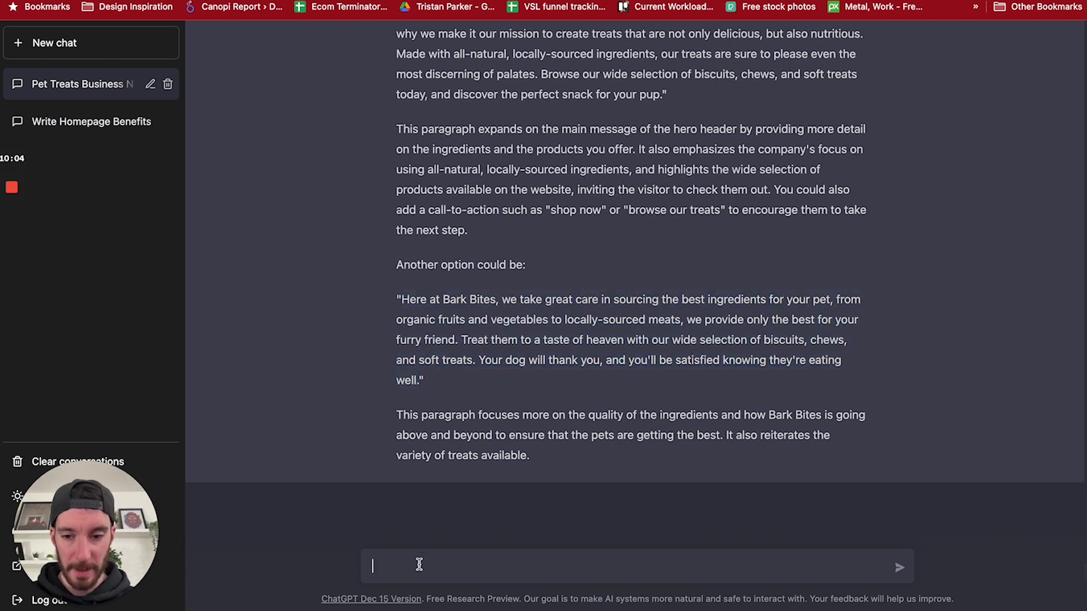
pyautogui.write('c')
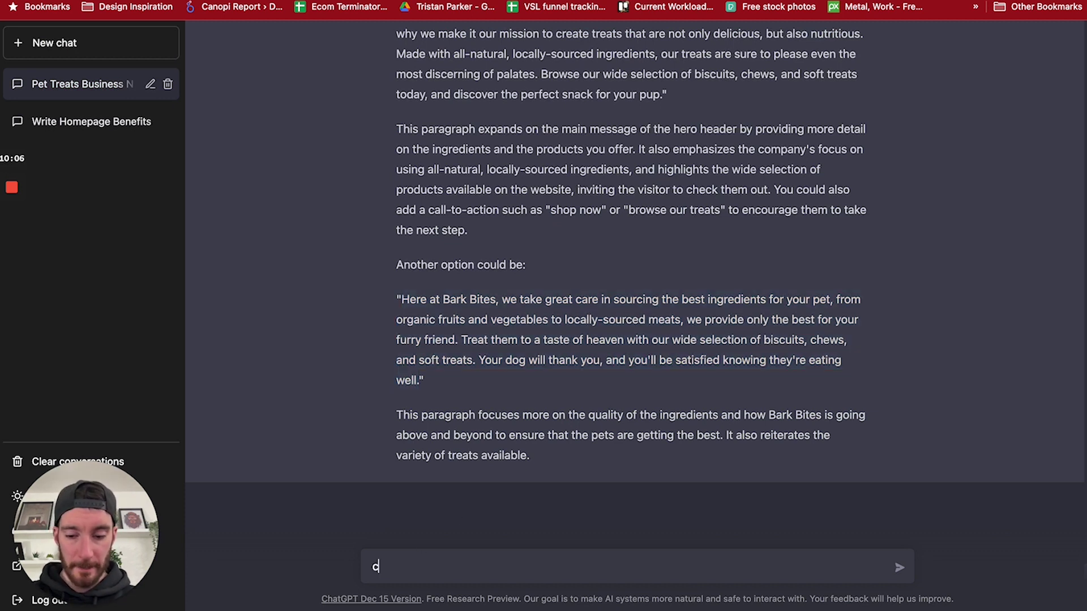
pyautogui.write('an you make this ')
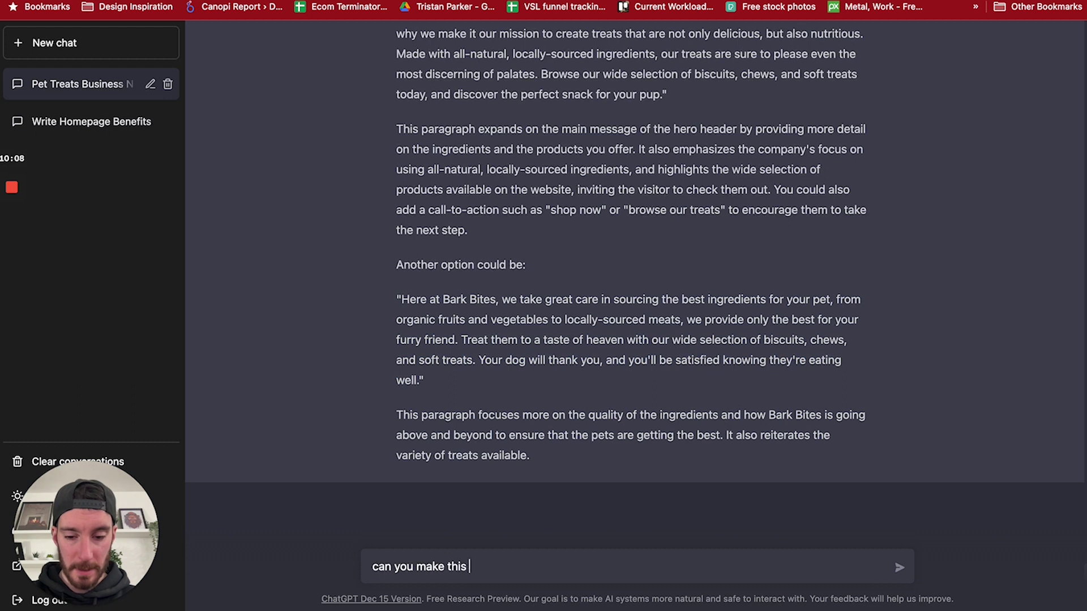
pyautogui.write('text short')
pyautogui.write('er.')
pyautogui.hotkey('ctrl', 'v')
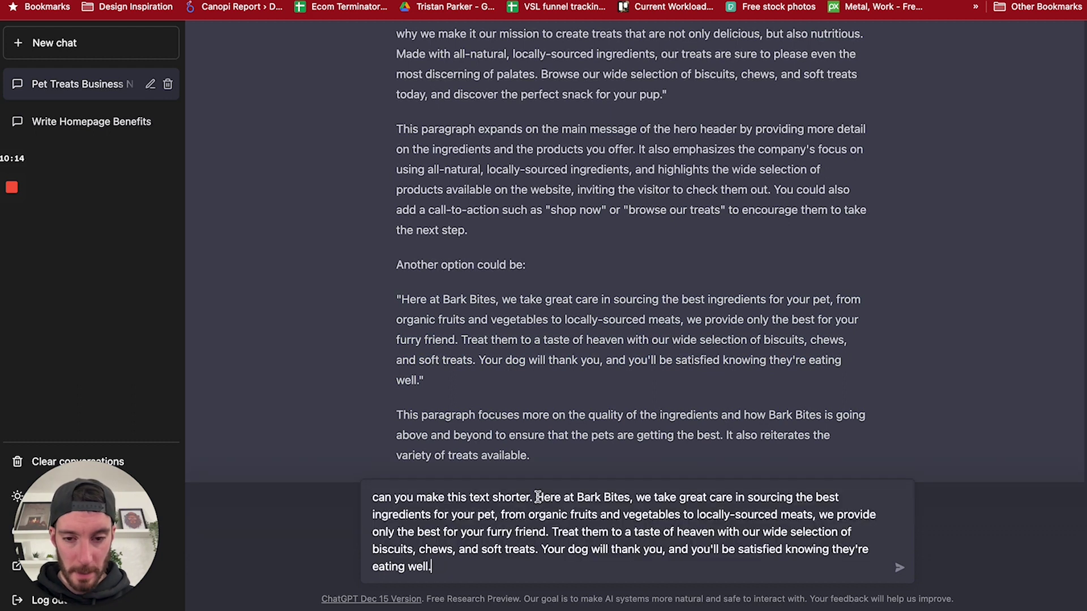
pyautogui.click(537, 497)
pyautogui.write('"')
pyautogui.click(480, 569)
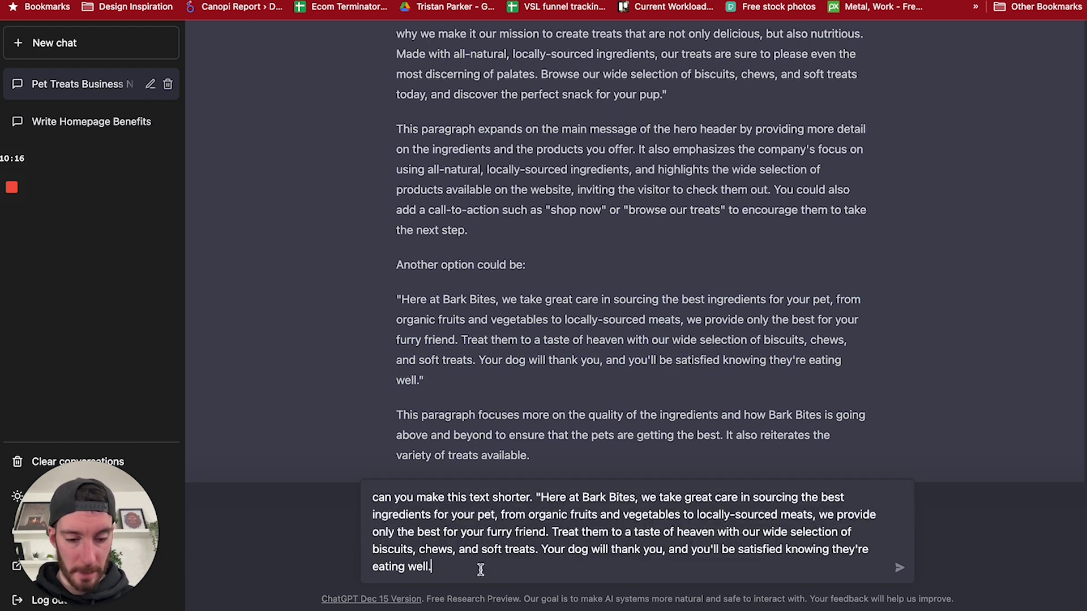
pyautogui.write('"')
pyautogui.press('Return')
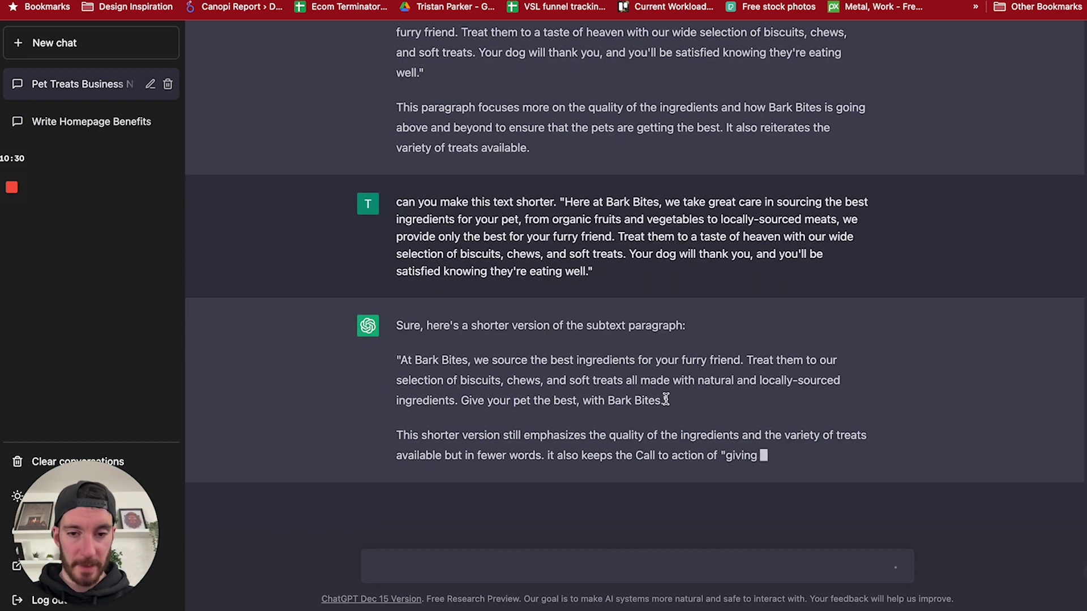
# Paste the shorter 'At Bark Bites, we source the best ingredients…' reply over the hero paragraph.
pyautogui.moveTo(670, 401); pyautogui.dragTo(398, 340)
pyautogui.hotkey('ctrl', 'c')
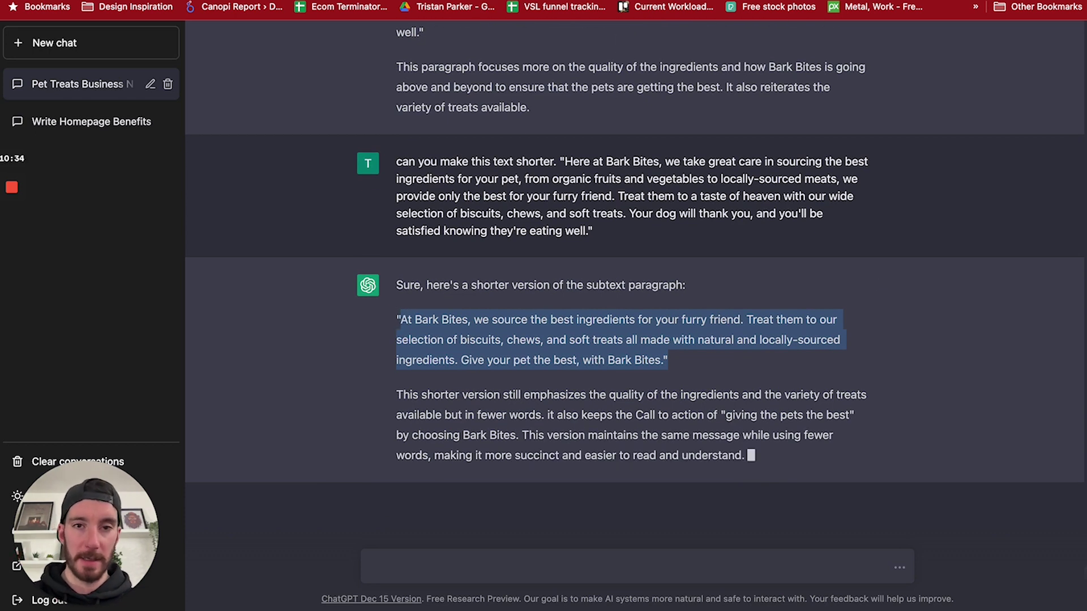
pyautogui.hotkey('ctrl', 'Tab')
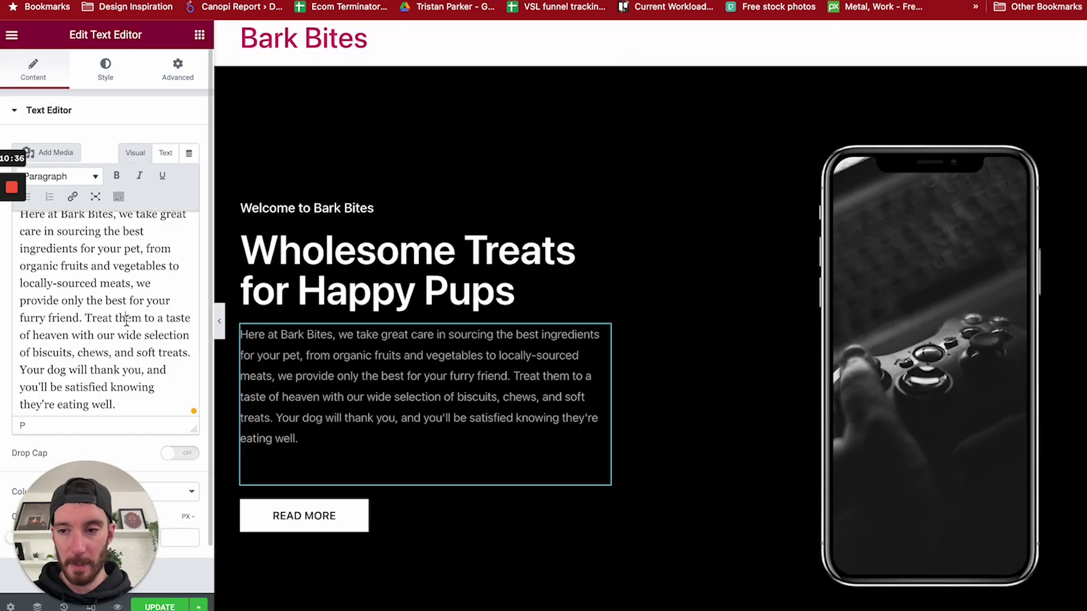
pyautogui.tripleClick(126, 321)
pyautogui.hotkey('ctrl', 'v')
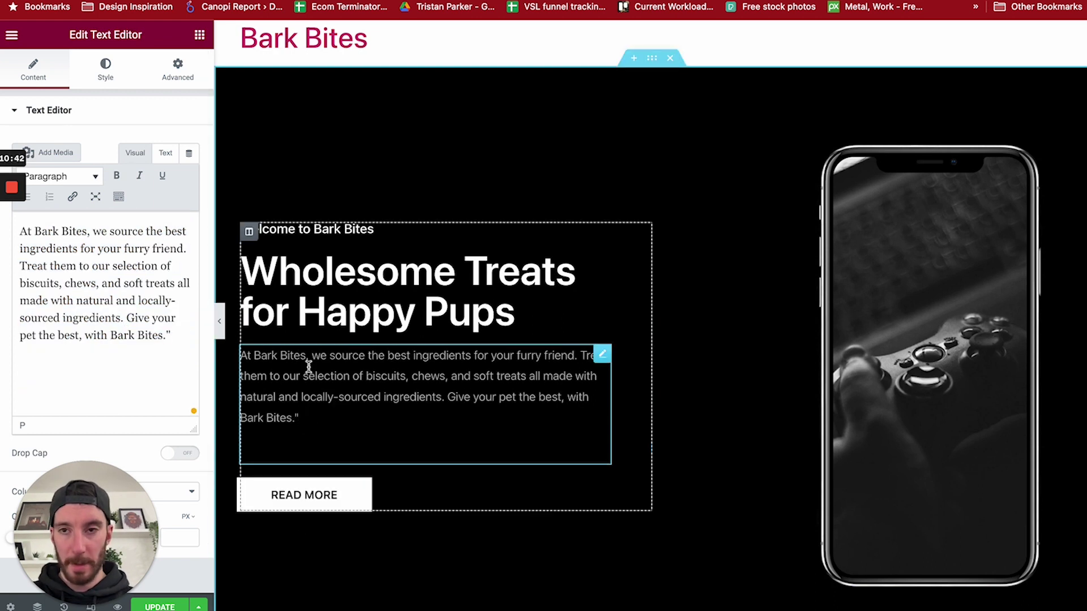
pyautogui.hotkey('ctrl', 'shift', 'Tab')
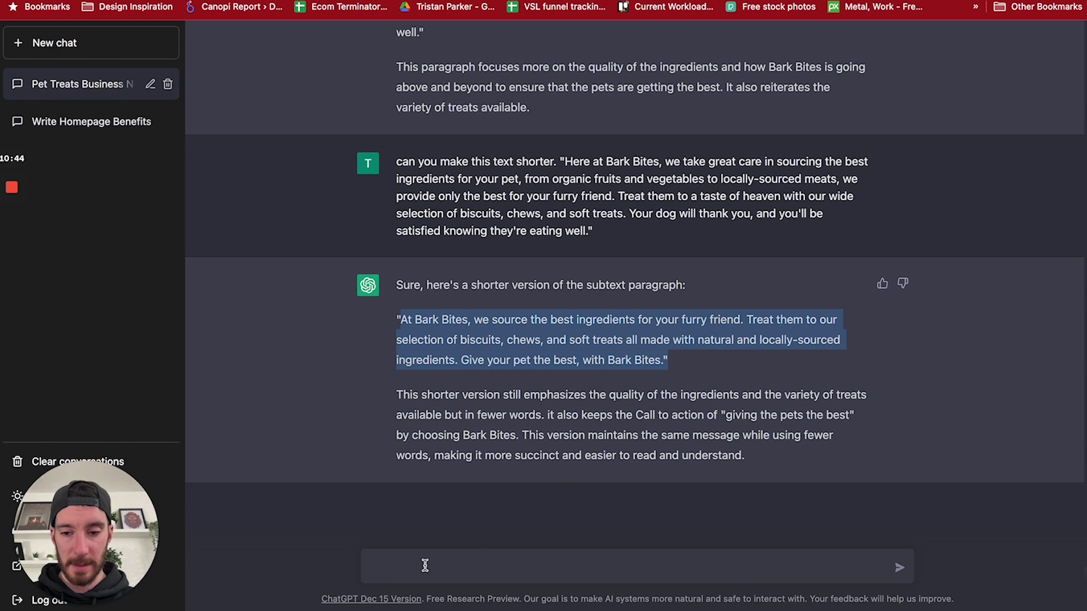
# Ask ChatGPT for a pet-website call-to-action label and select 'Find Your Pup's Favorite'.
pyautogui.click(425, 566)
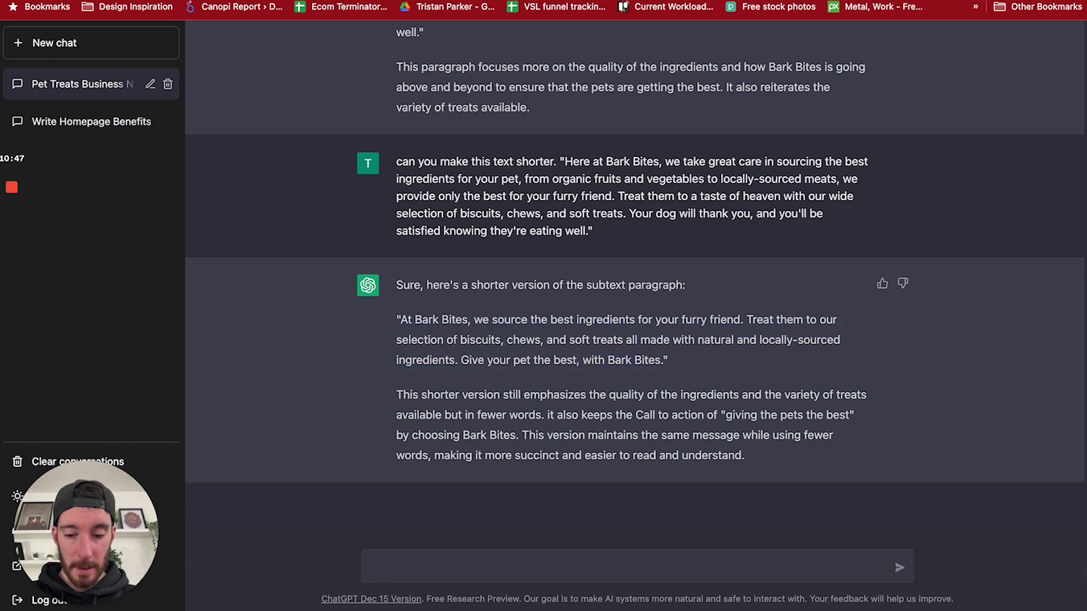
pyautogui.write('can you give ')
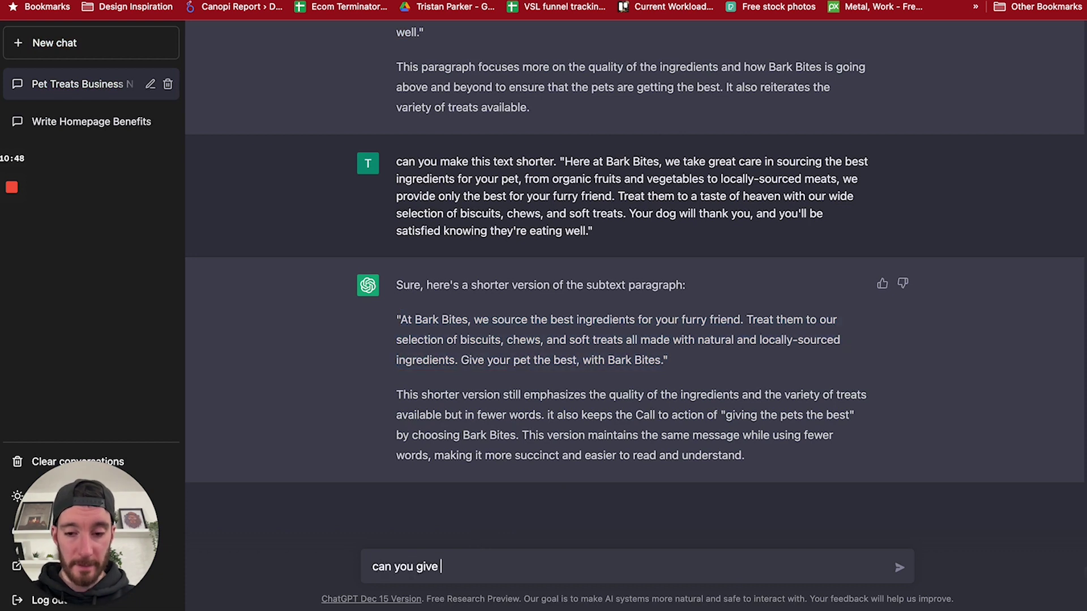
pyautogui.write('me a label for a ')
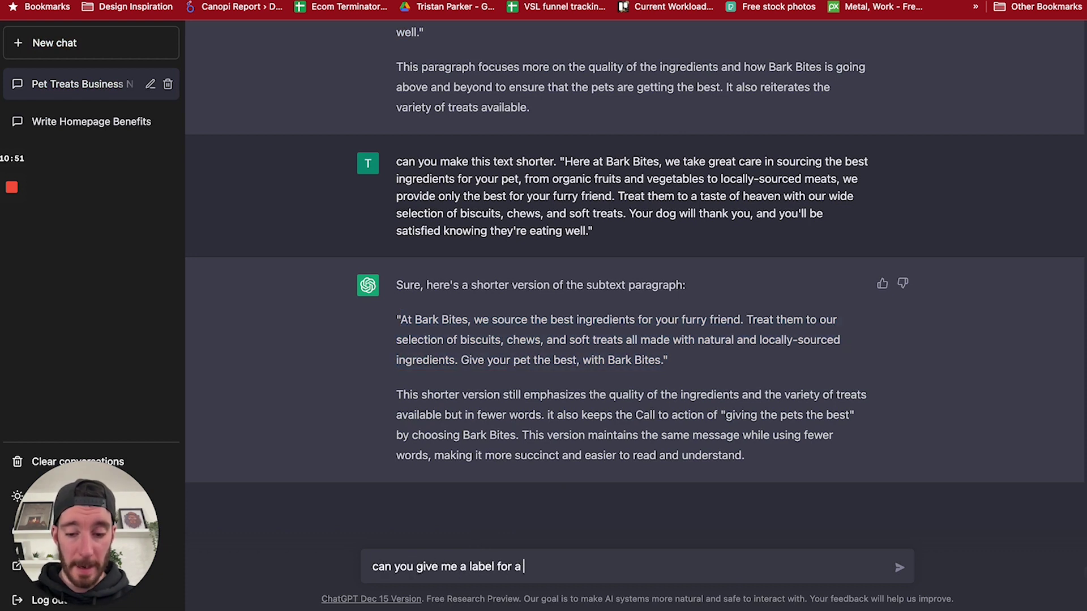
pyautogui.write('call to action b')
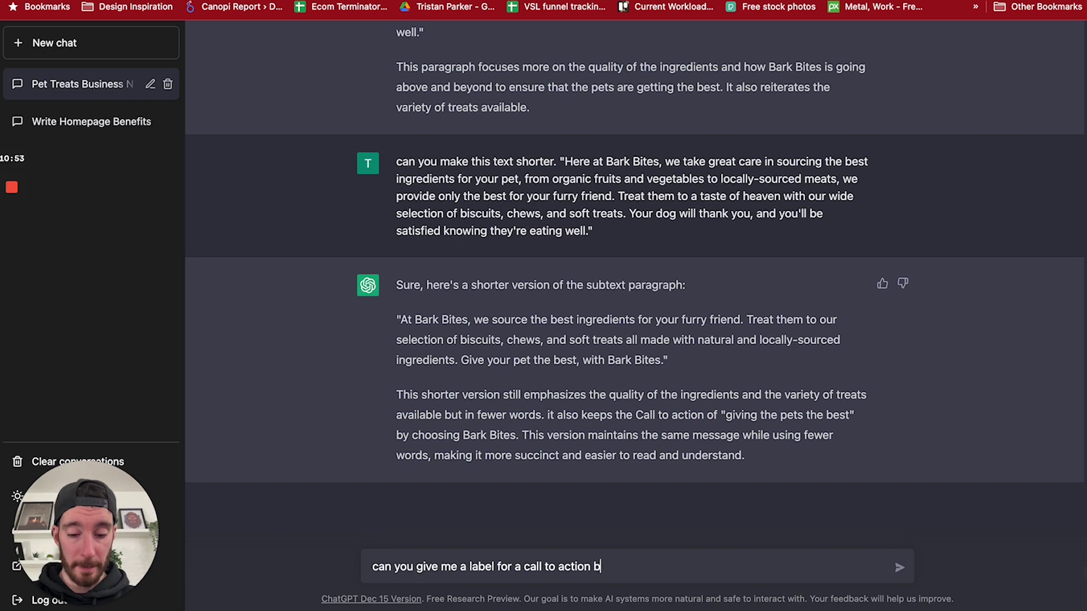
pyautogui.write('utton on out')
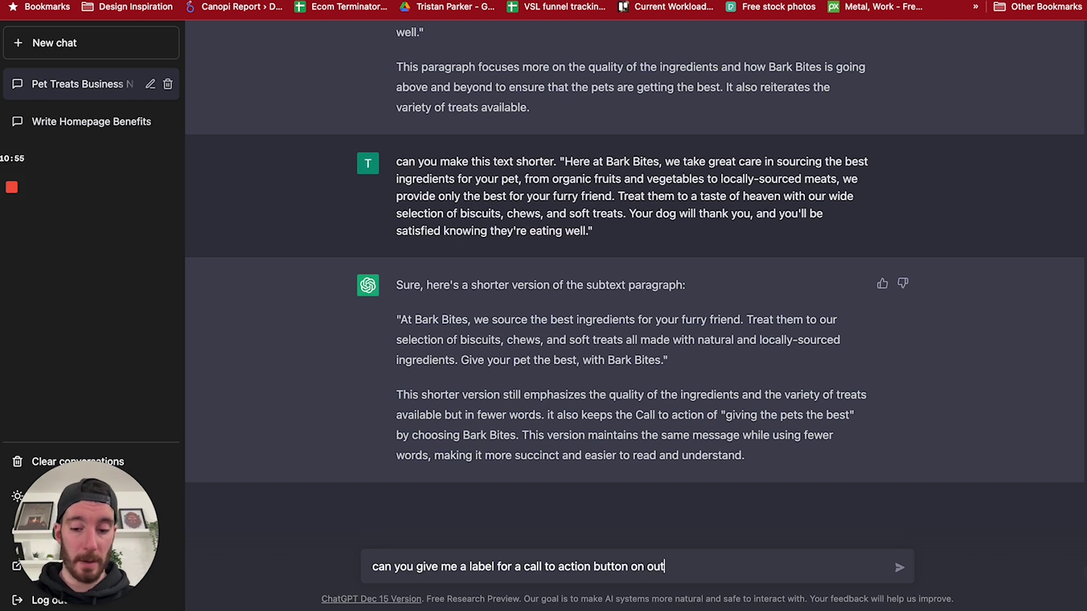
pyautogui.write('our pet website')
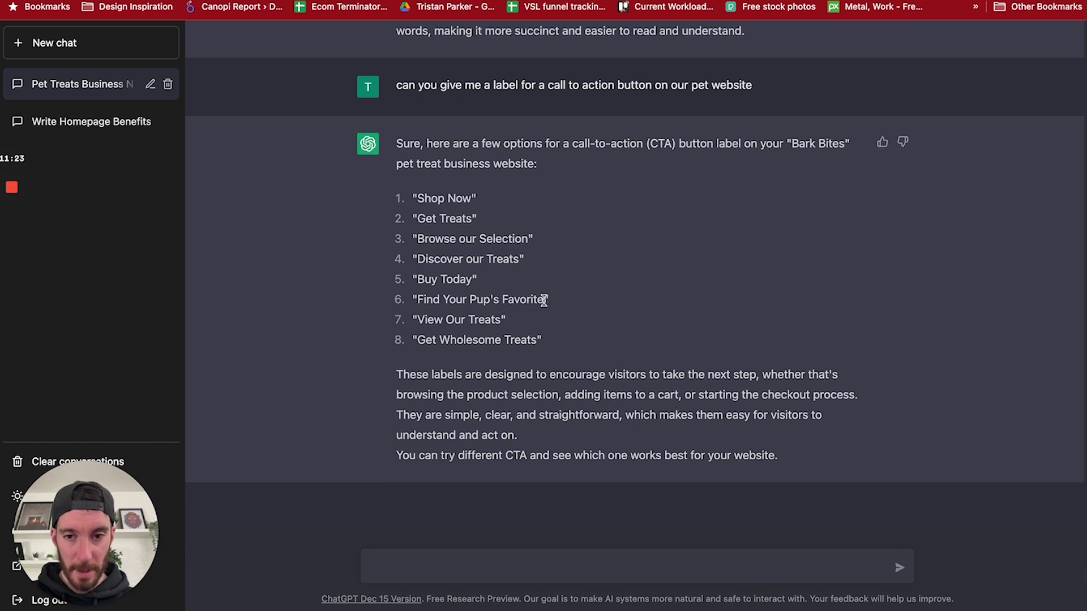
pyautogui.moveTo(544, 300); pyautogui.dragTo(419, 300)
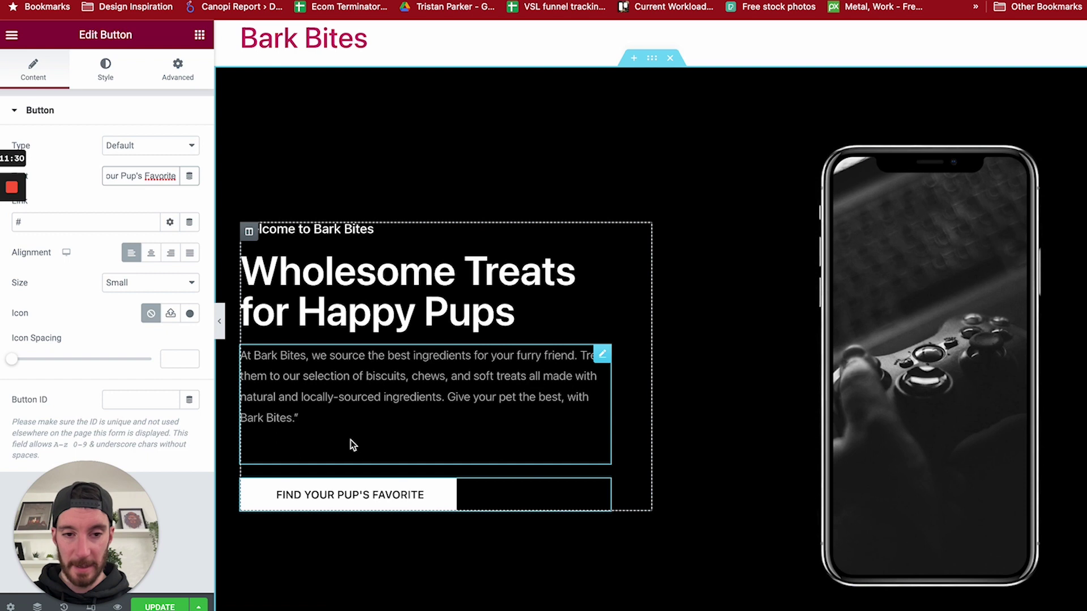
# Scroll the page and open the white Labrador image at full size.
pyautogui.scroll(-3, 488, 141)
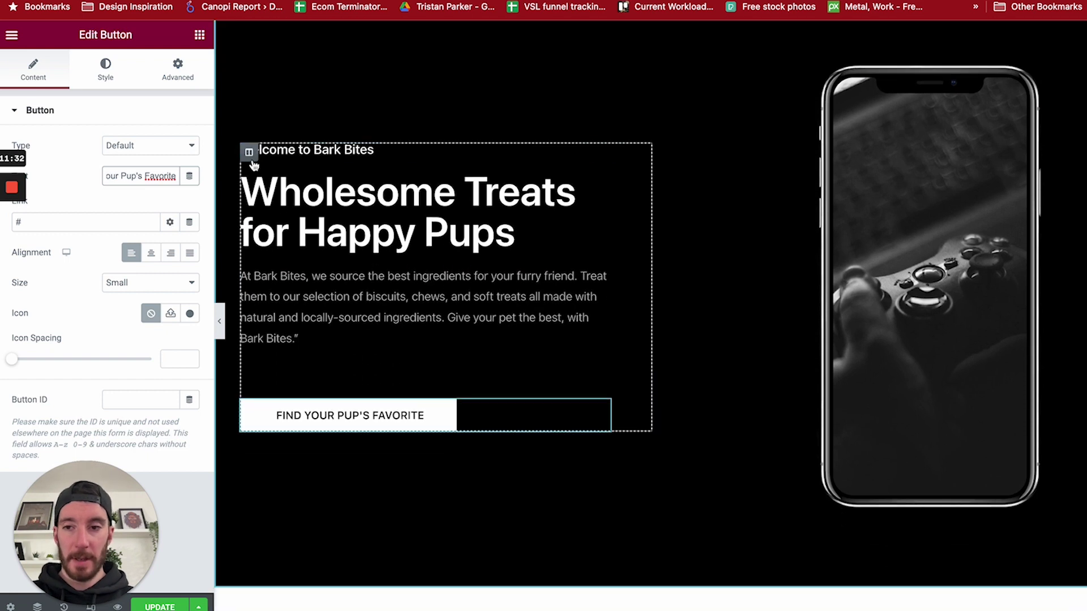
pyautogui.scroll(2, 396, 158)
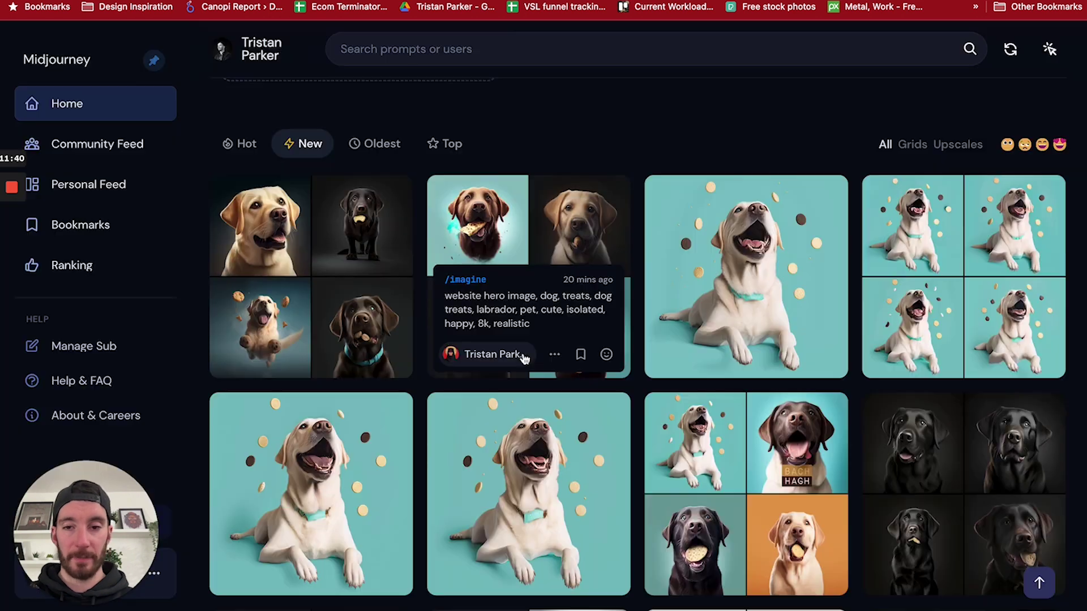
pyautogui.scroll(1, 522, 356)
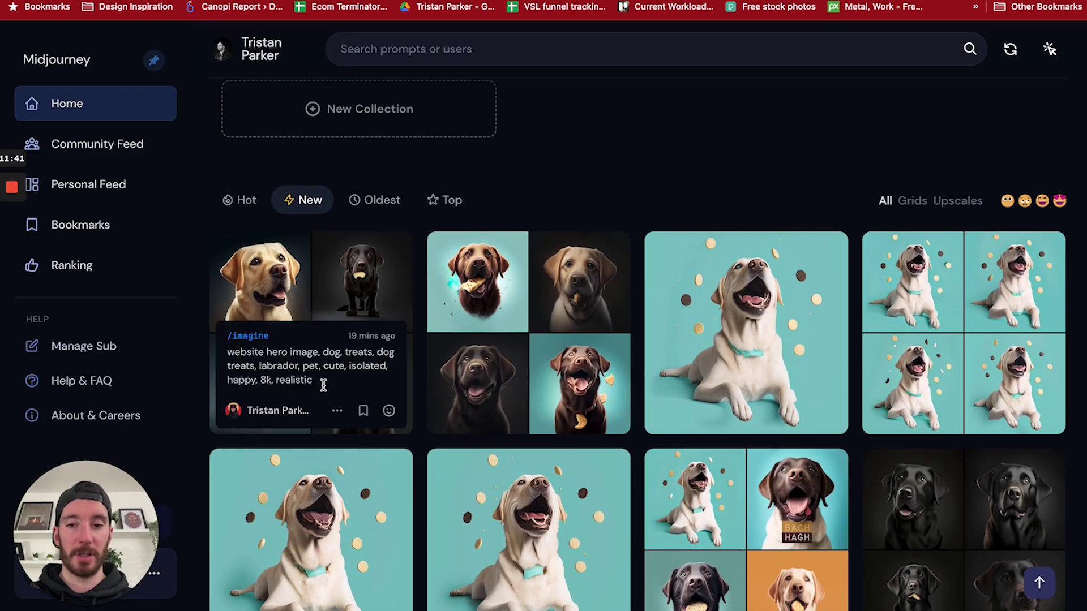
pyautogui.click(731, 286)
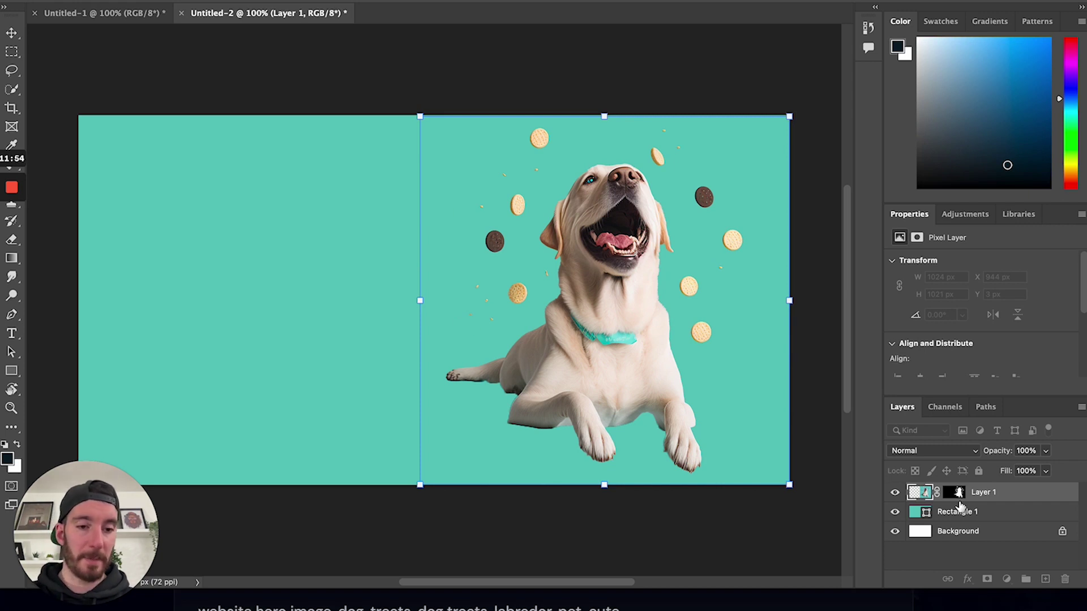
# Shift the Labrador to the right side of the teal Rectangle 1 banner.
pyautogui.moveTo(621, 295); pyautogui.dragTo(515, 302)
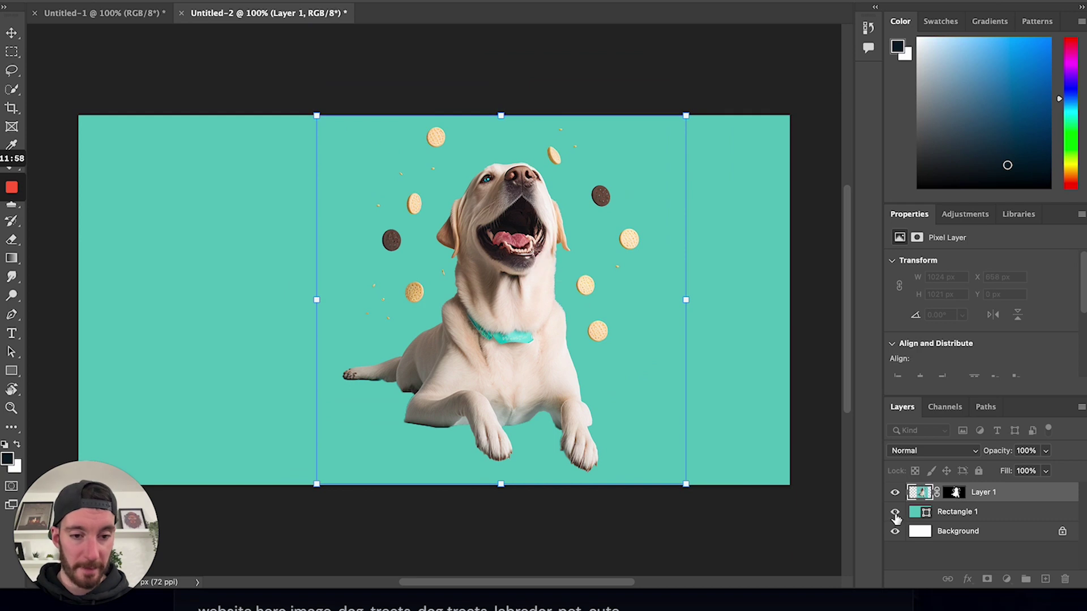
pyautogui.click(895, 512)
pyautogui.moveTo(535, 346); pyautogui.dragTo(586, 375)
pyautogui.click(896, 513)
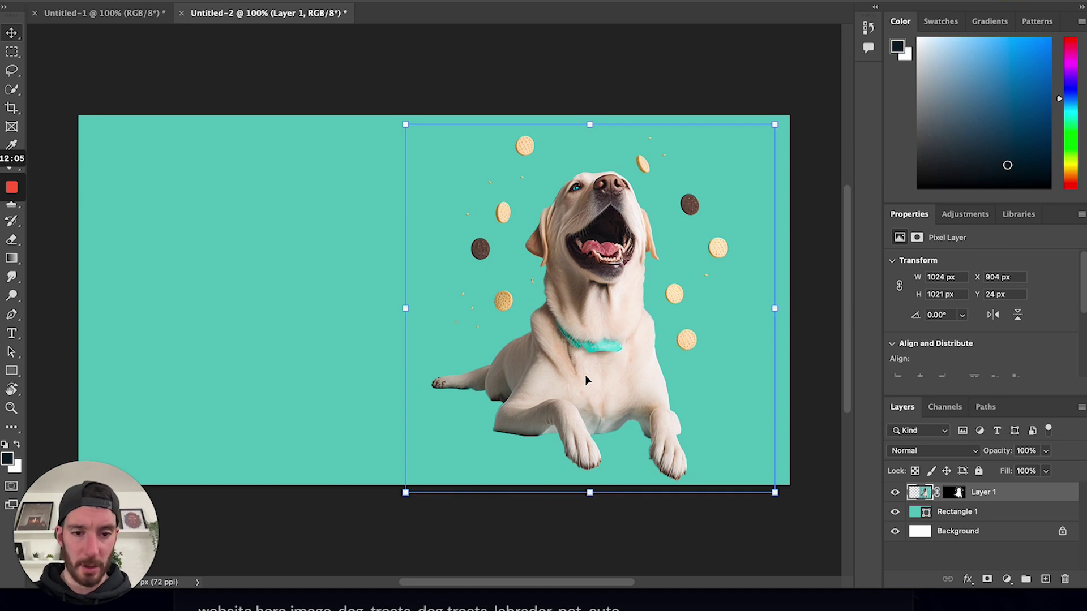
# Select the teal Rectangle 1 layer, view its fill colours, then return to ChatGPT.
pyautogui.click(230, 314)
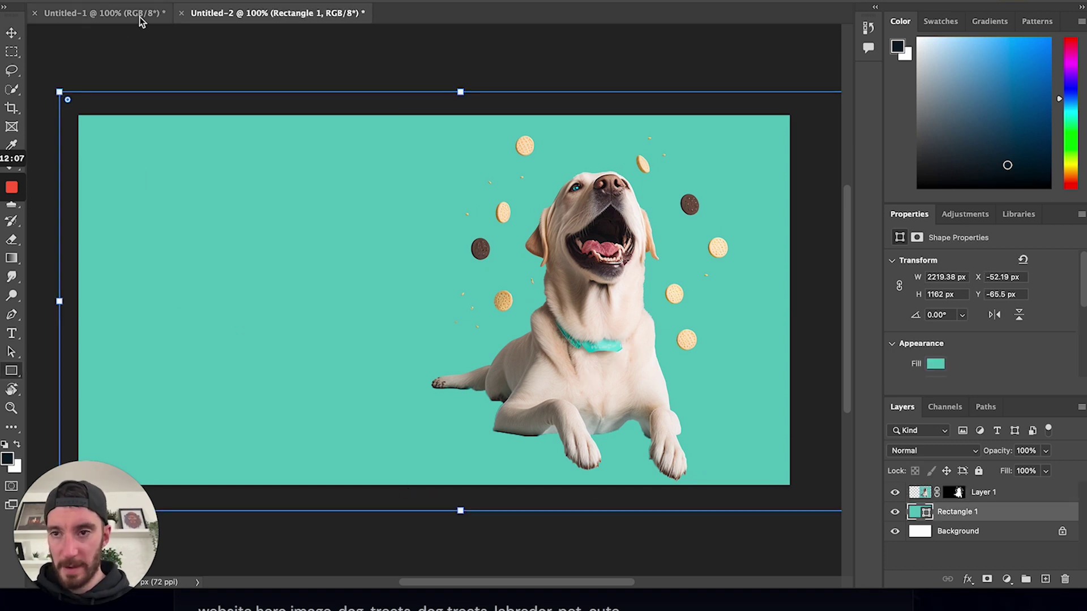
pyautogui.click(156, 1)
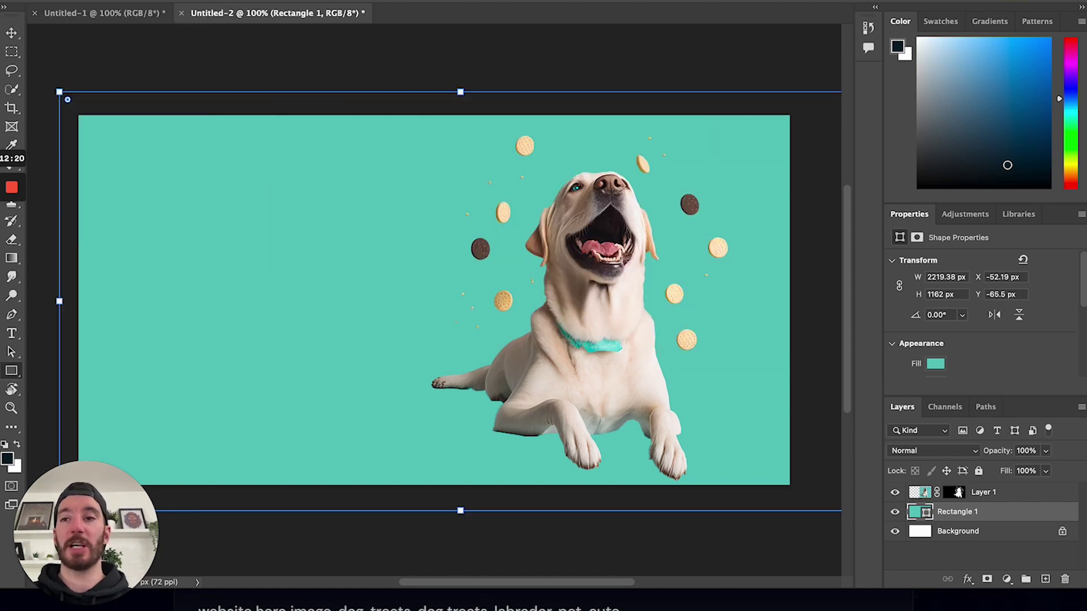
pyautogui.press('super+Tab')
pyautogui.click(580, 323)
# Find the earlier colour-scheme replies and select the list of eight earthy-tone hex codes.
pyautogui.scroll(15, 580, 323)
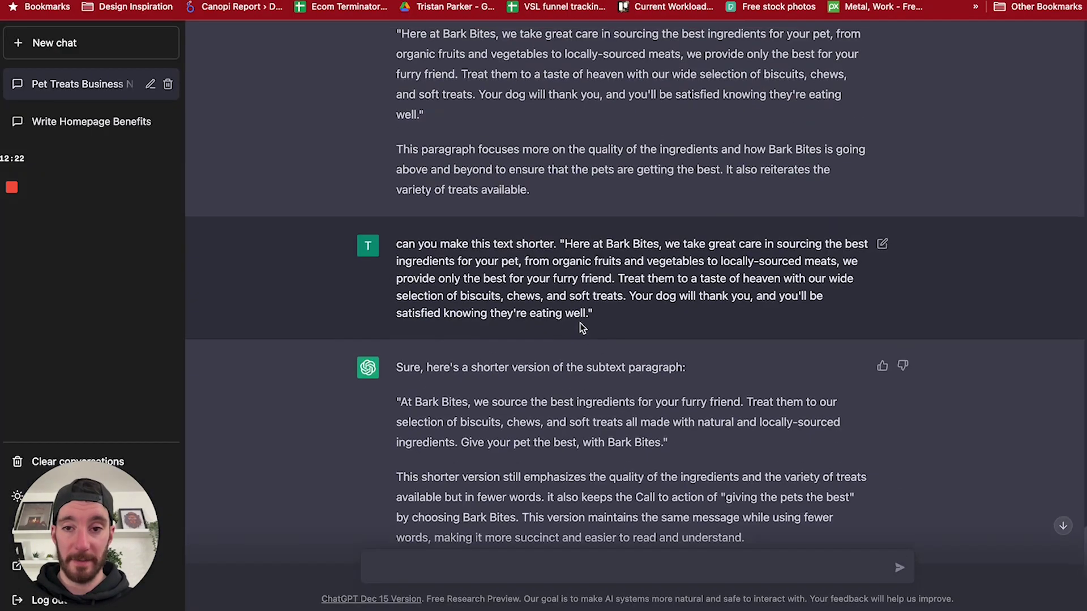
pyautogui.scroll(15, 580, 322)
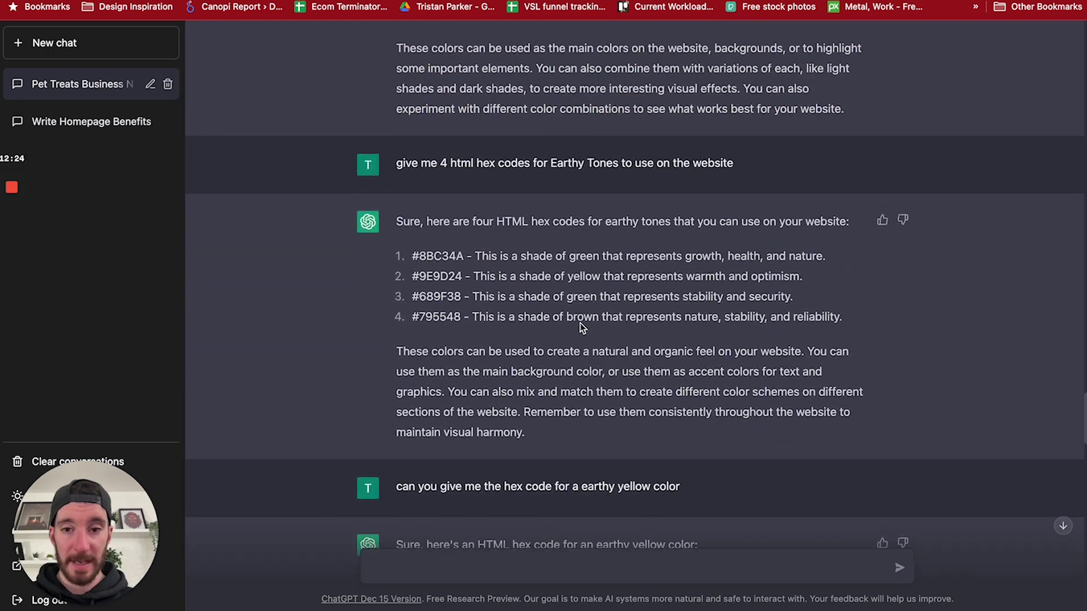
pyautogui.scroll(3, 534, 291)
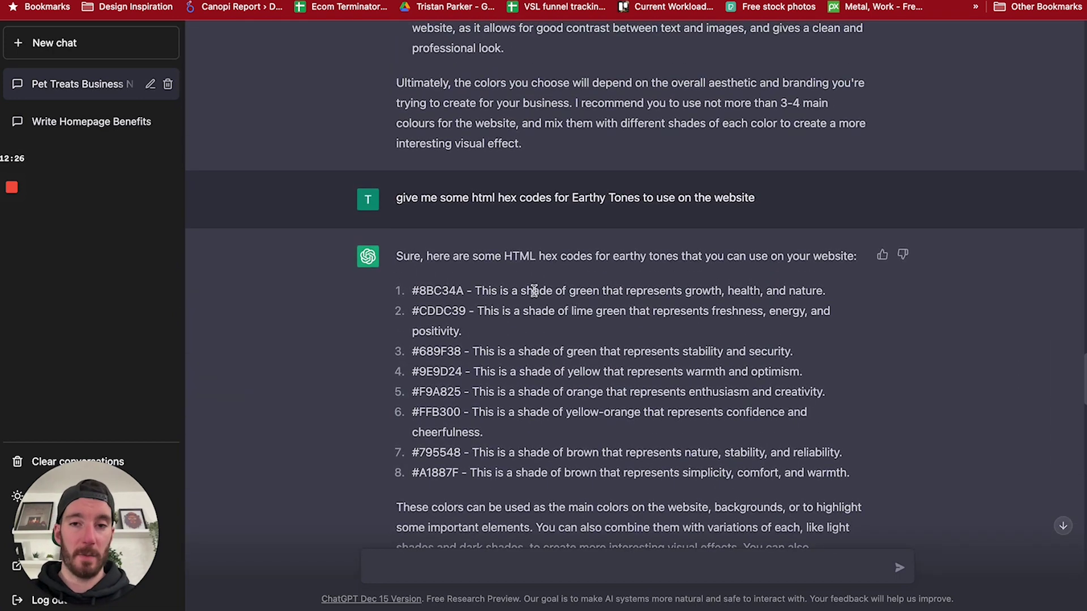
pyautogui.scroll(12, 433, 211)
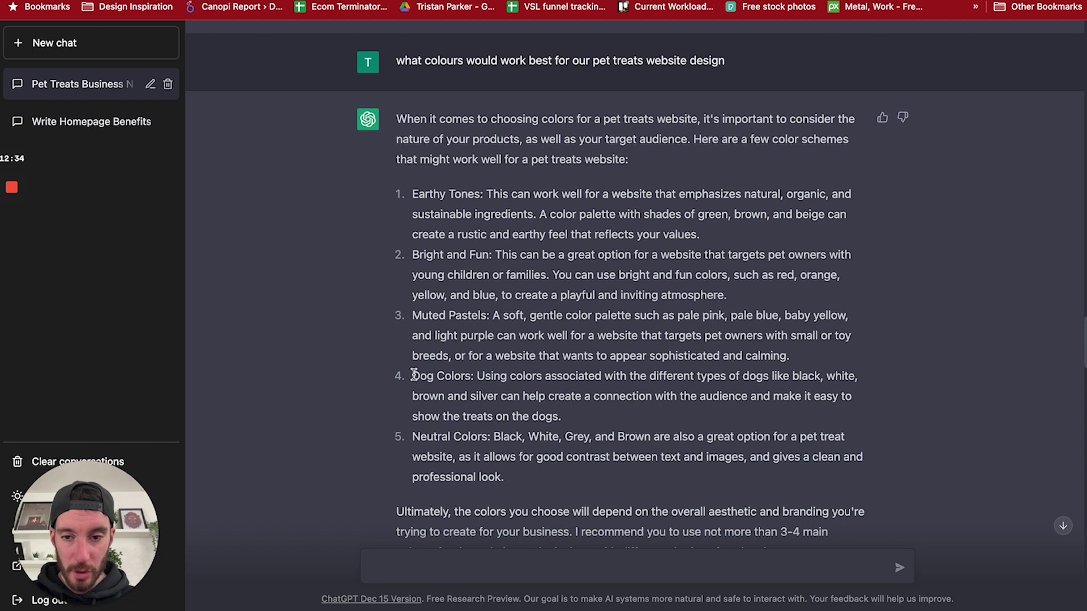
pyautogui.moveTo(414, 375); pyautogui.dragTo(468, 373)
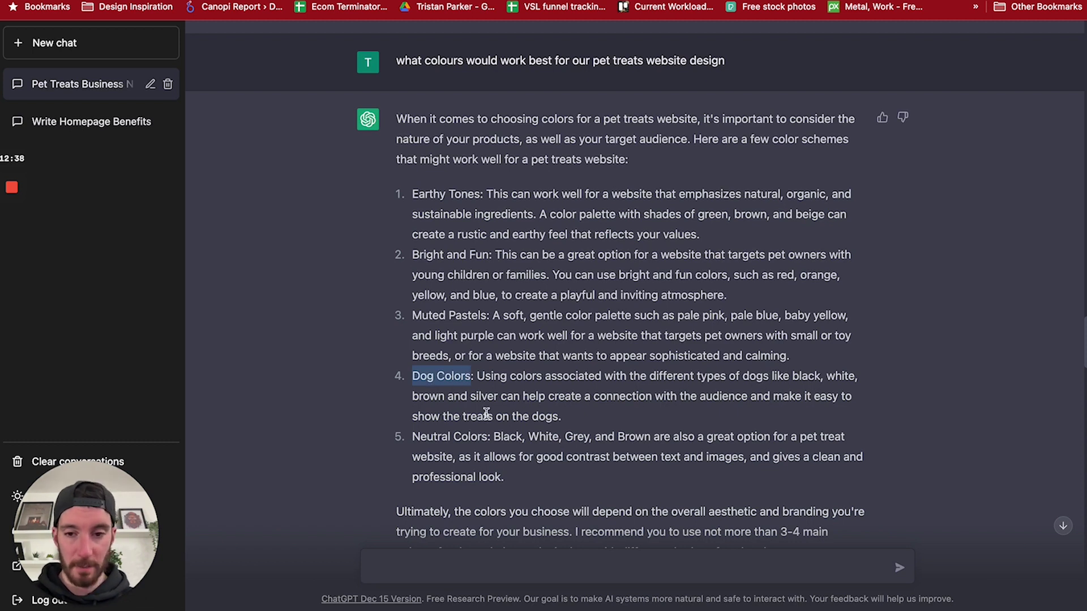
pyautogui.moveTo(410, 436); pyautogui.dragTo(484, 435)
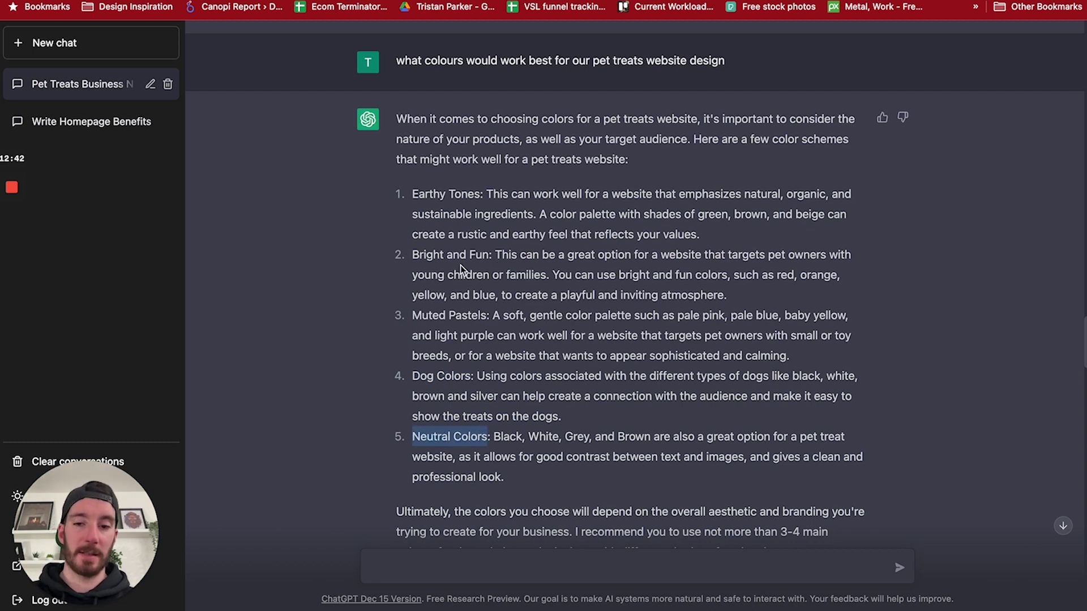
pyautogui.scroll(-5, 461, 265)
pyautogui.scroll(-2, 460, 265)
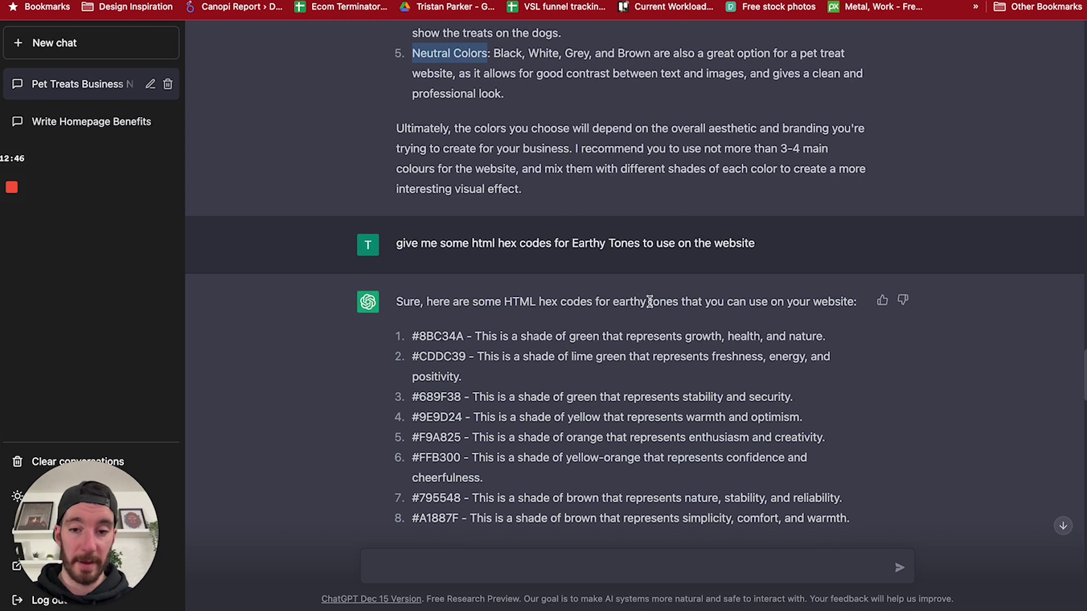
pyautogui.scroll(-3, 634, 300)
pyautogui.moveTo(422, 176); pyautogui.dragTo(492, 357)
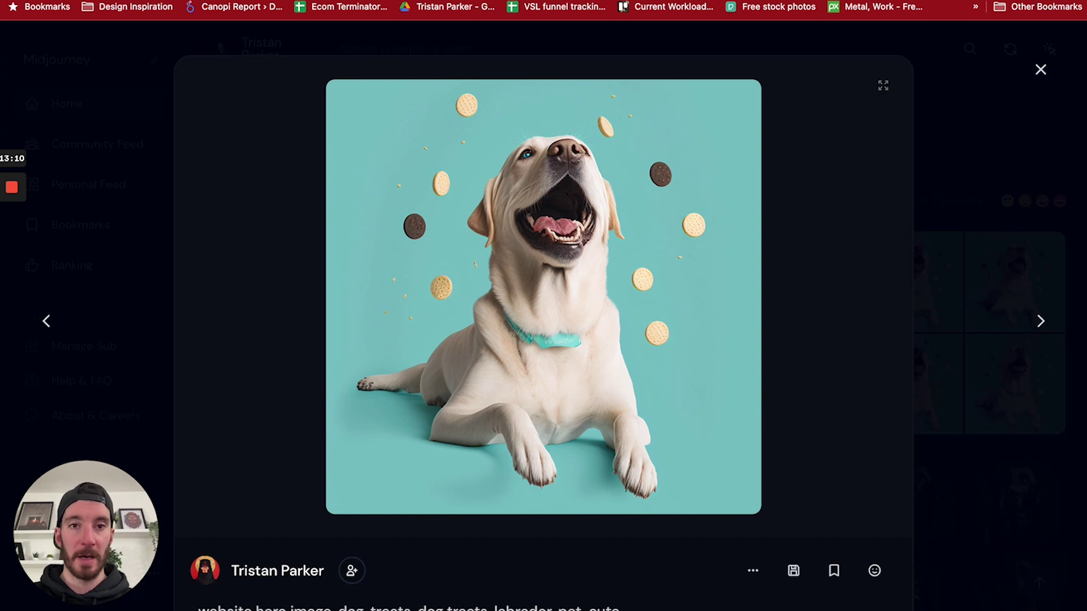
# Set the hero section's background colour to the copied teal hex value.
pyautogui.hotkey('ctrl', 'Tab')
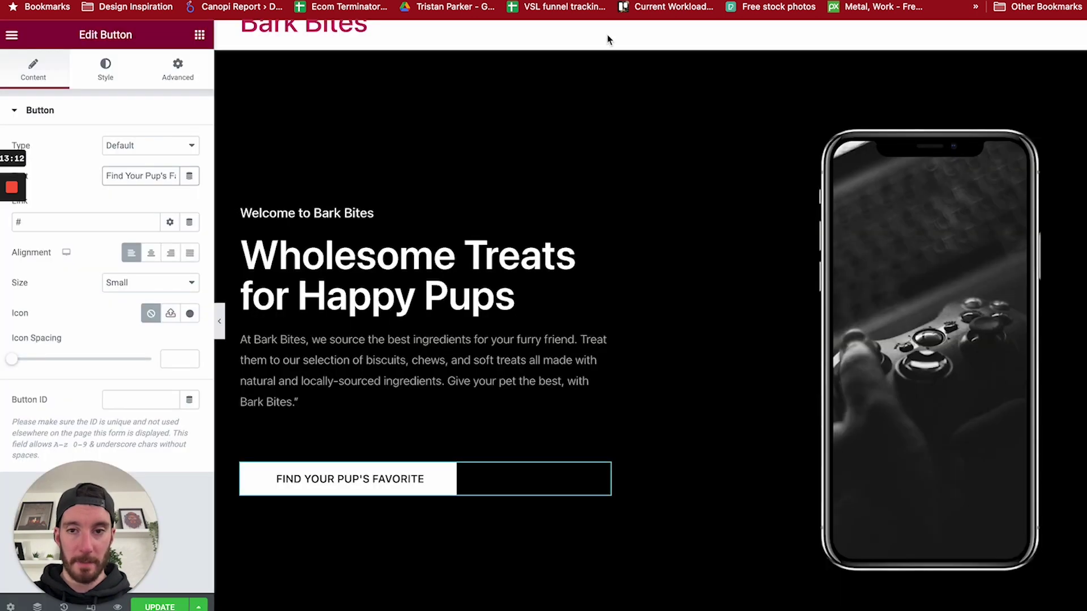
pyautogui.scroll(1, 645, 51)
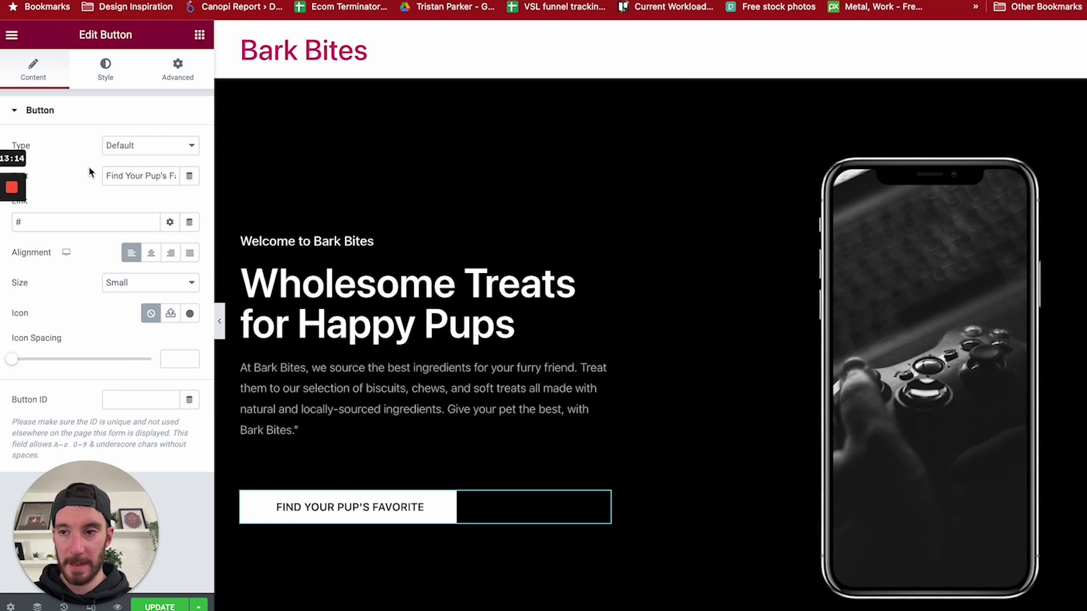
pyautogui.click(652, 70)
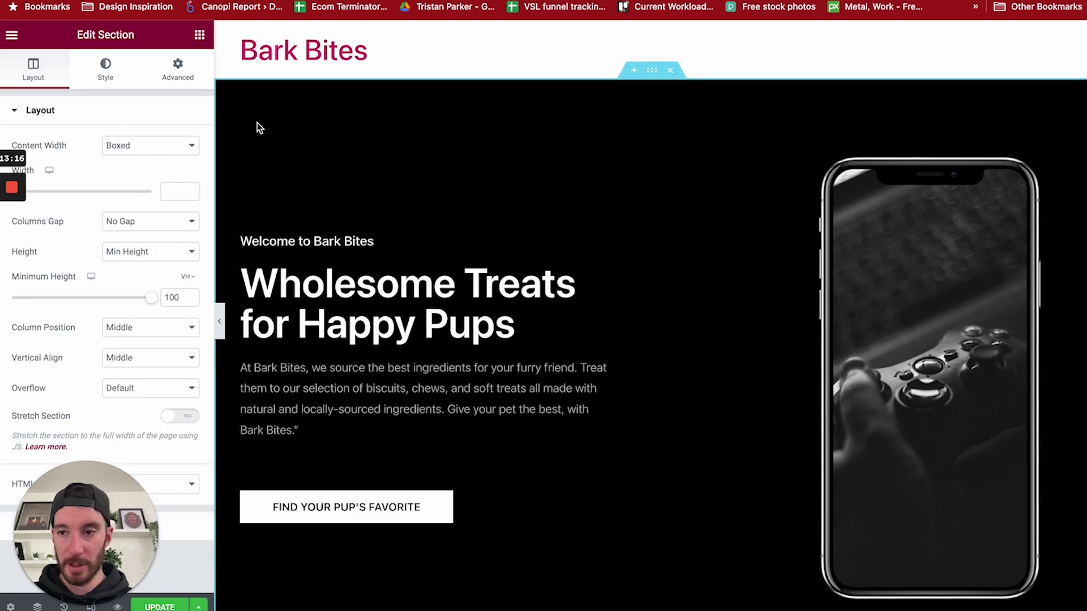
pyautogui.click(106, 68)
pyautogui.click(190, 207)
pyautogui.hotkey('ctrl', 'v')
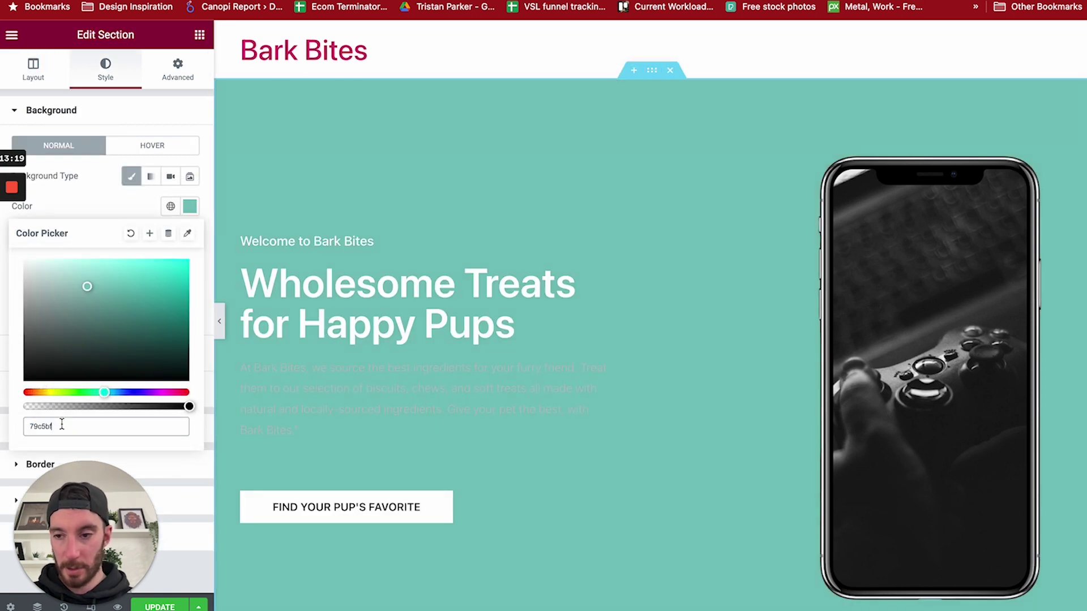
pyautogui.click(100, 188)
# Make the hero paragraph text colour white (#FFFFFF).
pyautogui.click(294, 382)
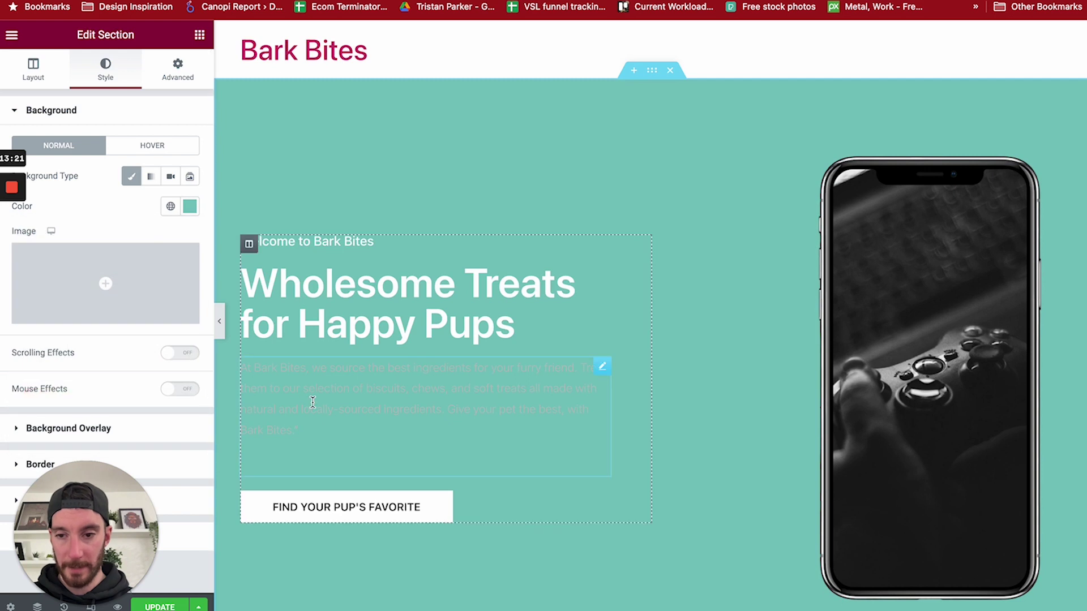
pyautogui.click(108, 74)
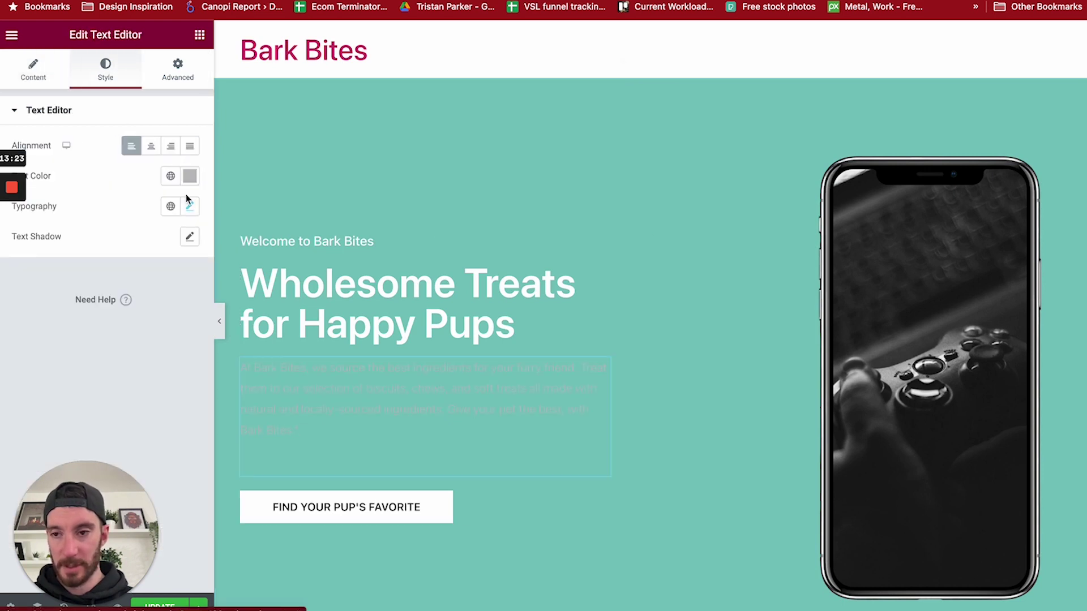
pyautogui.click(189, 175)
pyautogui.write('#E7CBCB')
pyautogui.moveTo(27, 232); pyautogui.dragTo(100, 175)
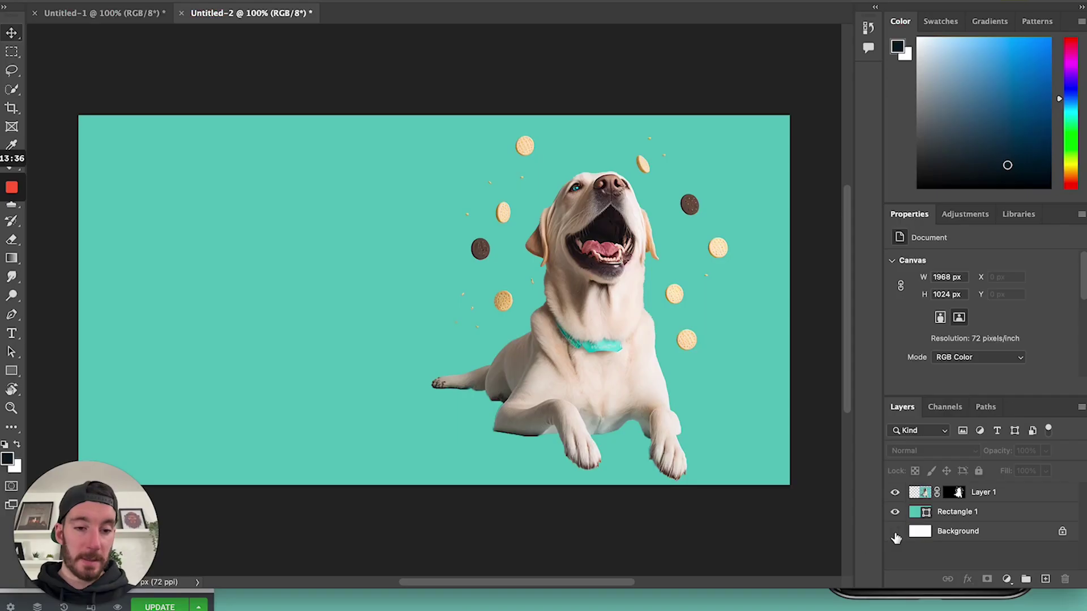
# Hide Rectangle 1, crop the dog image to 878 × 1024 px, and open Save for Web.
pyautogui.click(895, 512)
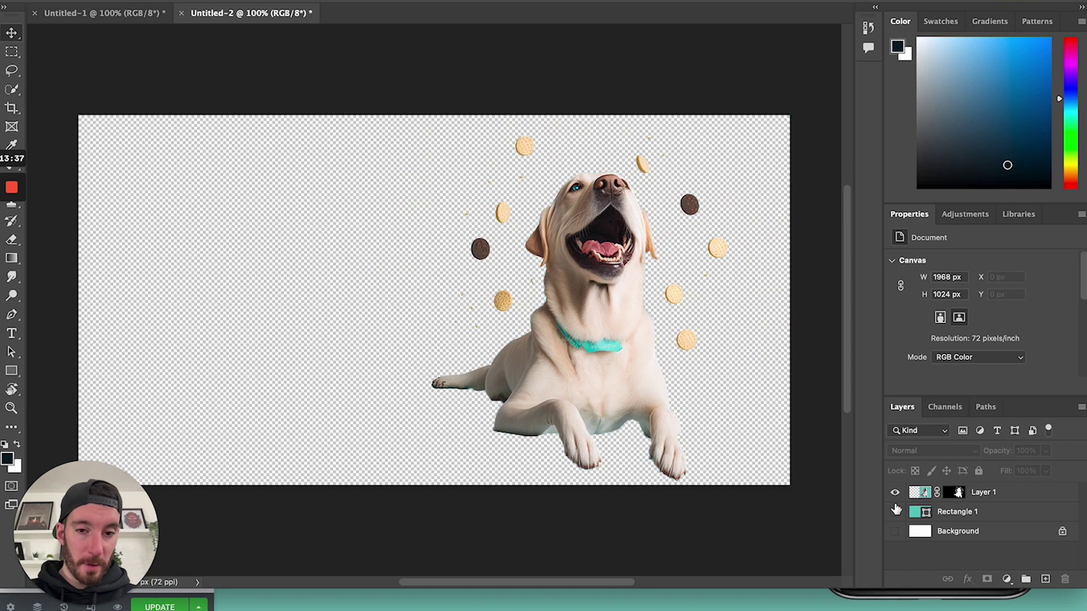
pyautogui.press('c')
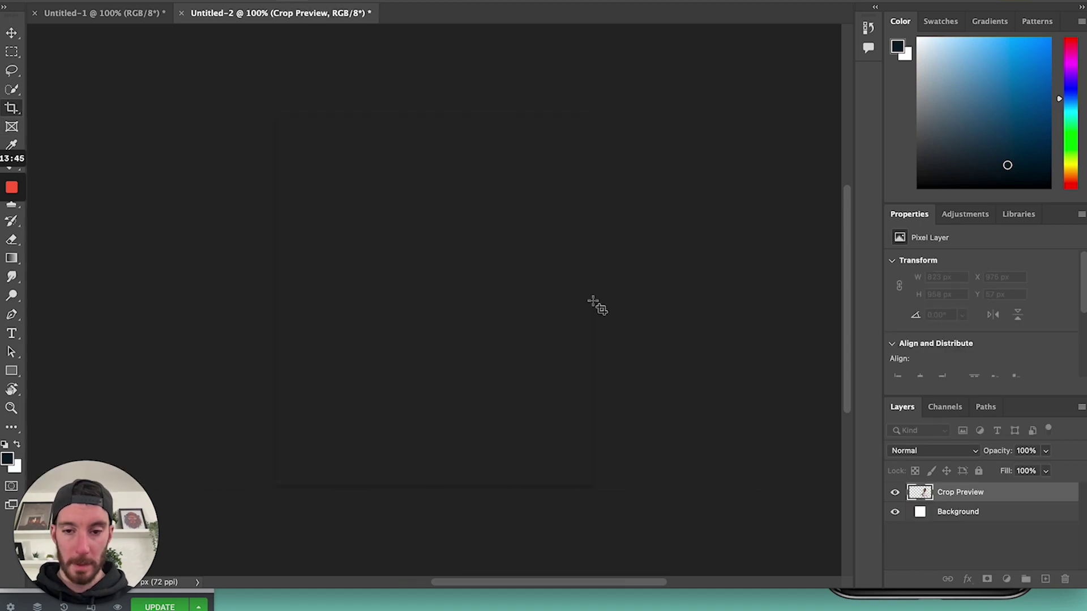
pyautogui.press('Return')
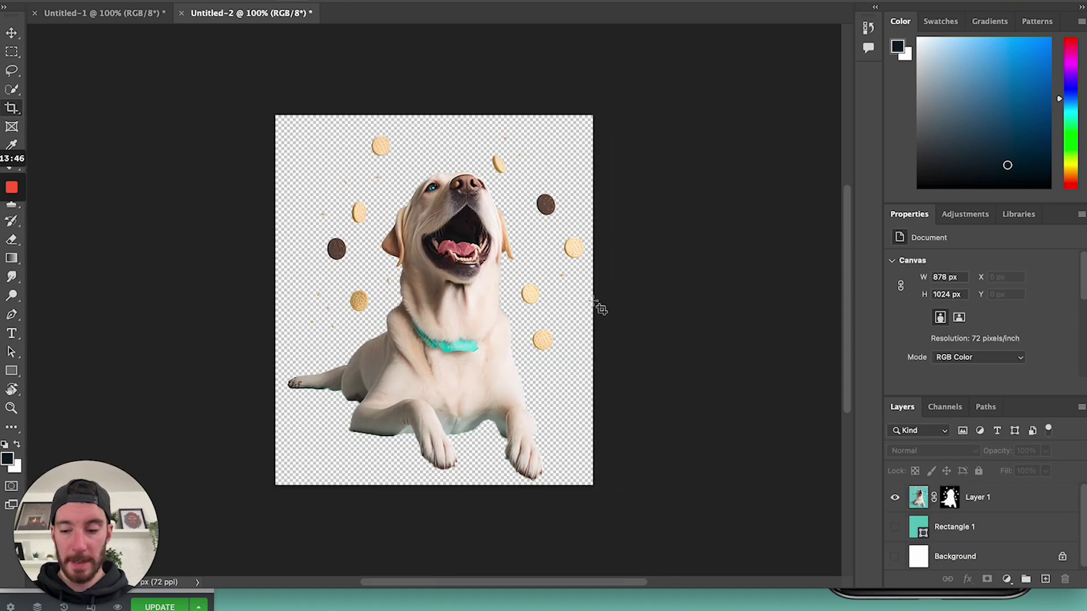
pyautogui.press('super+alt+shift+s')
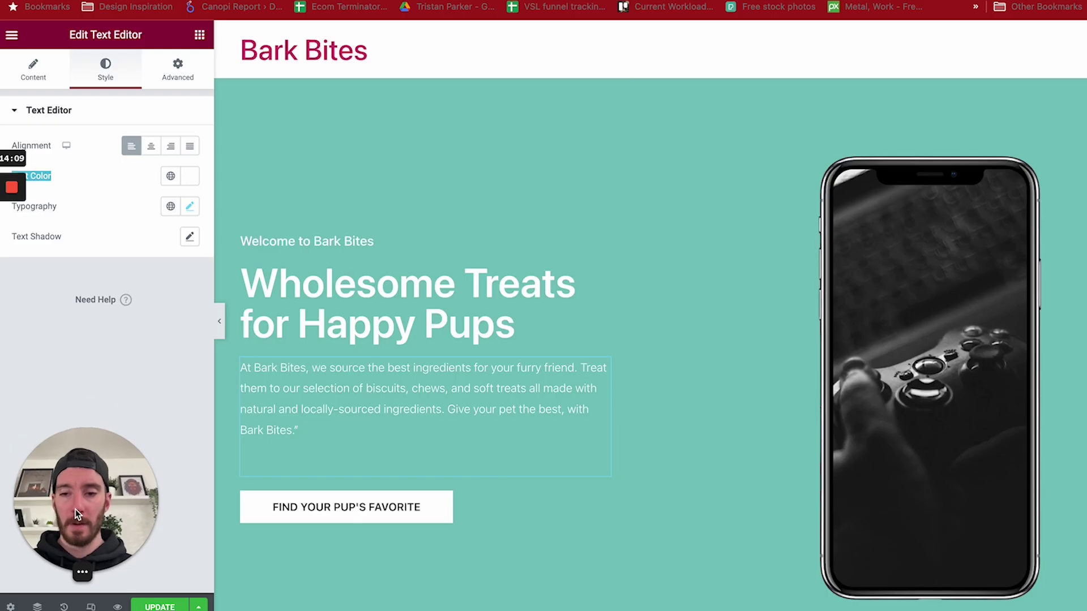
# Replace the hero's phone image with the cut-out Labrador-and-treats image.
pyautogui.click(875, 280)
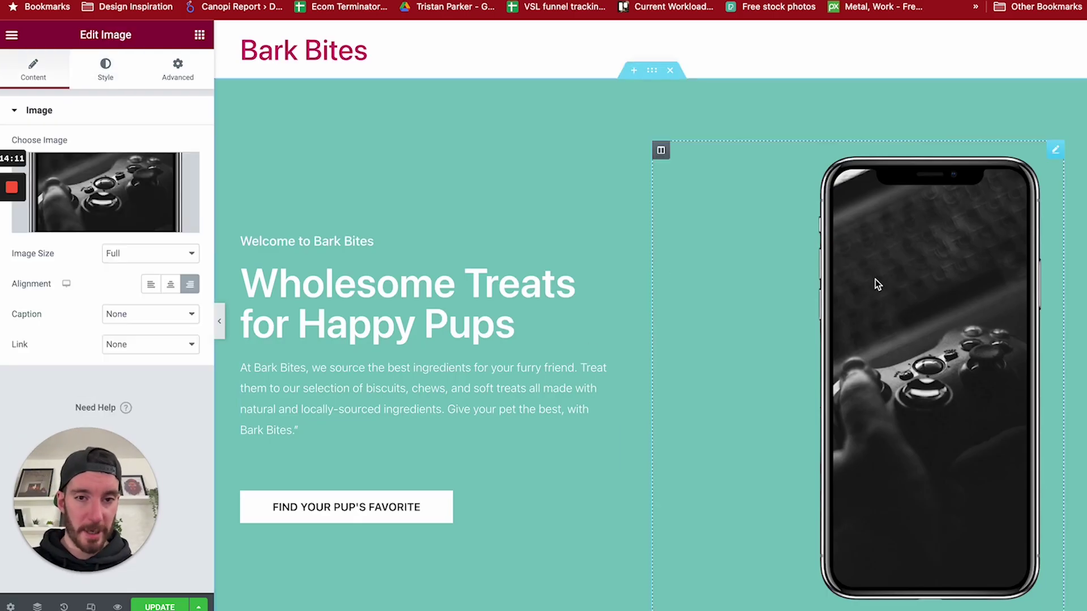
pyautogui.moveTo(103, 189)
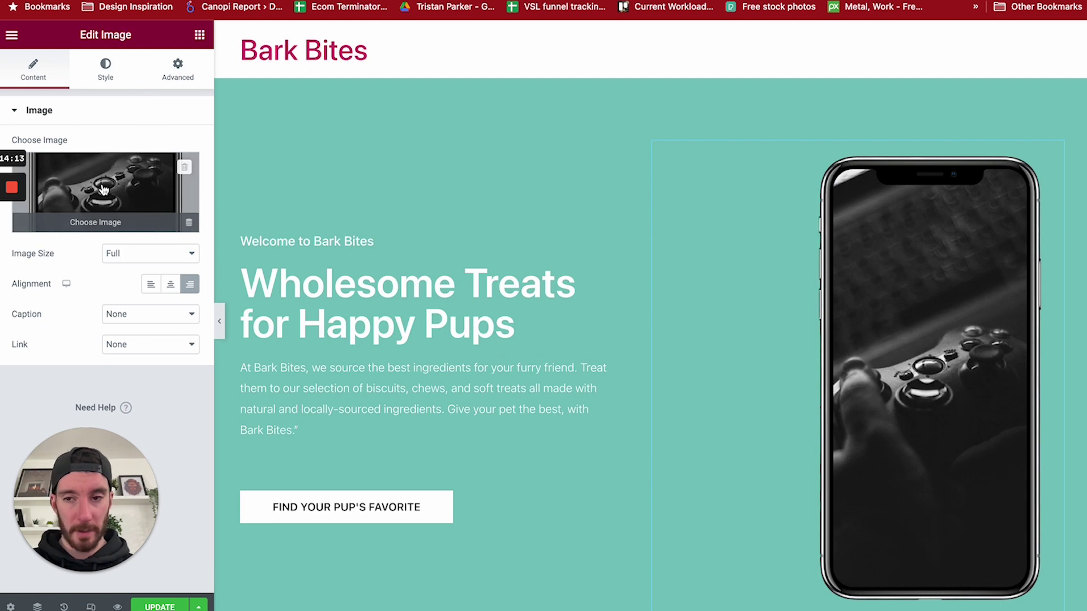
pyautogui.click(103, 190)
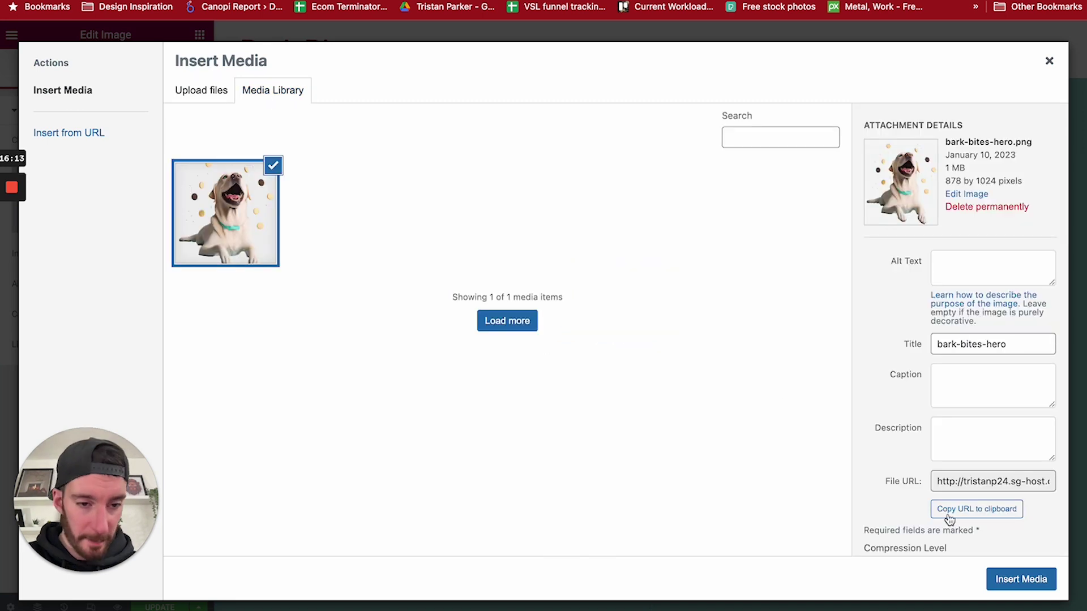
pyautogui.click(1016, 579)
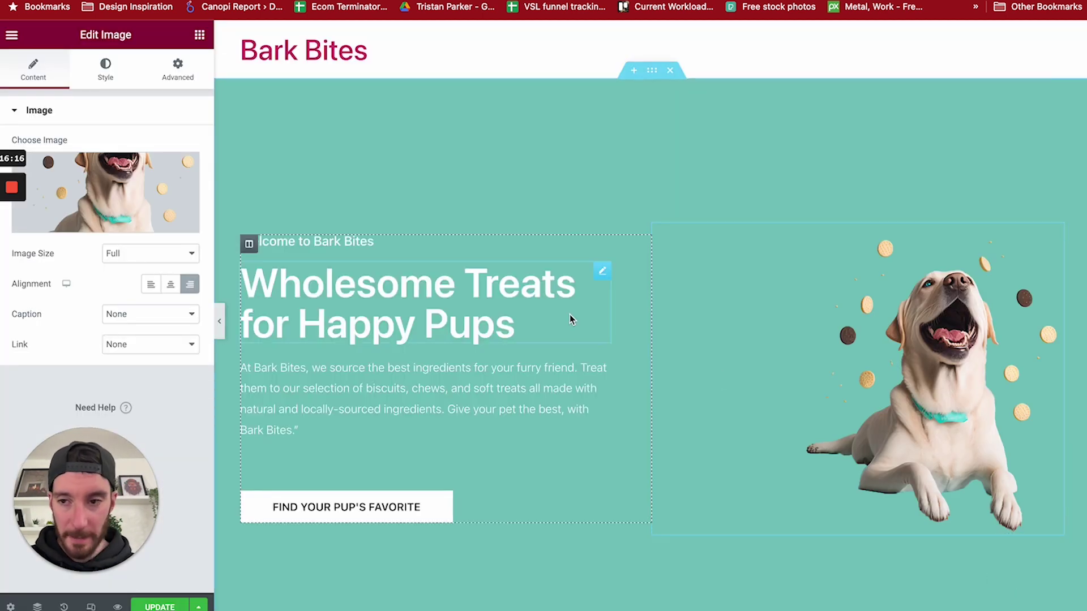
# Review the new teal hero and the empty section below, then open the template library.
pyautogui.click(105, 70)
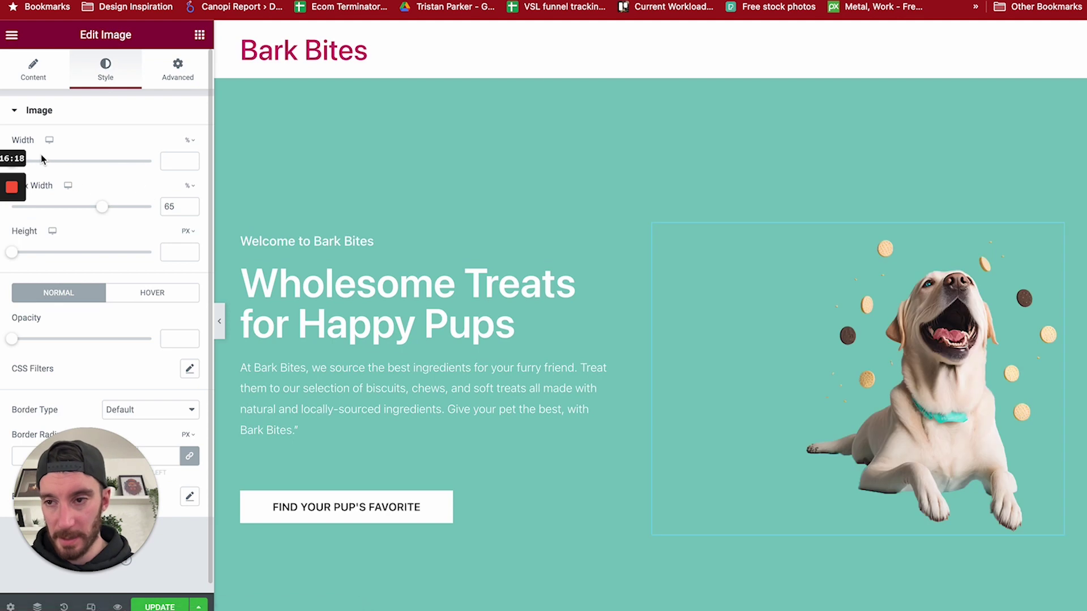
pyautogui.moveTo(15, 190)
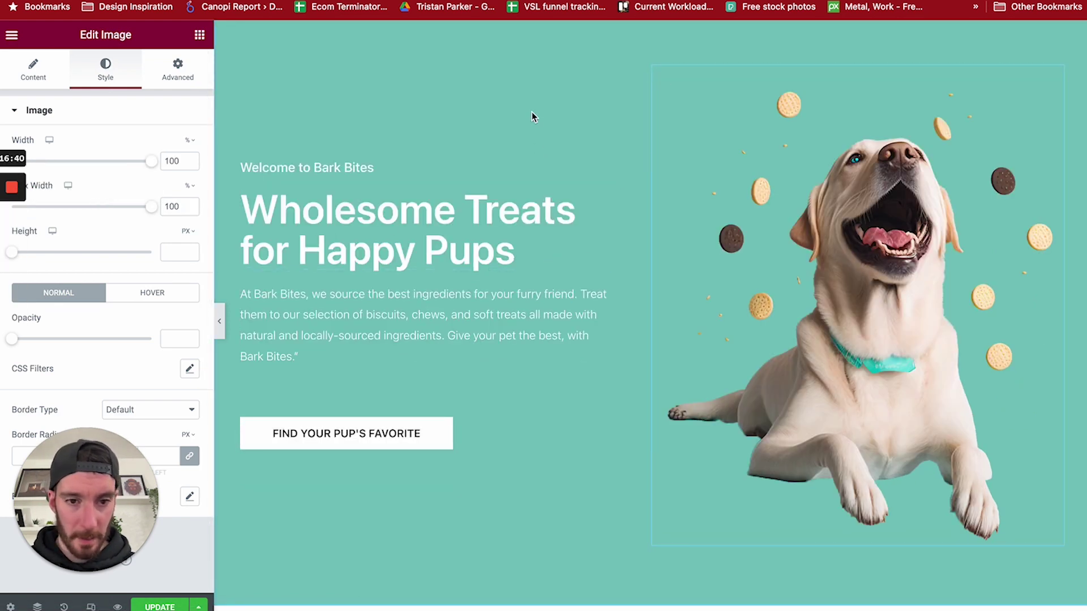
pyautogui.scroll(2, 532, 113)
pyautogui.scroll(-1, 532, 117)
pyautogui.scroll(1, 532, 117)
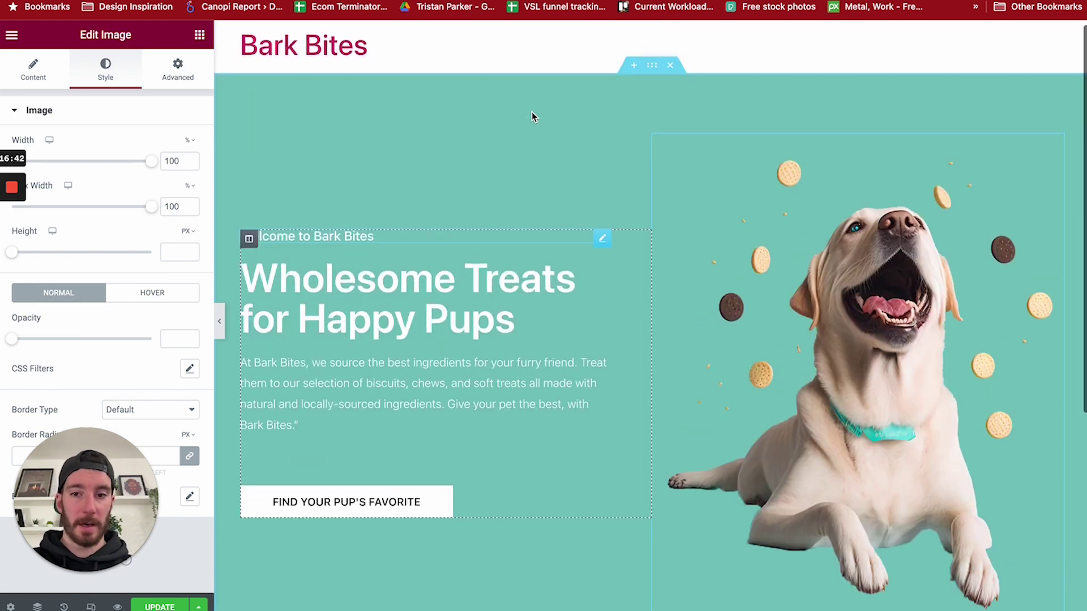
pyautogui.scroll(-4, 503, 142)
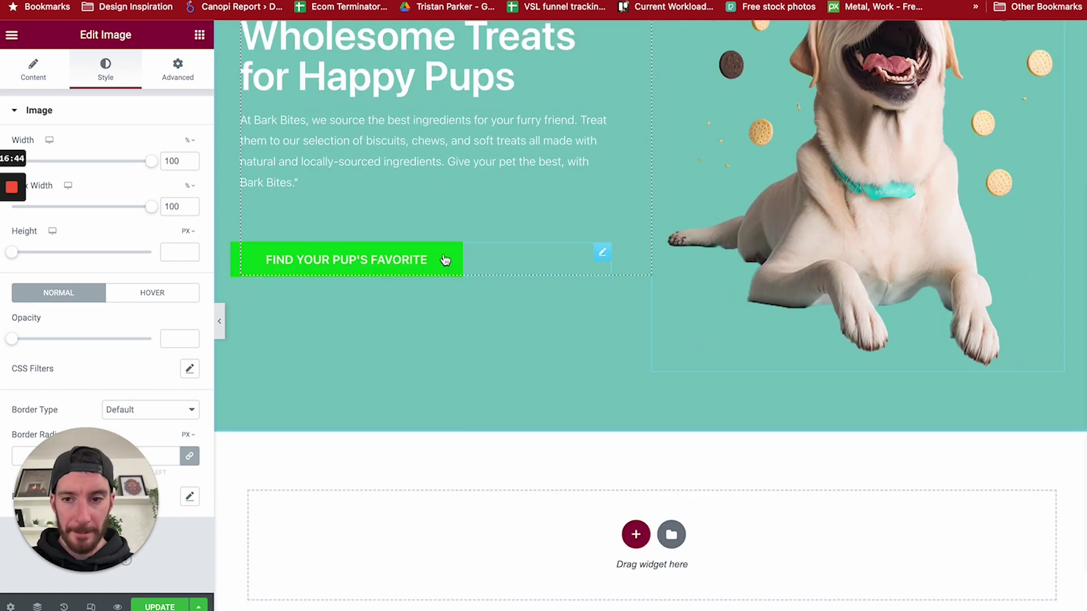
pyautogui.scroll(2, 557, 374)
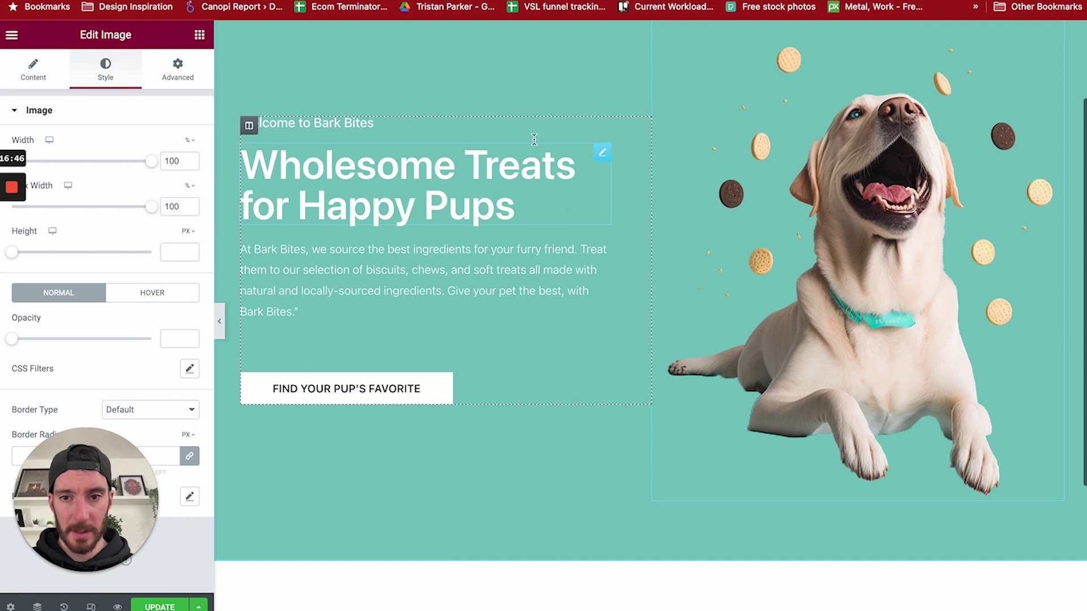
pyautogui.scroll(1, 504, 148)
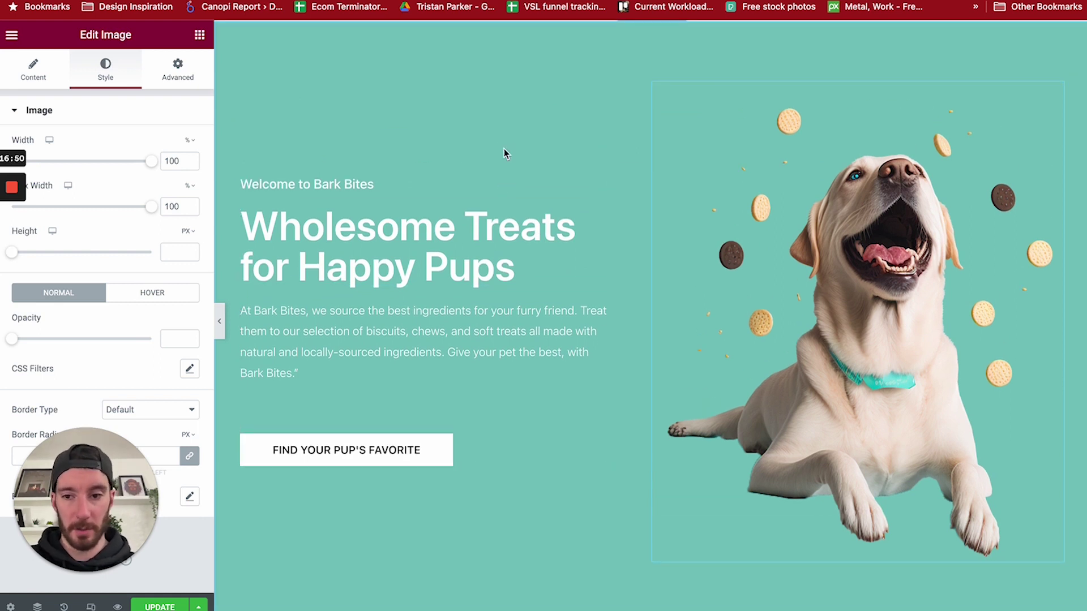
pyautogui.scroll(-4, 504, 148)
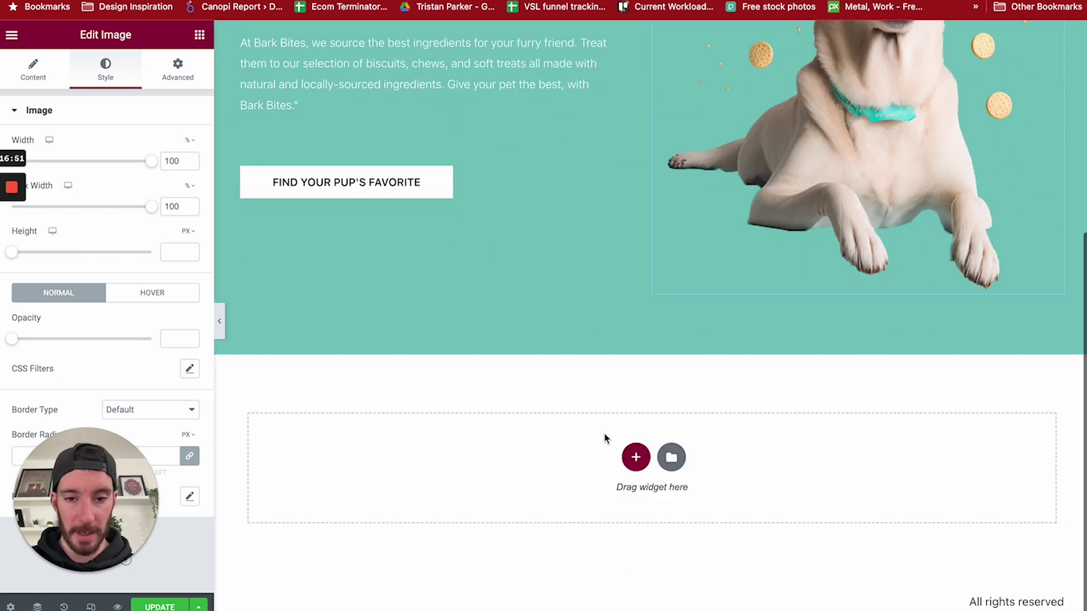
pyautogui.click(671, 458)
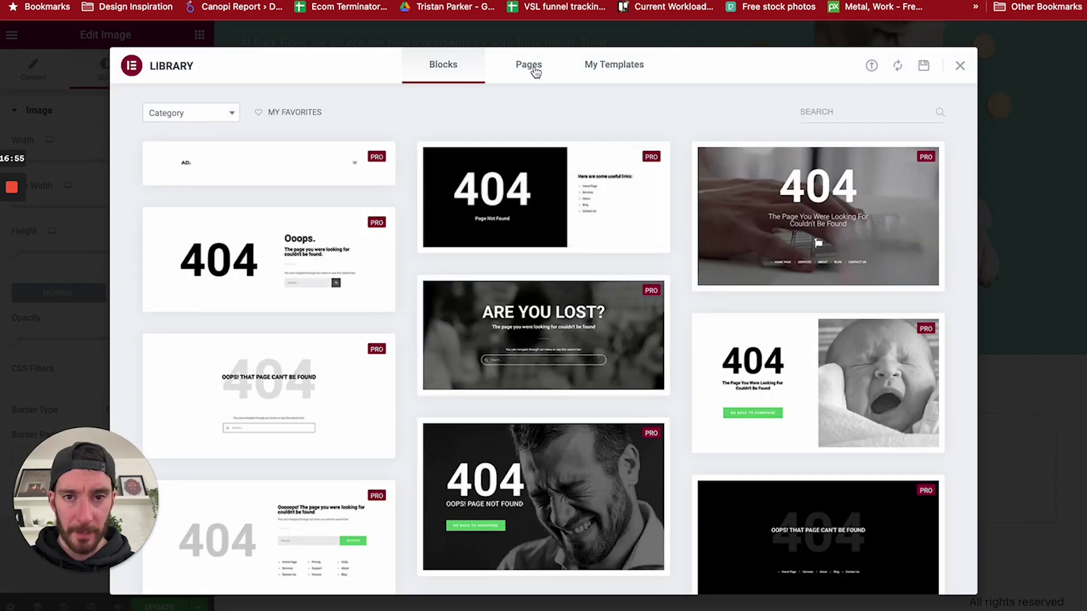
# Filter the block library to Features and insert the 'Features to start' block below the hero.
pyautogui.click(189, 113)
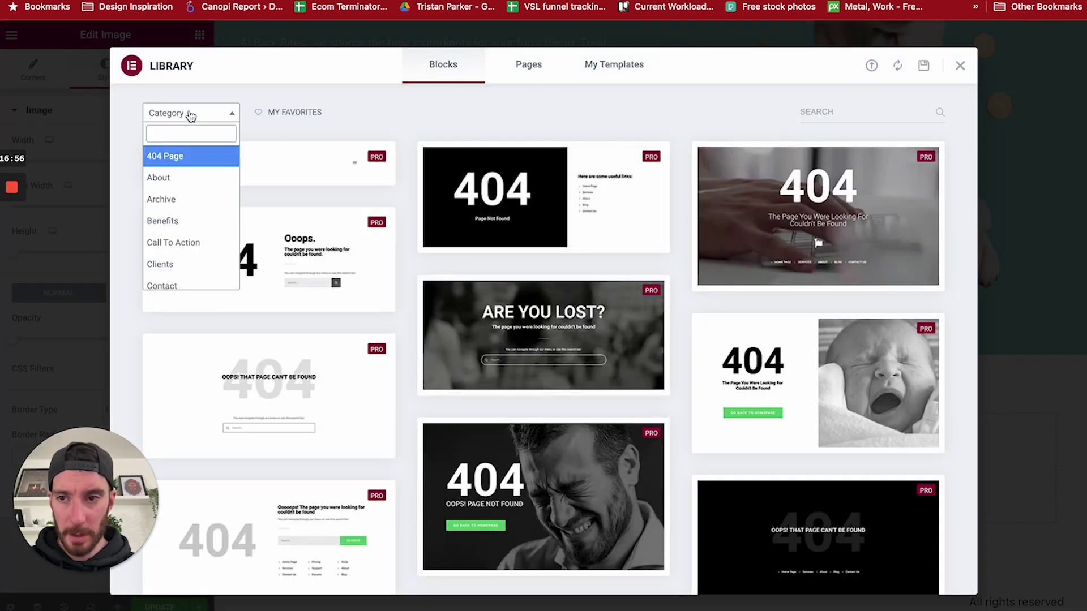
pyautogui.scroll(-1, 195, 210)
pyautogui.click(191, 195)
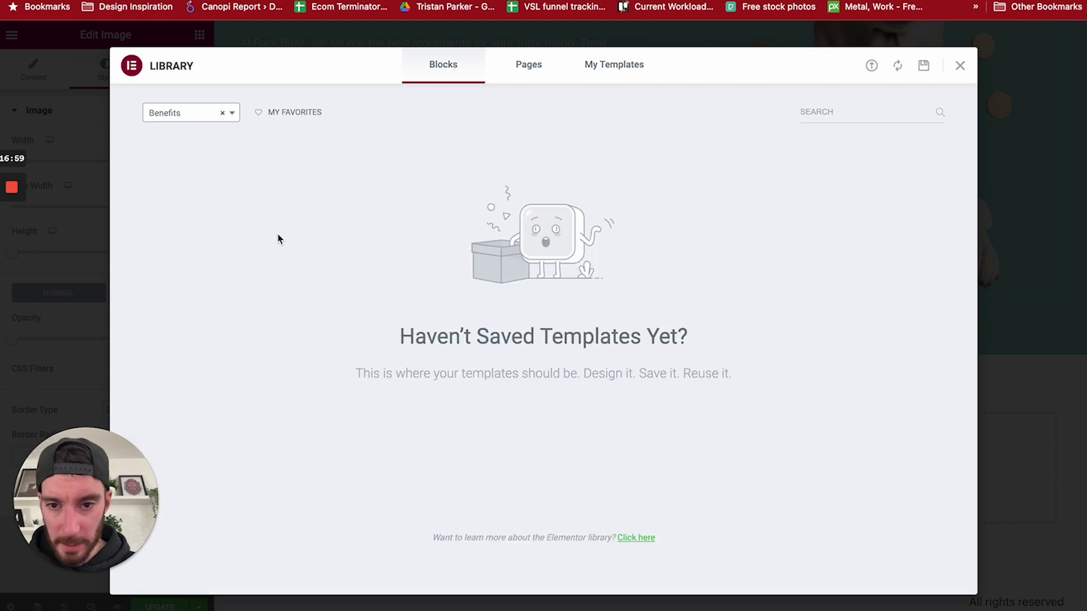
pyautogui.click(223, 116)
pyautogui.scroll(-1, 195, 209)
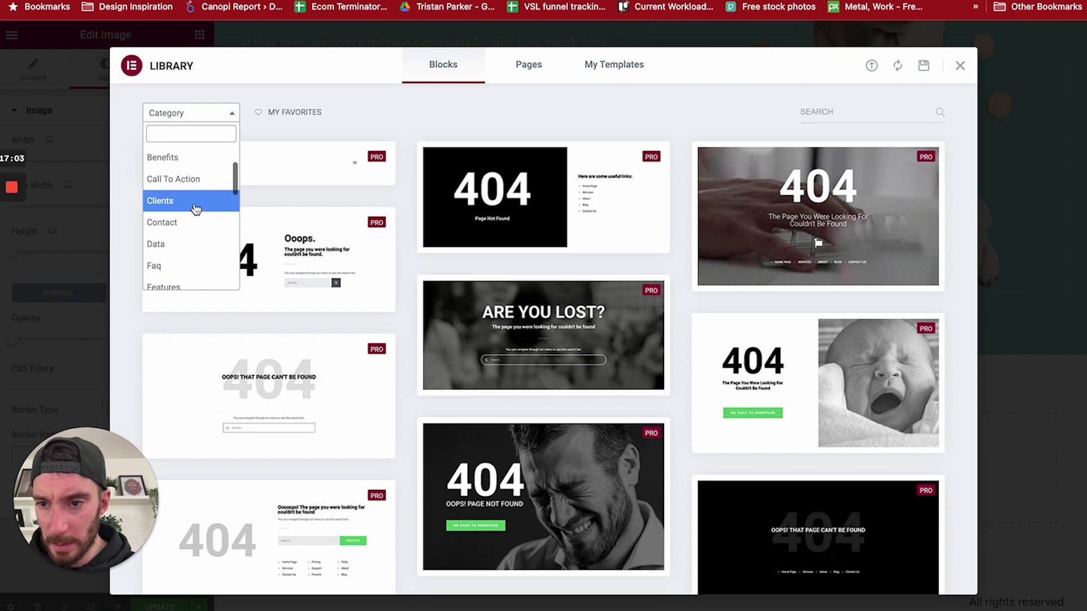
pyautogui.scroll(-1, 190, 227)
pyautogui.click(190, 228)
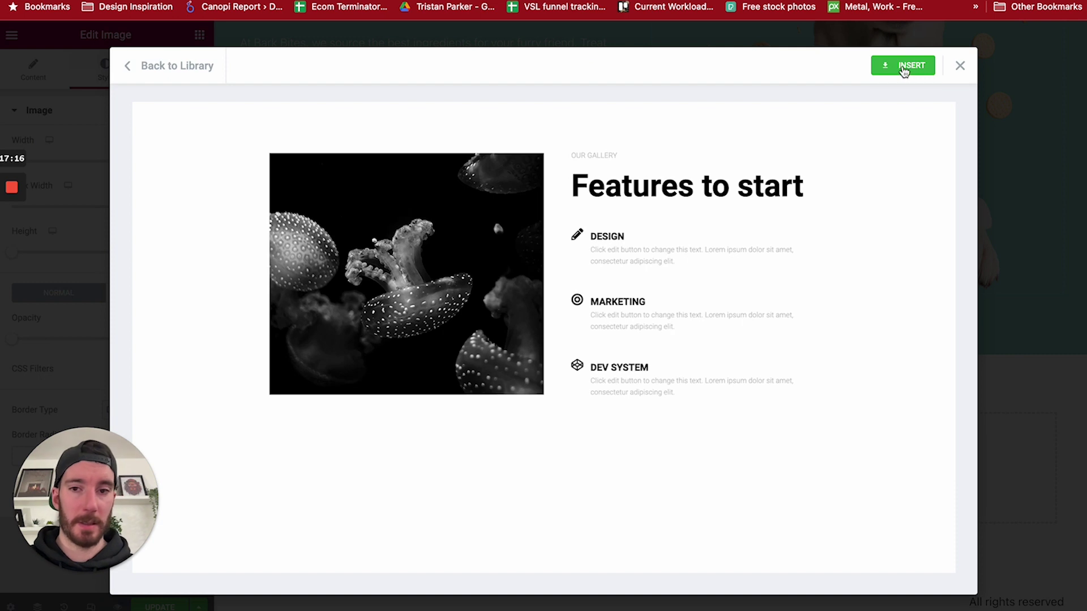
pyautogui.click(904, 67)
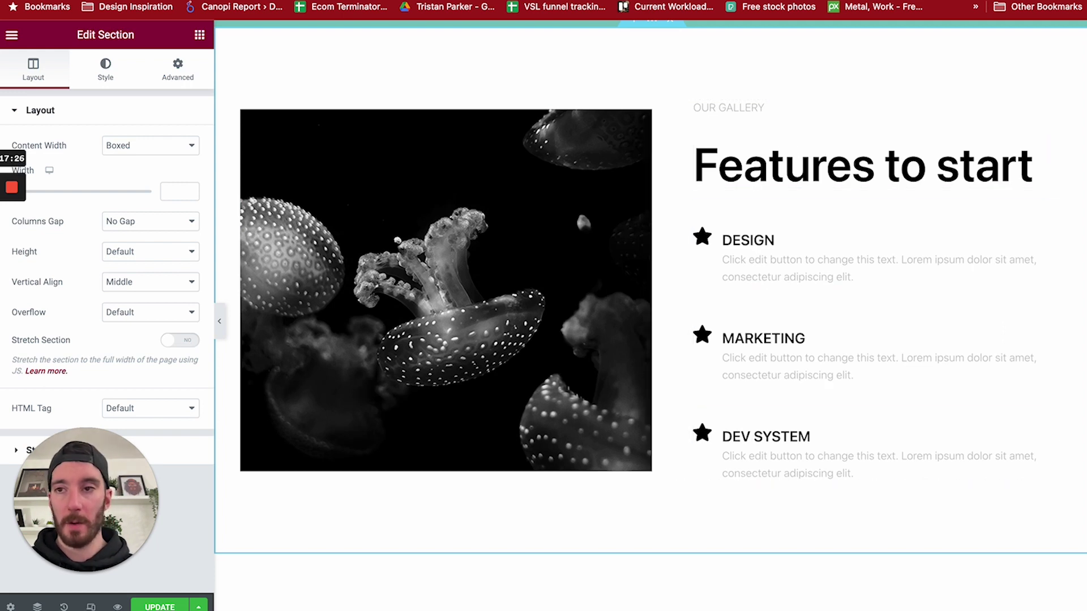
pyautogui.hotkey('ctrl', 'Tab')
# Ask ChatGPT to 'give me 3 features for our pet' treat site.
pyautogui.click(411, 574)
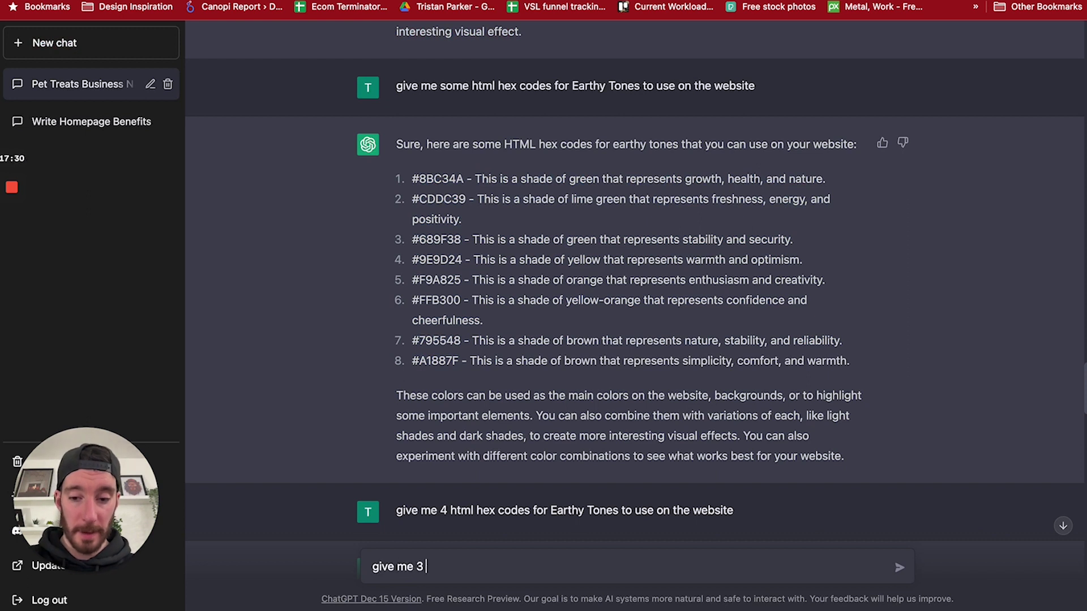
pyautogui.write('give me 3 features for ou')
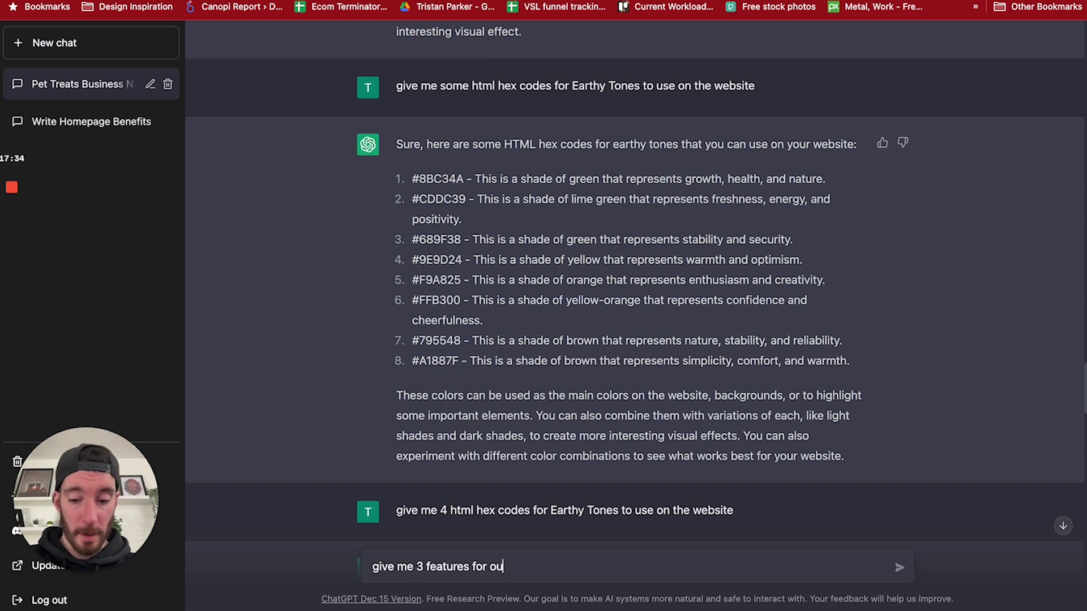
pyautogui.write('r pet')
pyautogui.write('t')
pyautogui.press('Return')
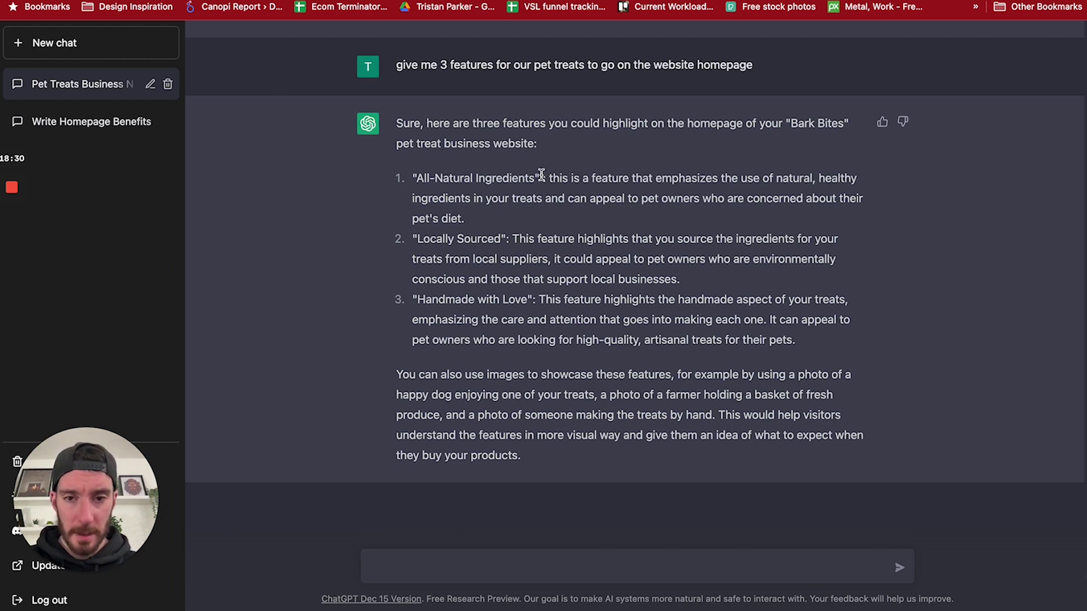
# Ask ChatGPT for a short sentence for 'All-Natural Ingredients' and select the suggested sentence.
pyautogui.moveTo(541, 177); pyautogui.dragTo(412, 179)
pyautogui.hotkey('ctrl', 'c')
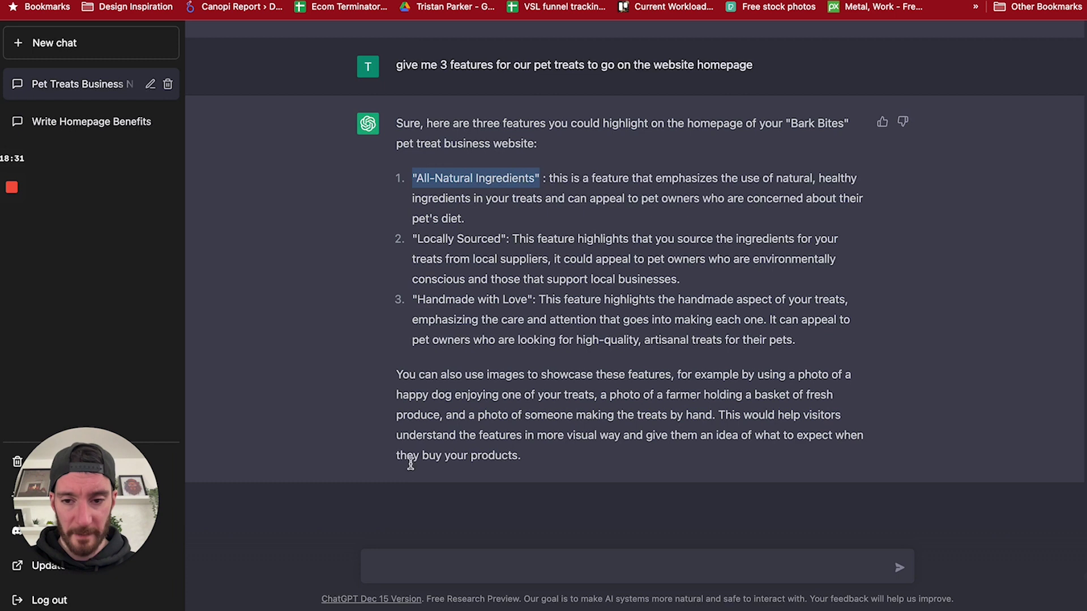
pyautogui.click(402, 572)
pyautogui.write('give me a short')
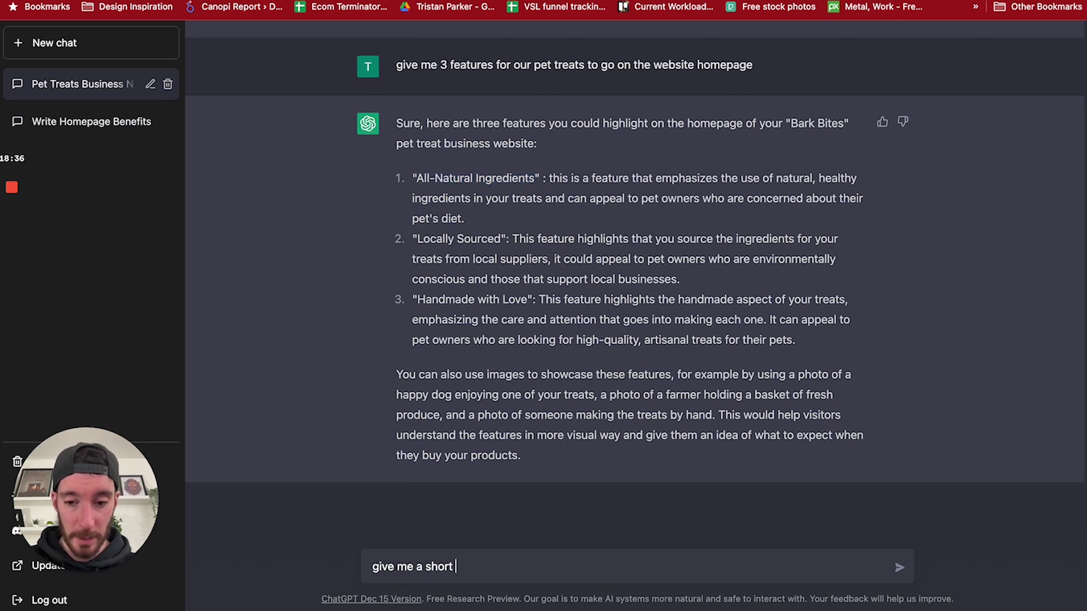
pyautogui.write(' sentence')
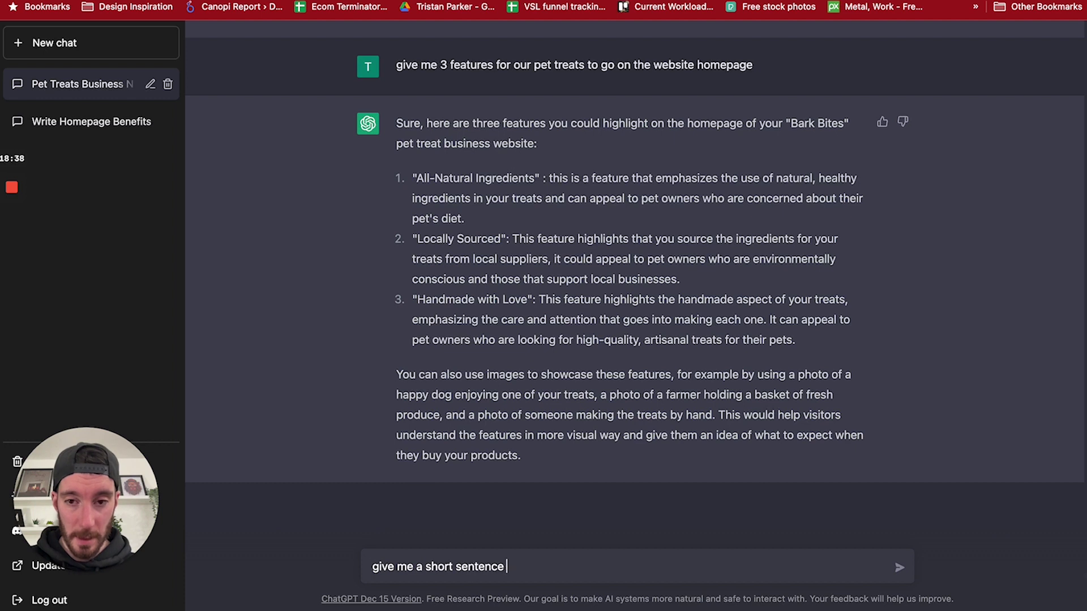
pyautogui.write(' for')
pyautogui.hotkey('ctrl', 'v')
pyautogui.press('Return')
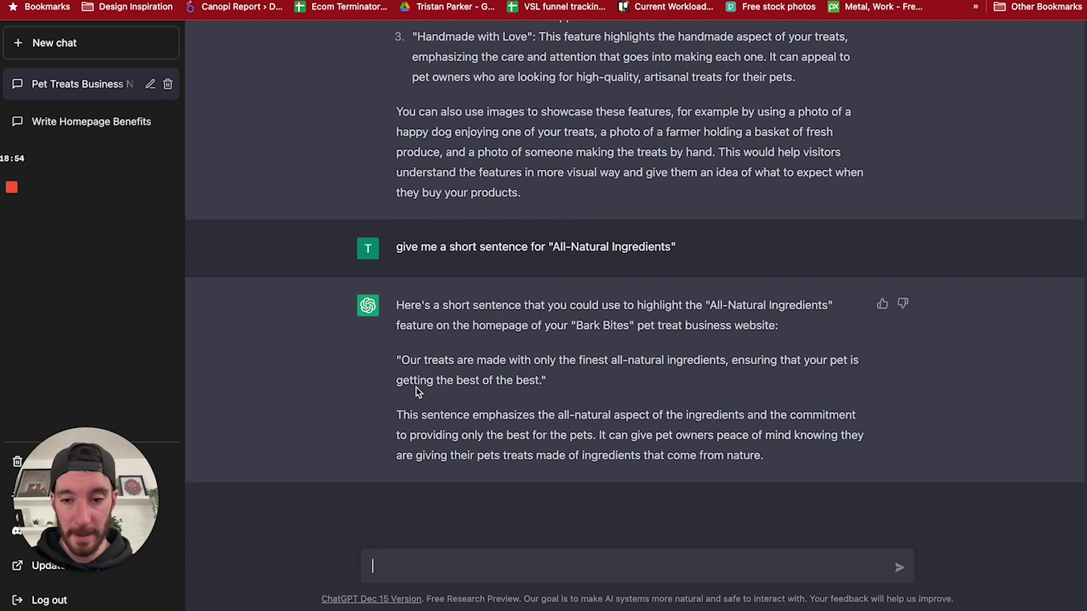
pyautogui.moveTo(712, 306); pyautogui.dragTo(830, 308)
pyautogui.click(830, 308)
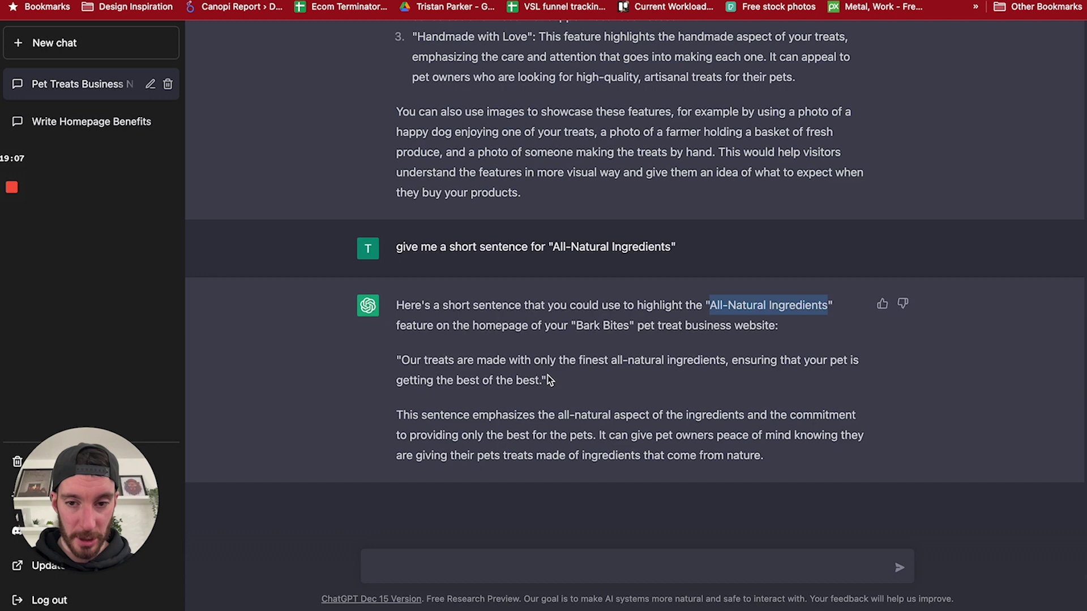
pyautogui.moveTo(543, 386); pyautogui.dragTo(406, 361)
pyautogui.hotkey('ctrl', 'c')
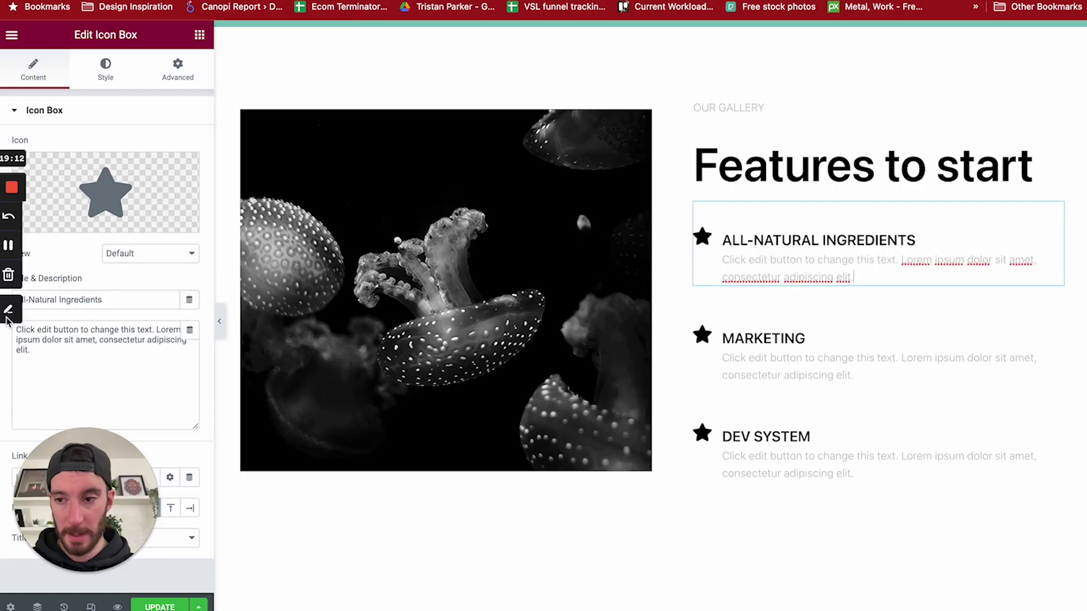
pyautogui.click(70, 358)
# Paste the All-Natural Ingredients sentence as the first feature's description, then select ChatGPT's Locally Sourced sentence.
pyautogui.hotkey('ctrl', 'a')
pyautogui.hotkey('ctrl', 'v')
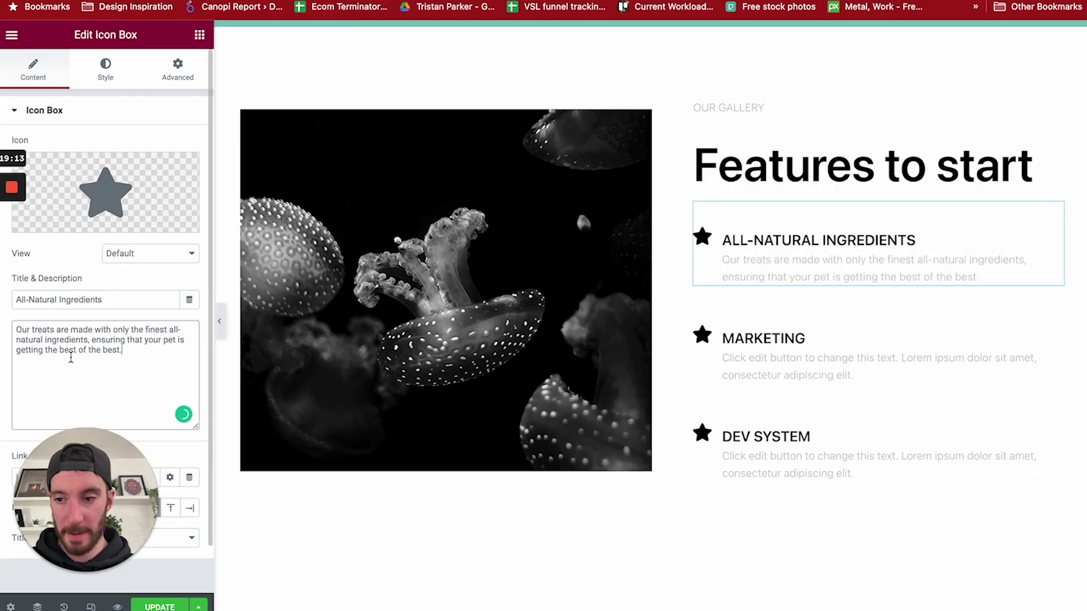
pyautogui.click(246, 1)
pyautogui.scroll(5, 668, 295)
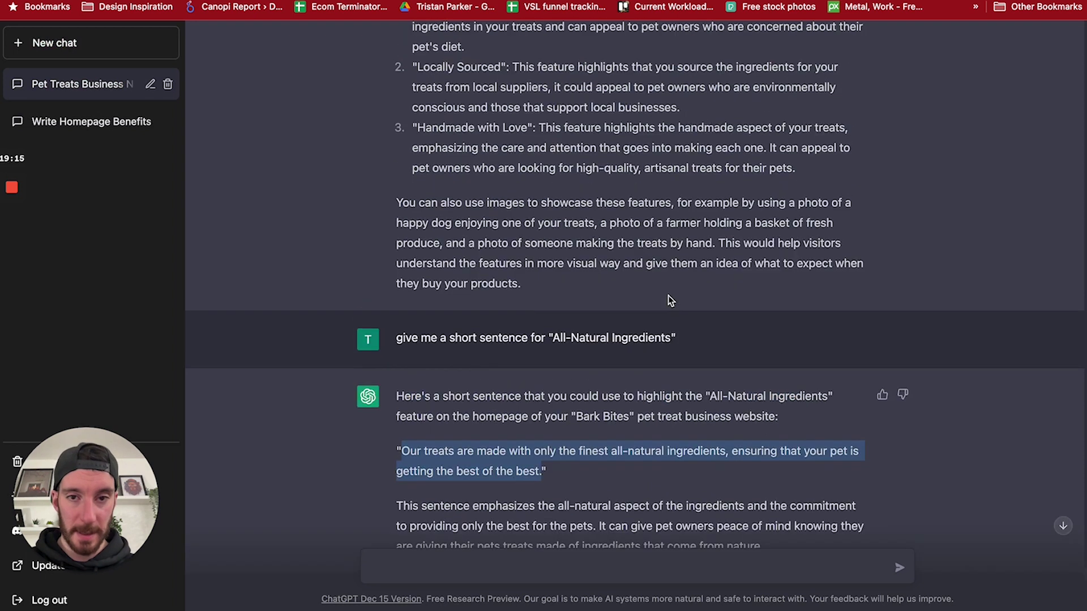
pyautogui.moveTo(412, 180); pyautogui.dragTo(504, 181)
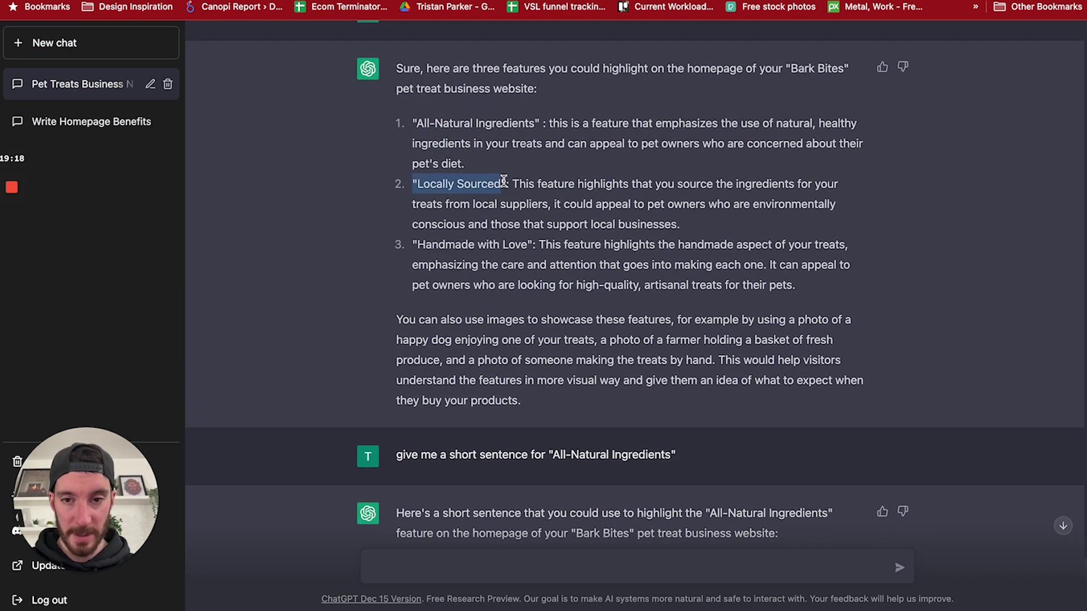
pyautogui.scroll(-4, 506, 181)
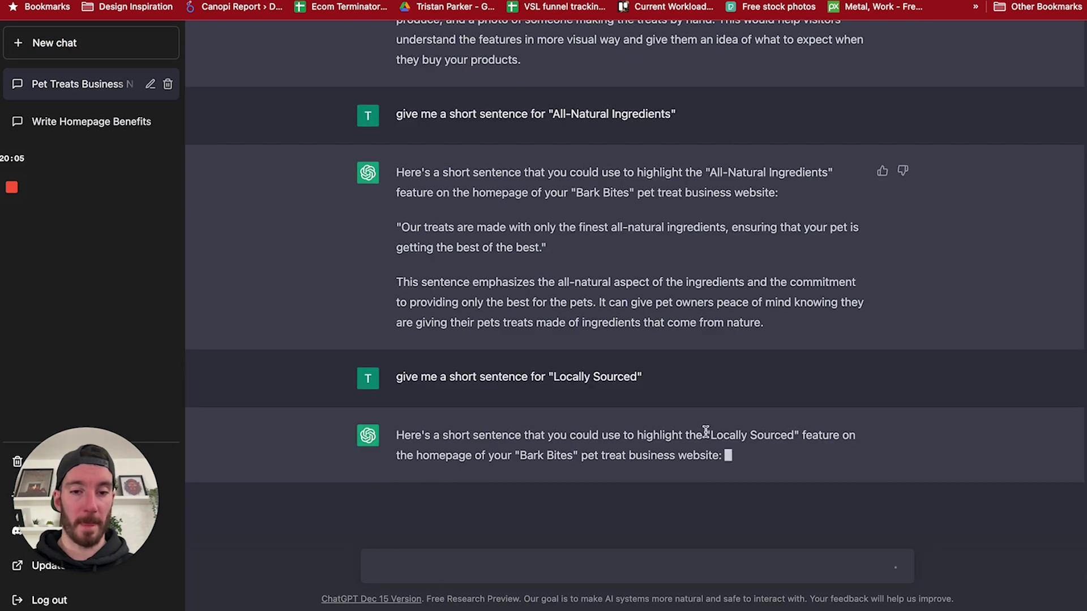
pyautogui.moveTo(712, 400); pyautogui.dragTo(809, 391)
pyautogui.click(789, 381)
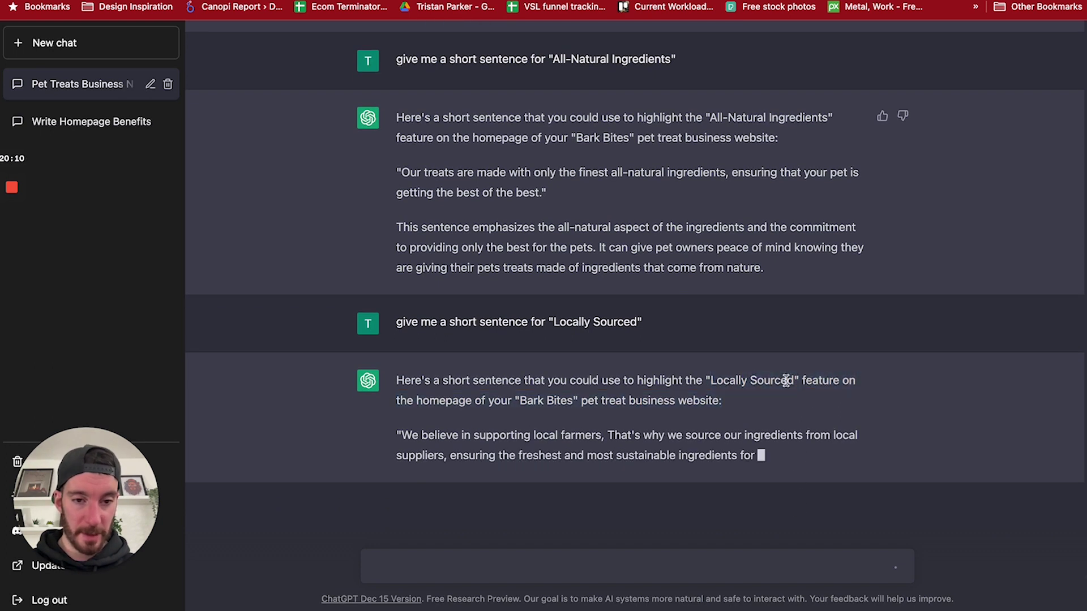
pyautogui.moveTo(803, 338); pyautogui.dragTo(402, 317)
pyautogui.press('super+c')
# Turn the Marketing feature box into 'Locally Sourced' with the copied sentence as its description.
pyautogui.hotkey('ctrl', 'Tab')
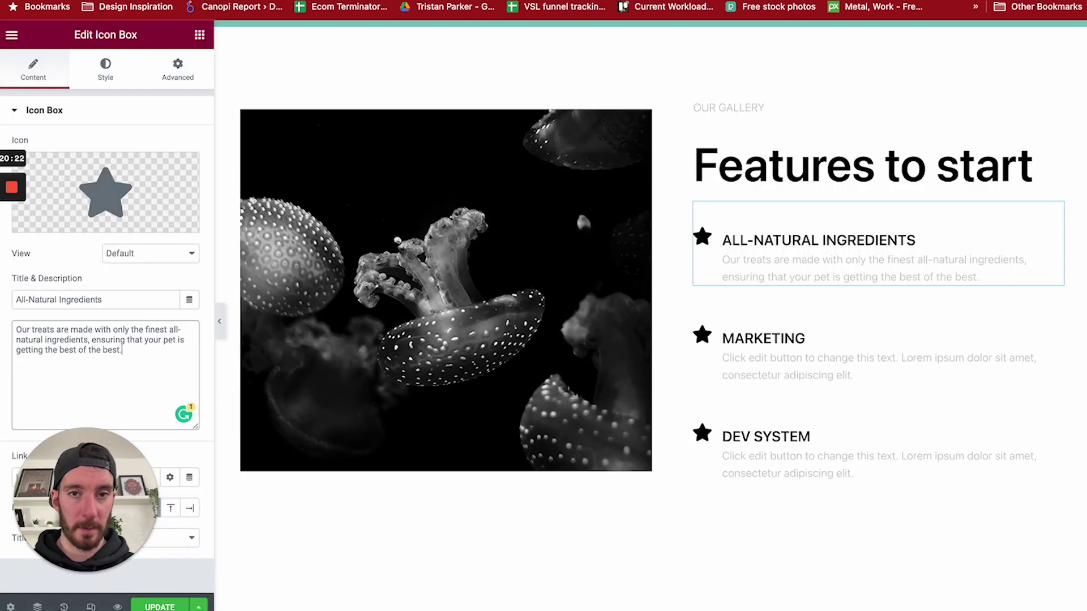
pyautogui.click(789, 365)
pyautogui.tripleClick(112, 336)
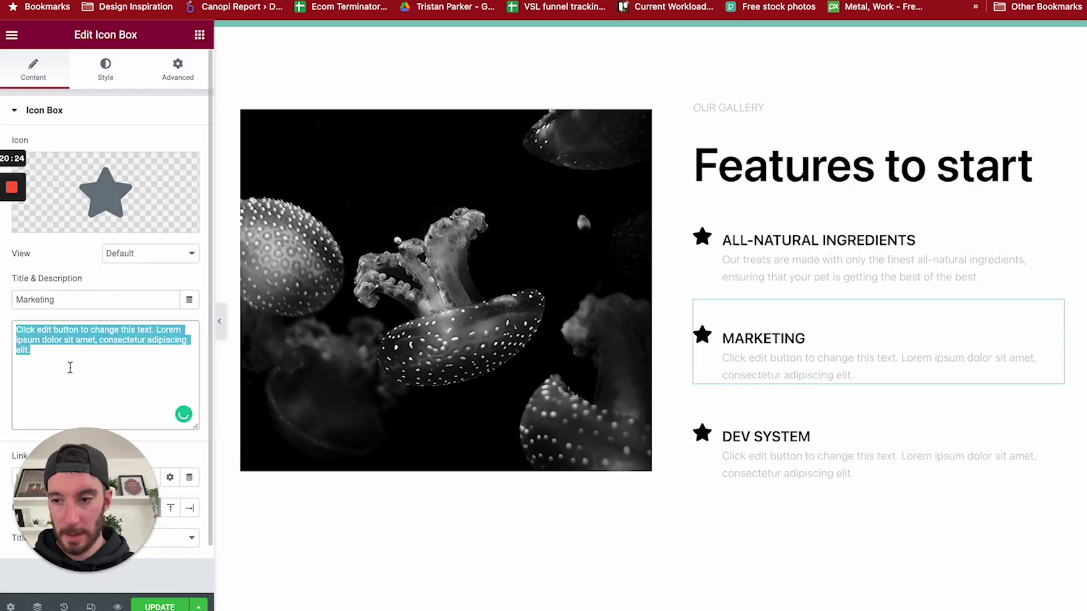
pyautogui.press('super+v')
pyautogui.doubleClick(93, 300)
pyautogui.write('Locally Sourced')
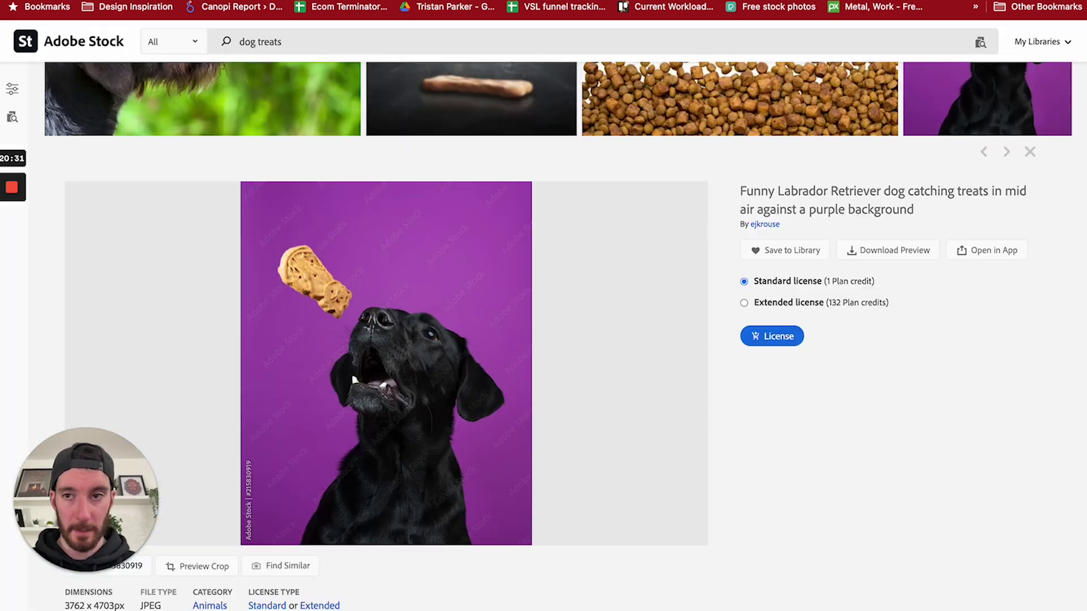
# Select ChatGPT's suggested sentence for Handmade with Love.
pyautogui.hotkey('ctrl', 'shift', 'Tab')
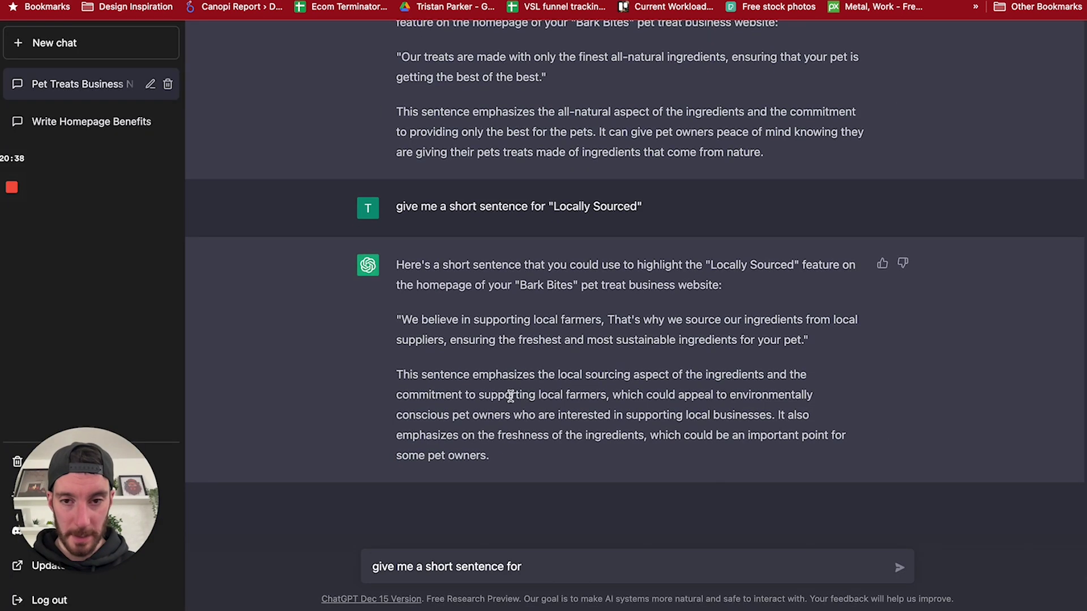
pyautogui.scroll(15, 449, 393)
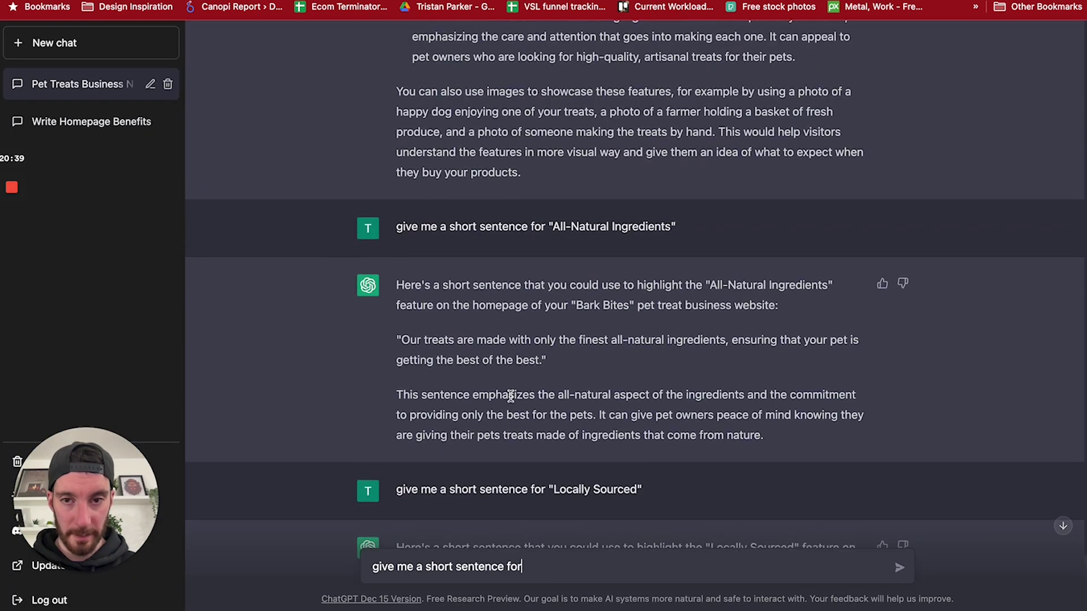
pyautogui.moveTo(412, 434); pyautogui.dragTo(536, 435)
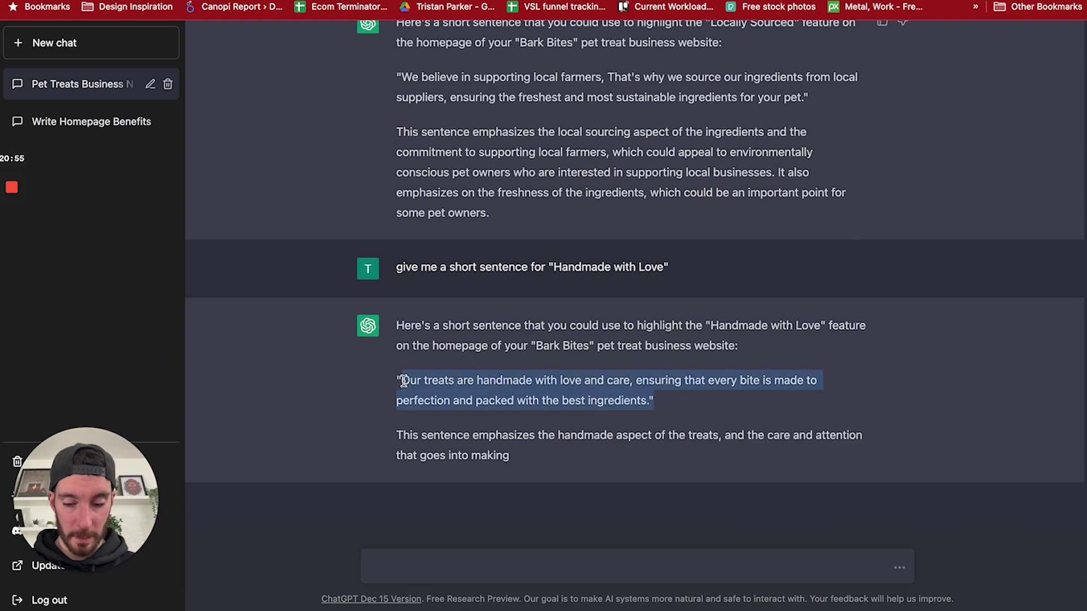
pyautogui.moveTo(401, 380); pyautogui.dragTo(599, 421)
pyautogui.hotkey('ctrl', 'c')
# Replace the Dev System box's placeholder description with the handmade-with-love sentence.
pyautogui.hotkey('ctrl', 'Tab')
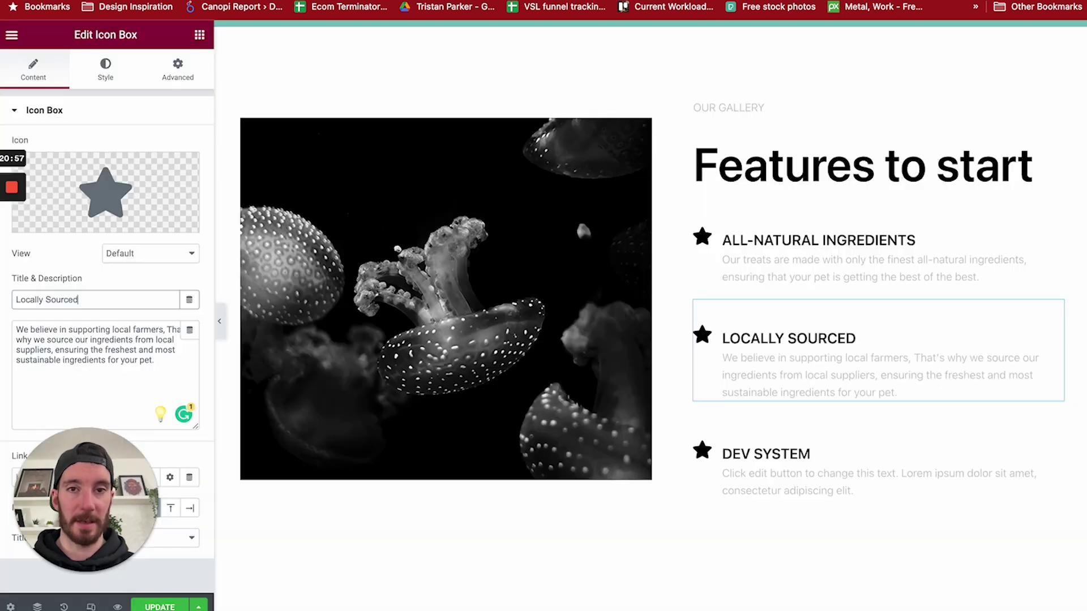
pyautogui.click(770, 485)
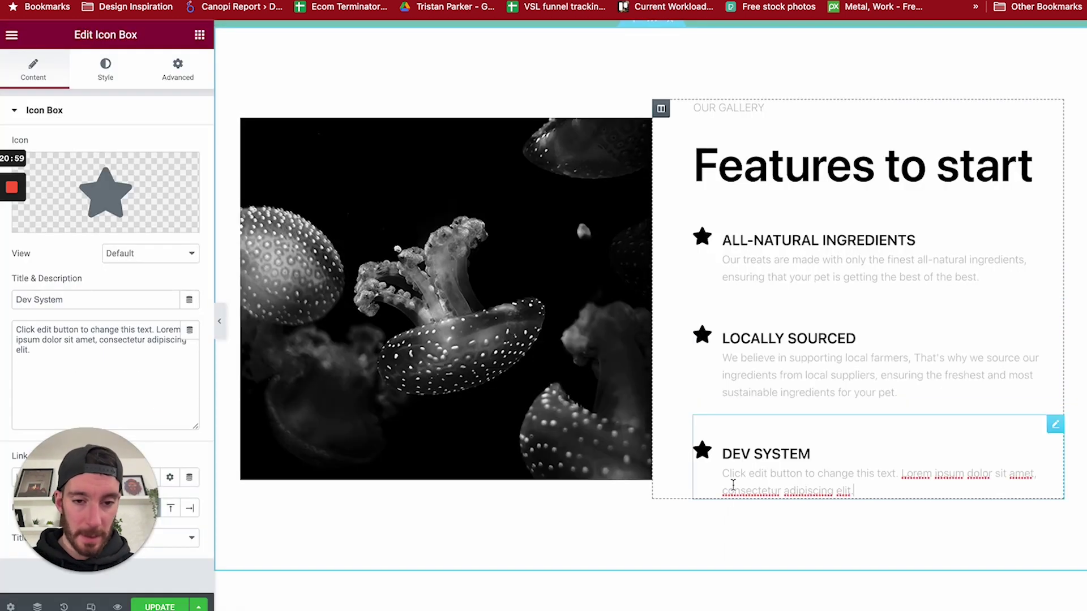
pyautogui.click(50, 349)
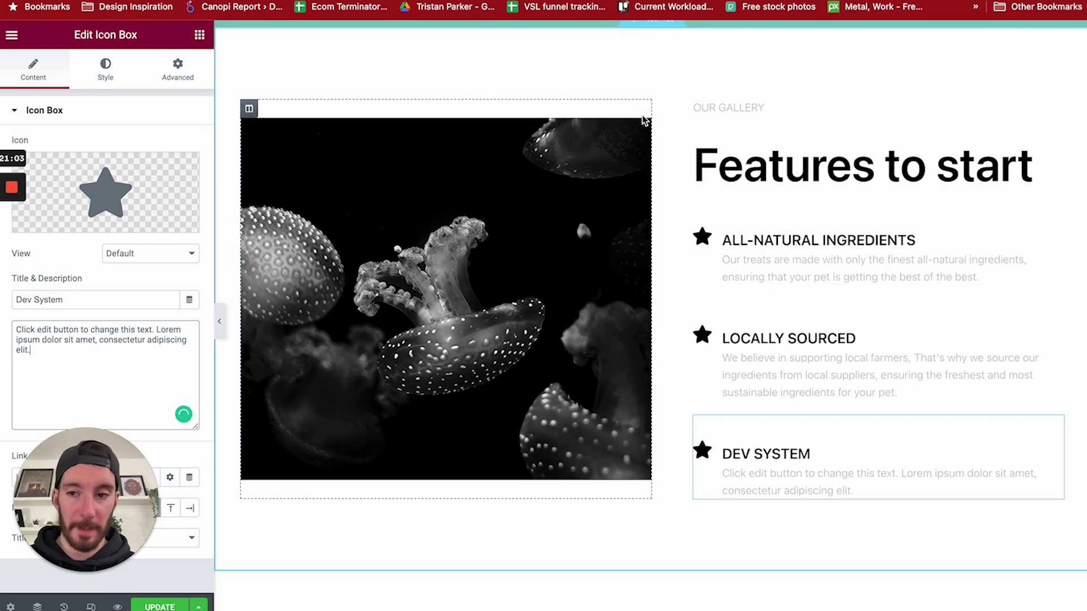
pyautogui.hotkey('ctrl', 'a')
pyautogui.hotkey('ctrl', 'v')
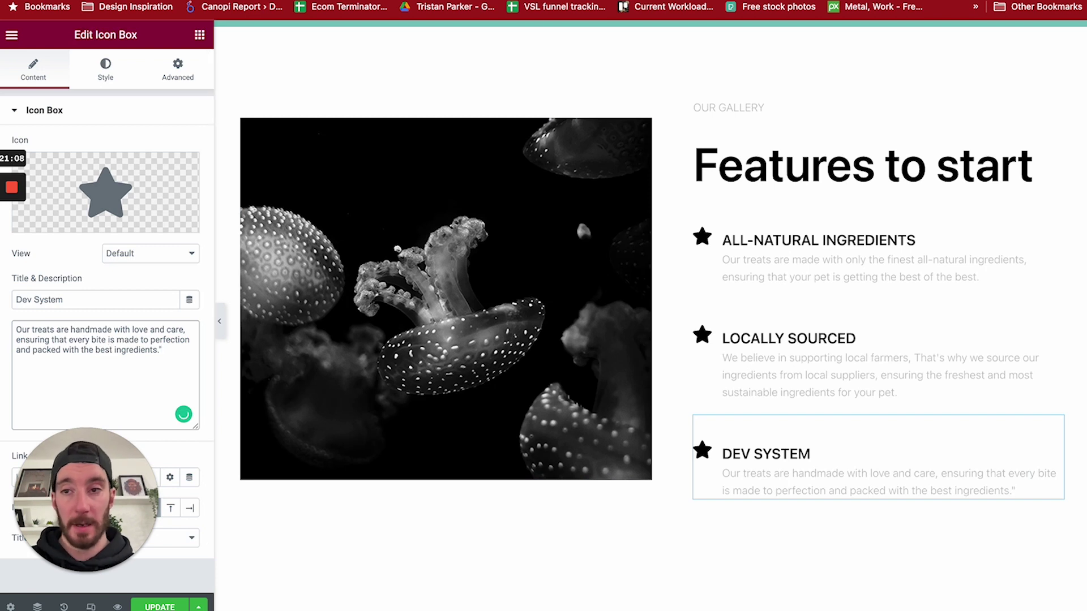
# Retitle the third feature 'Handmade with Love' and delete the OUR GALLERY label.
pyautogui.hotkey('ctrl', 'shift', 'Tab')
pyautogui.click(599, 310)
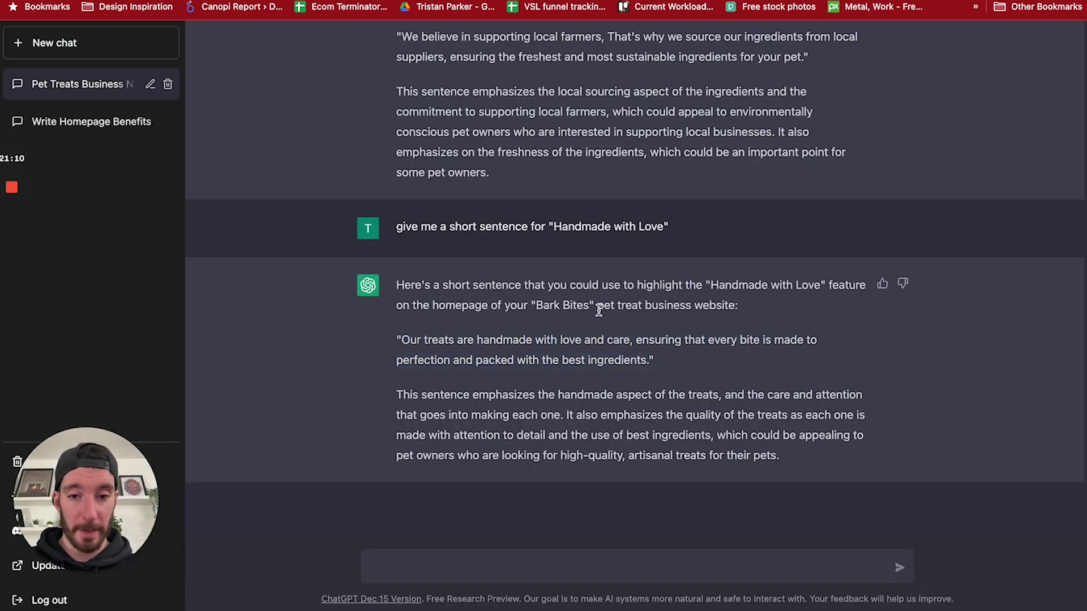
pyautogui.moveTo(594, 306); pyautogui.dragTo(536, 306)
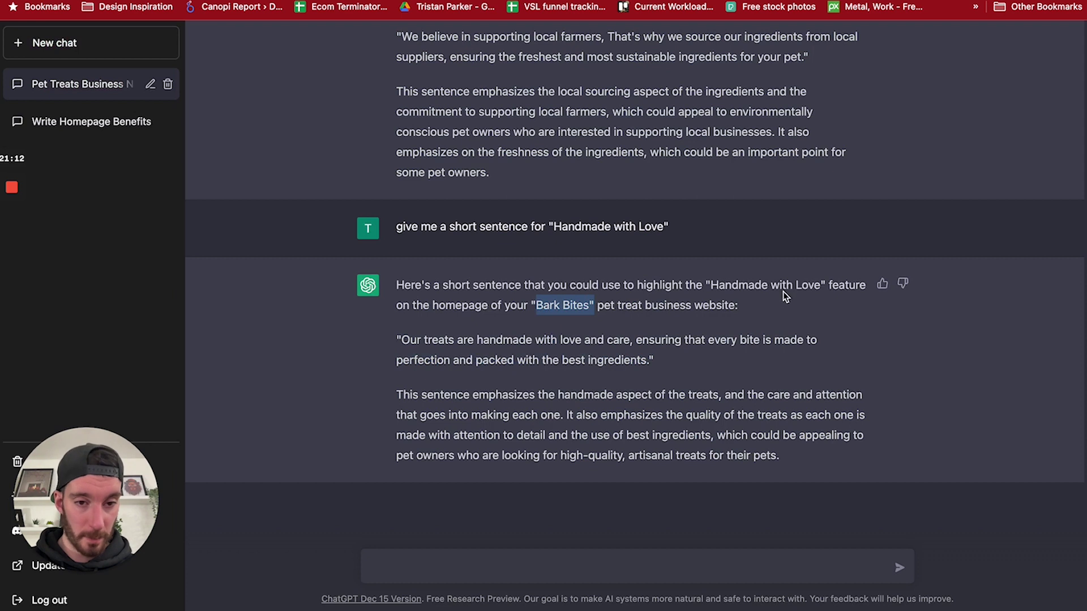
pyautogui.moveTo(821, 286); pyautogui.dragTo(715, 283)
pyautogui.press('super+c')
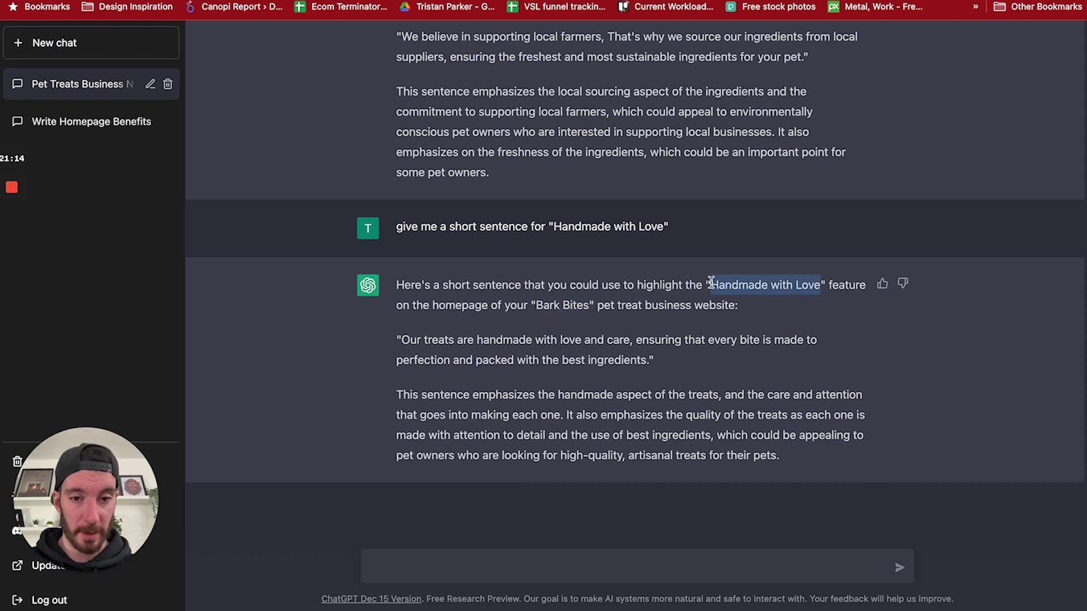
pyautogui.press('super+Tab')
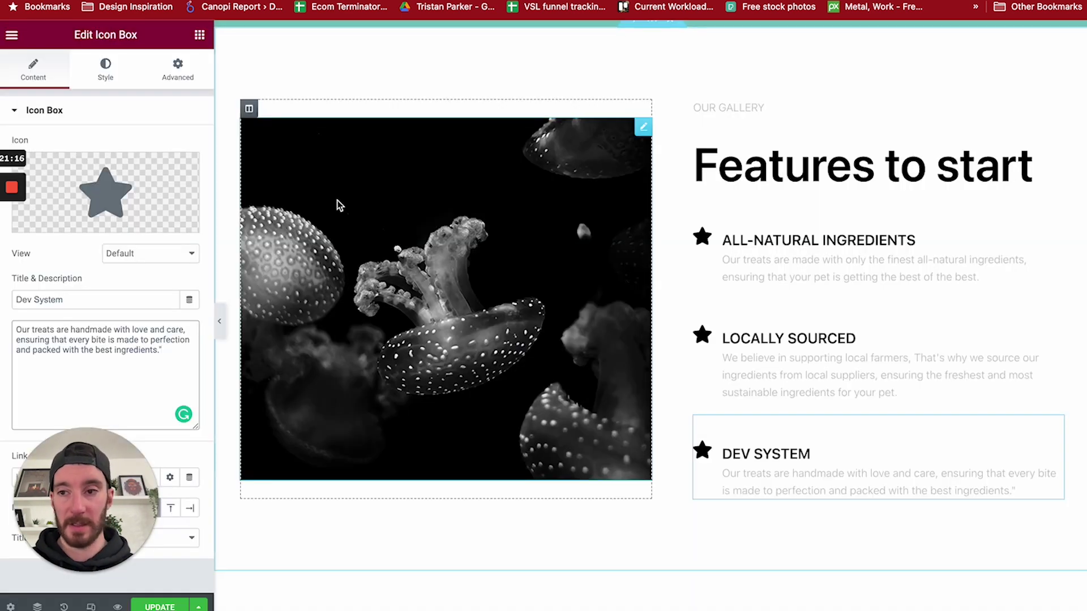
pyautogui.moveTo(78, 301); pyautogui.dragTo(15, 304)
pyautogui.press('super+v')
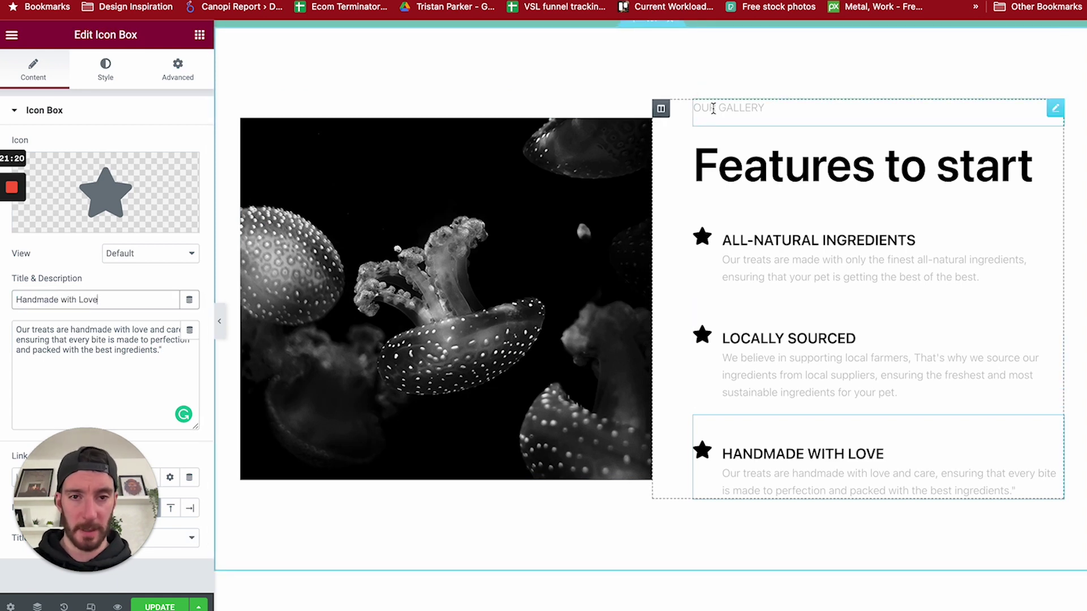
pyautogui.rightClick(714, 109)
pyautogui.click(747, 368)
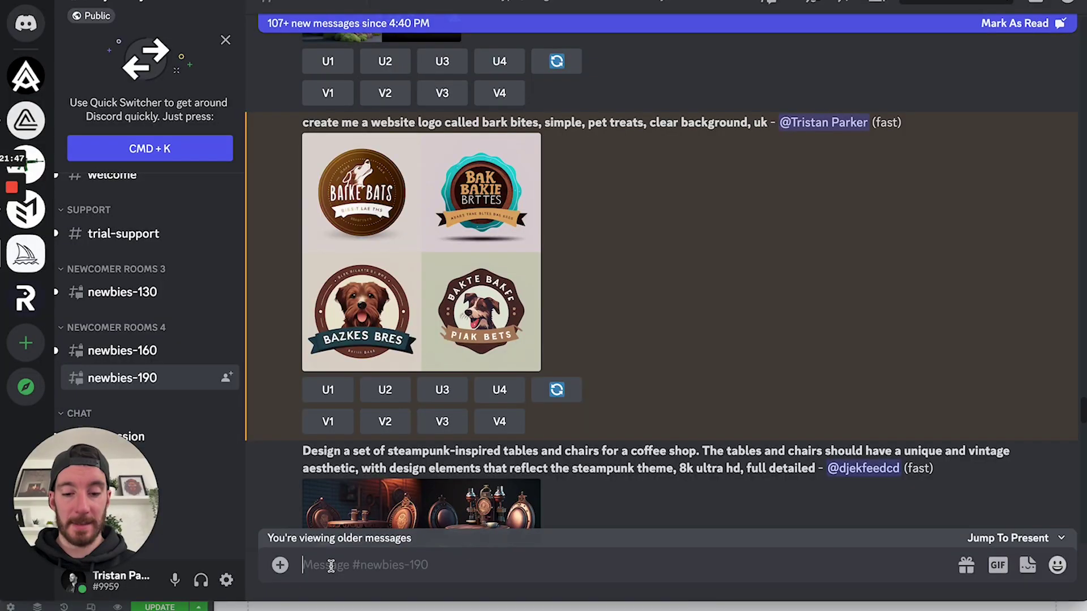
# Run /imagine with 'happy dog, dog treats, realistic, 8k,' after fixing the 'god' typo, and enlarge the grid.
pyautogui.write('/imagine')
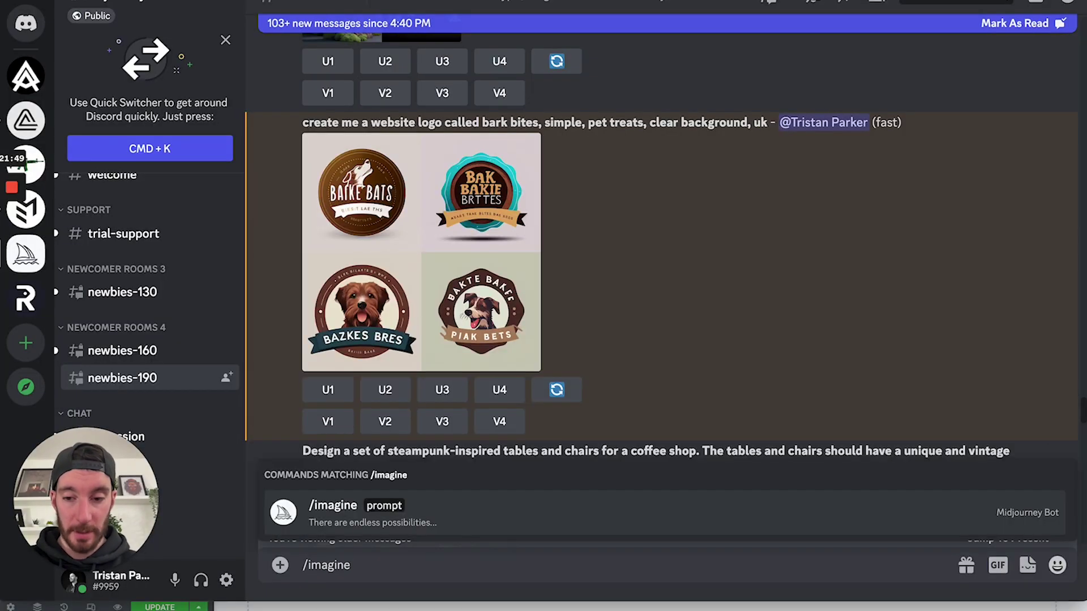
pyautogui.press('Return')
pyautogui.write('happy dog')
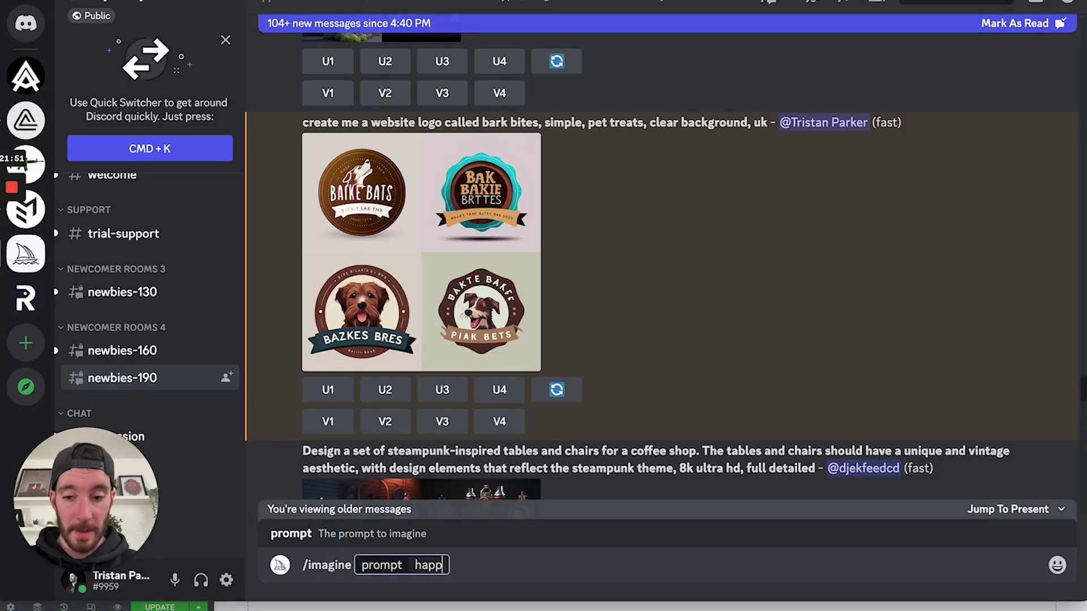
pyautogui.write(', god treats, realistic, 8k,')
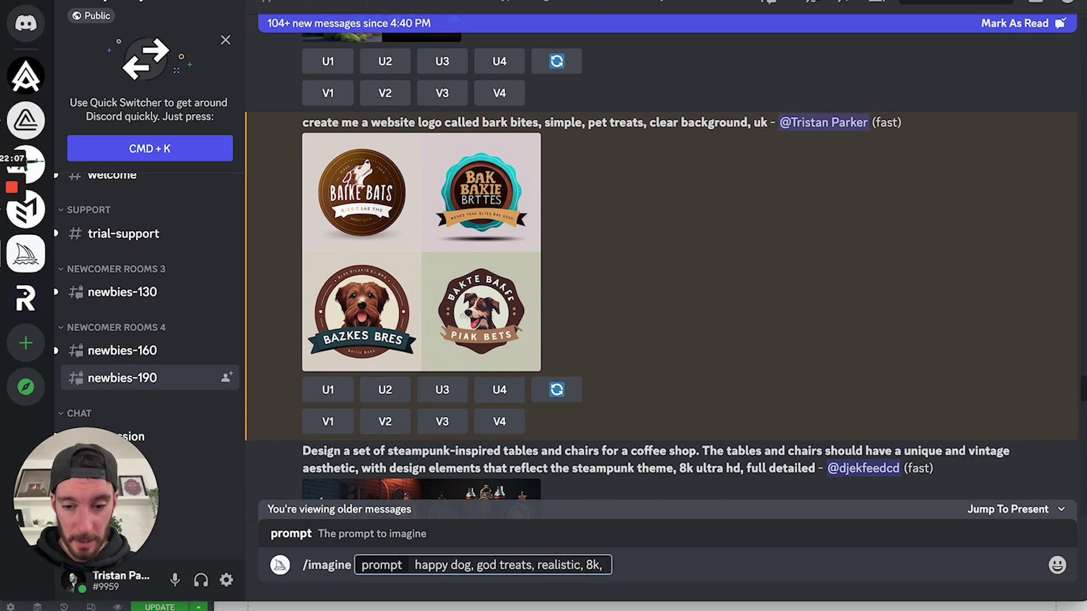
pyautogui.doubleClick(487, 566)
pyautogui.write('dog')
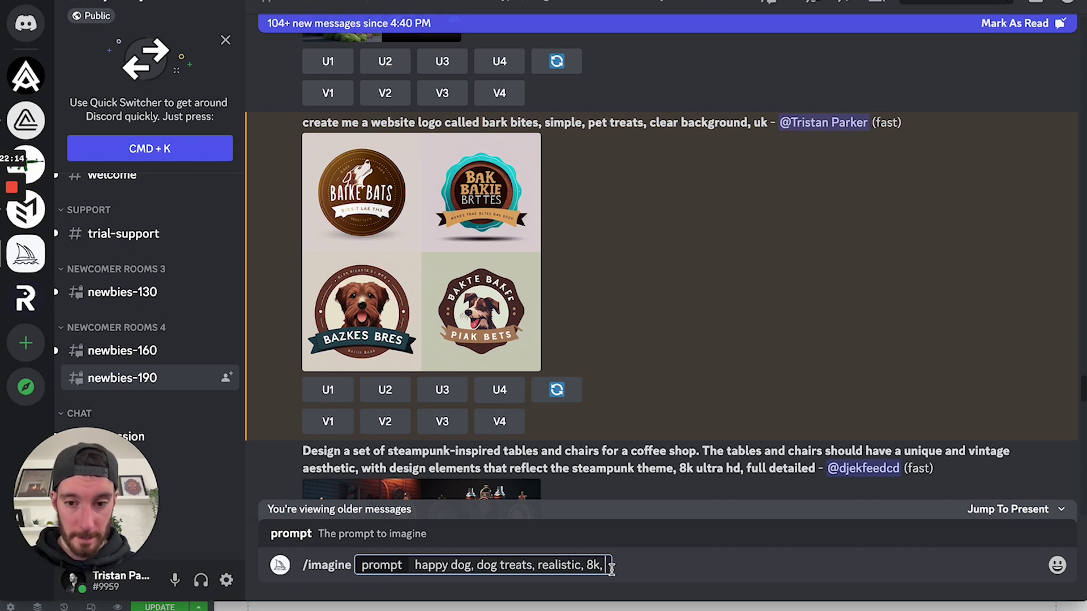
pyautogui.press('Return')
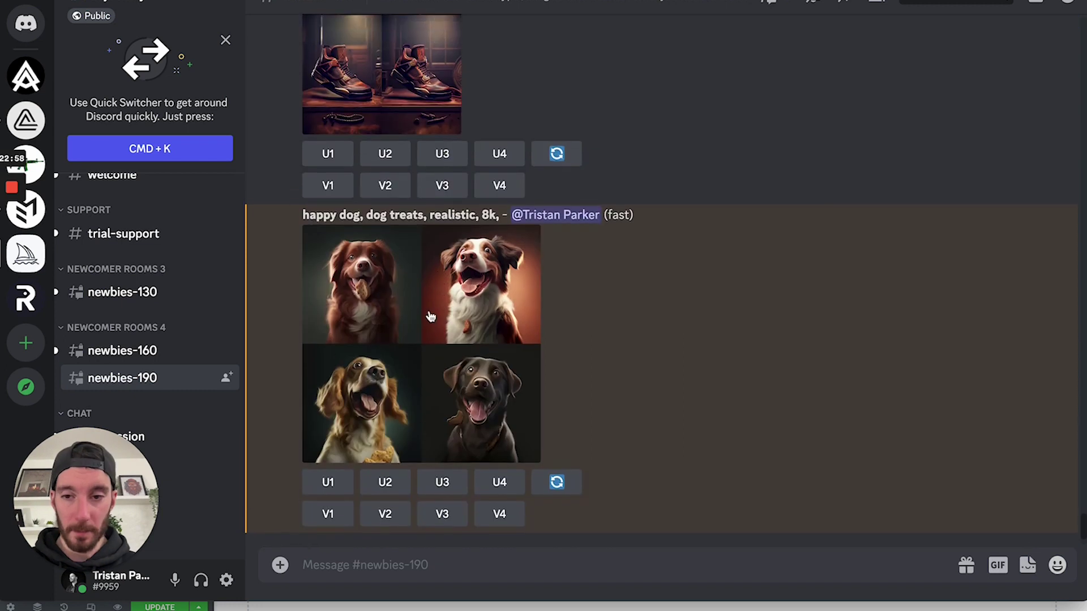
pyautogui.click(429, 311)
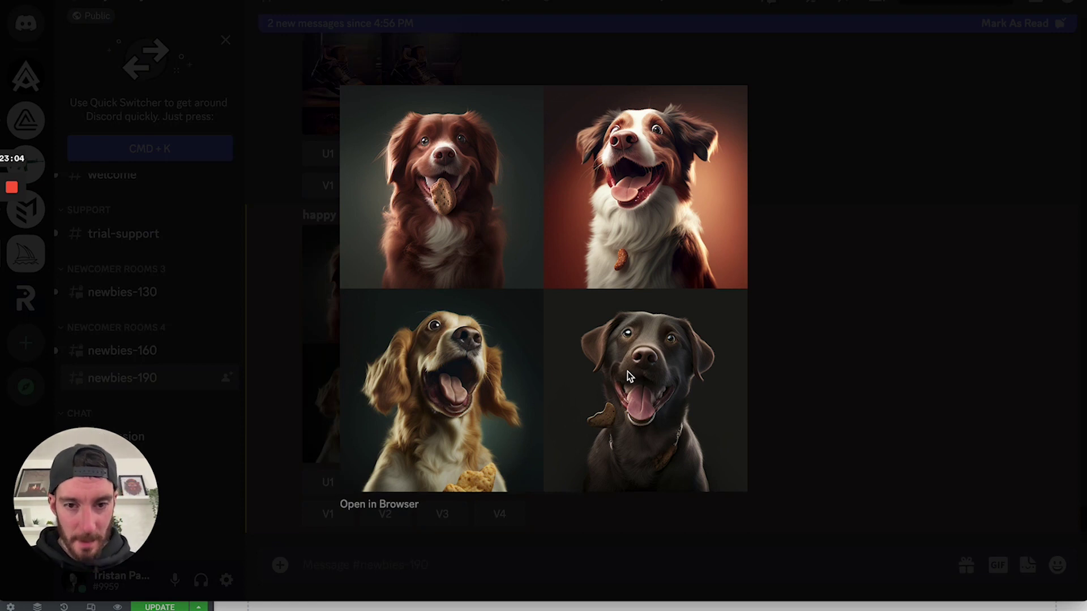
# Upscale the fourth image (U4), the chocolate Labrador, and save it to the computer.
pyautogui.click(778, 400)
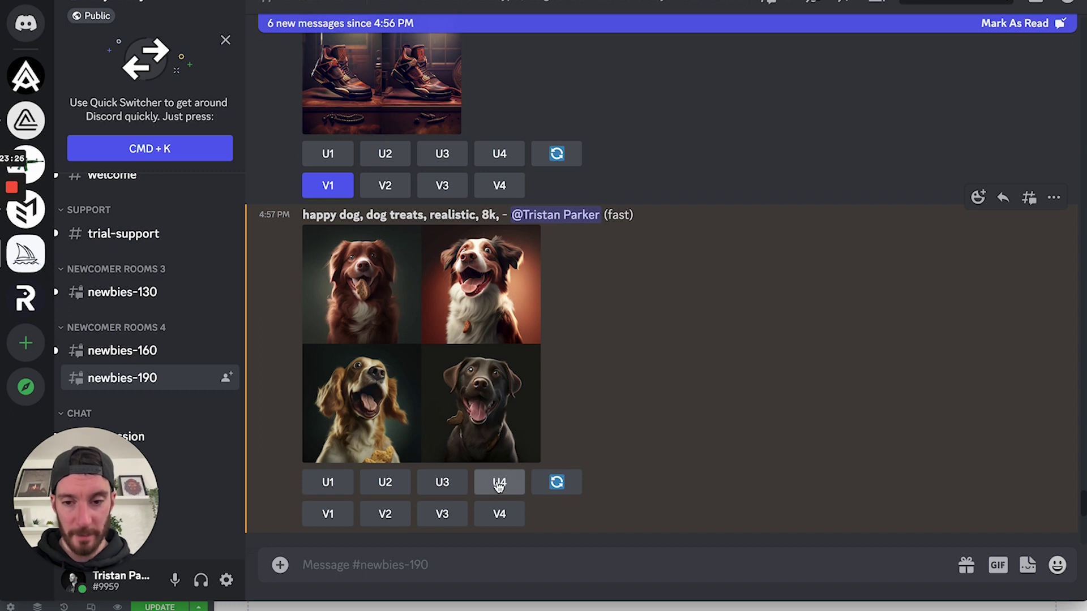
pyautogui.click(498, 484)
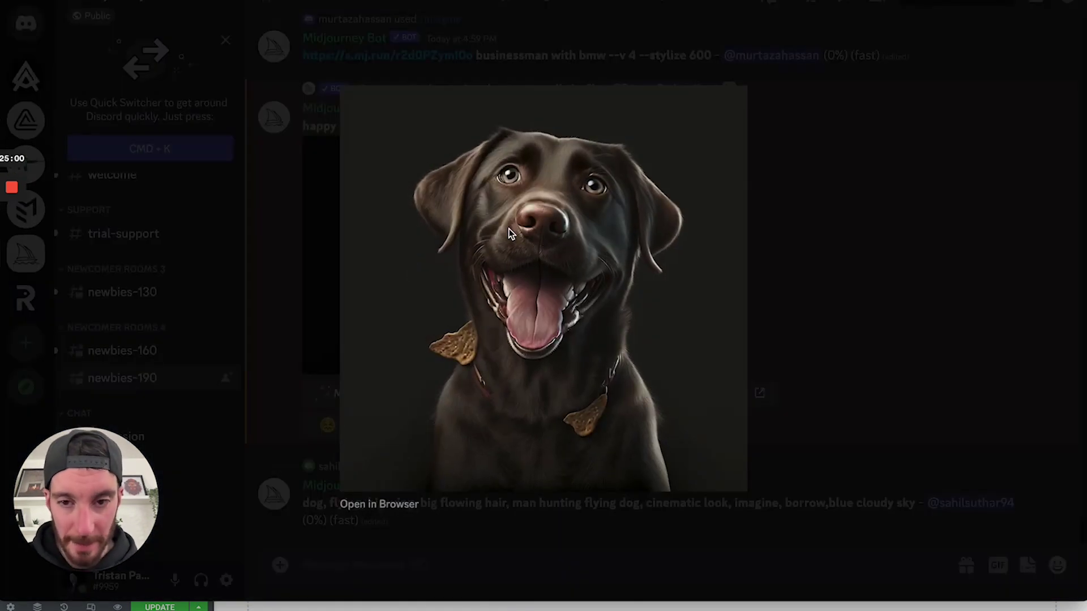
pyautogui.rightClick(509, 228)
pyautogui.click(545, 272)
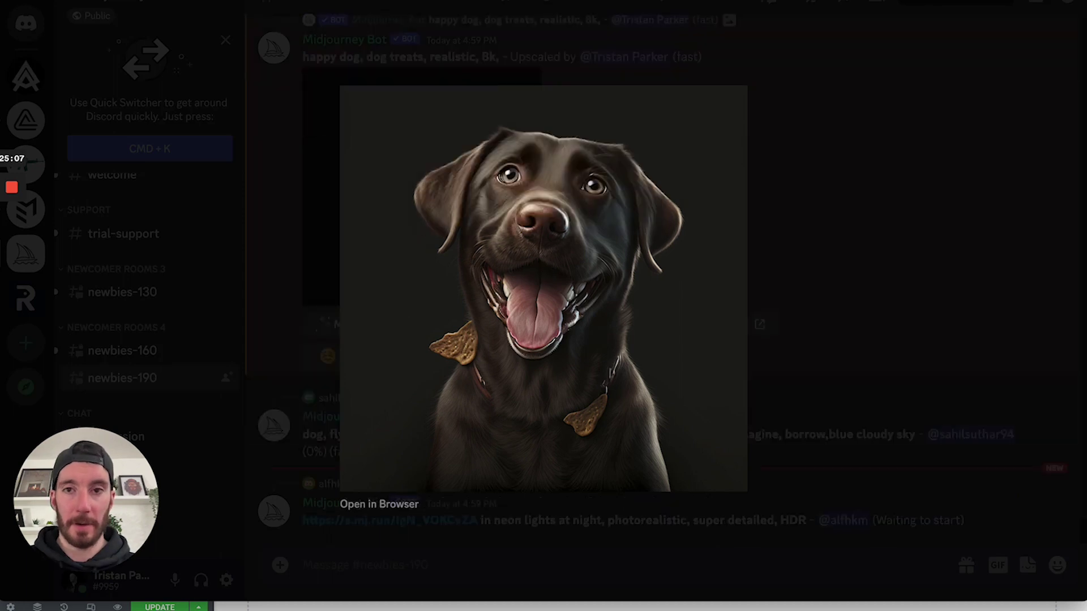
pyautogui.press('super+Tab')
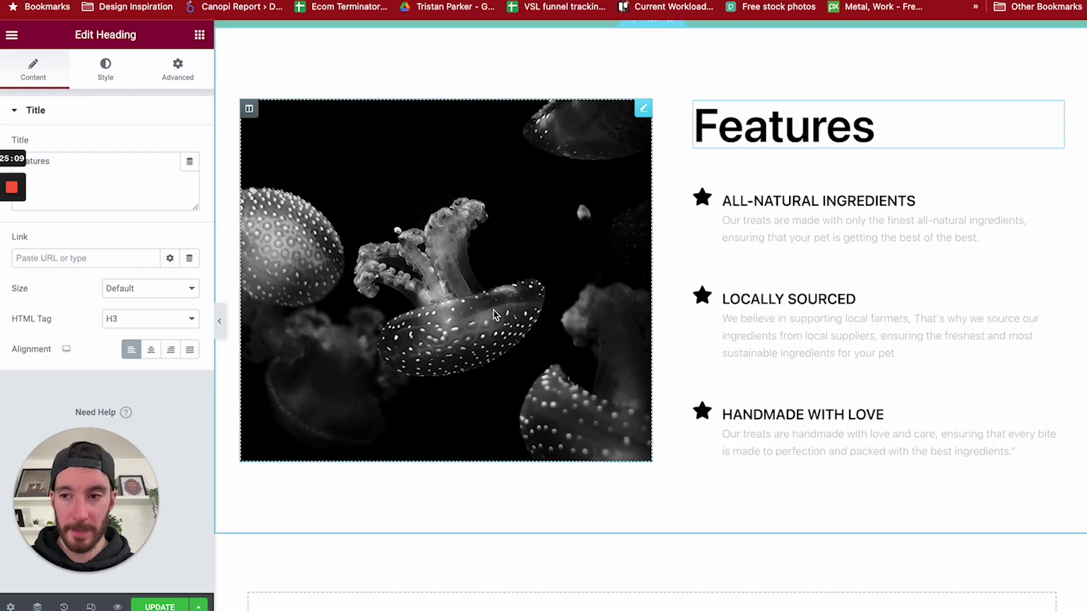
# Replace the jellyfish photo with the saved Labrador image uploaded to the Media Library.
pyautogui.click(397, 254)
pyautogui.click(106, 179)
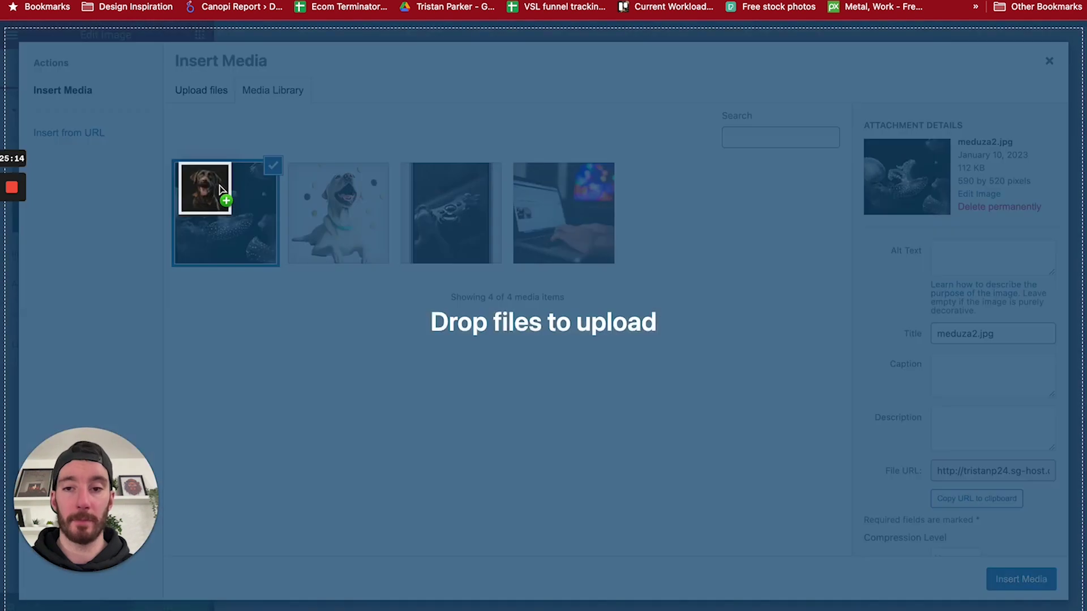
pyautogui.moveTo(223, 194); pyautogui.dragTo(349, 291)
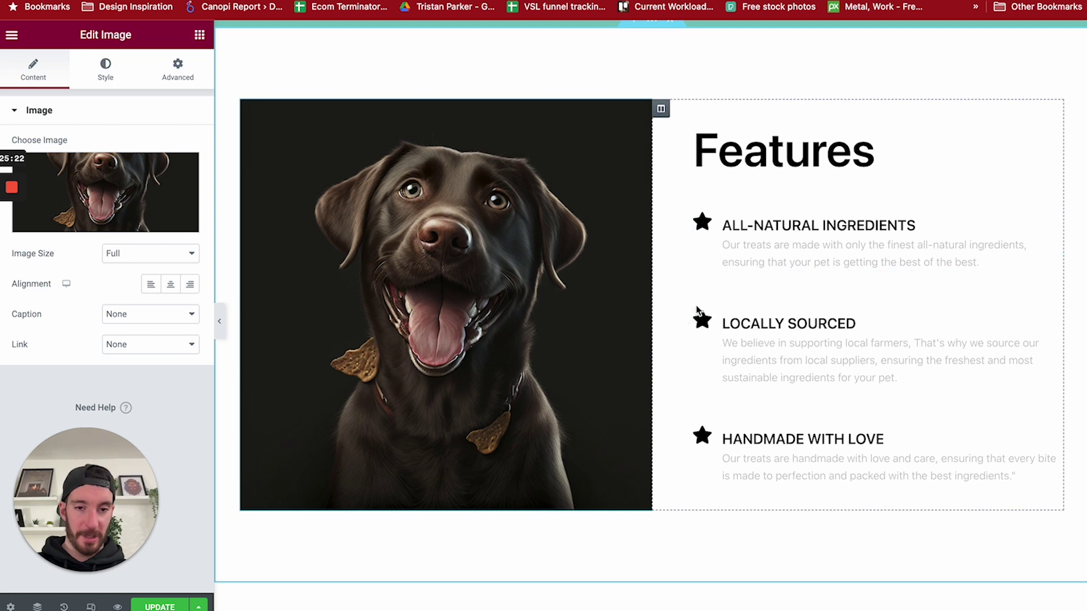
pyautogui.click(706, 231)
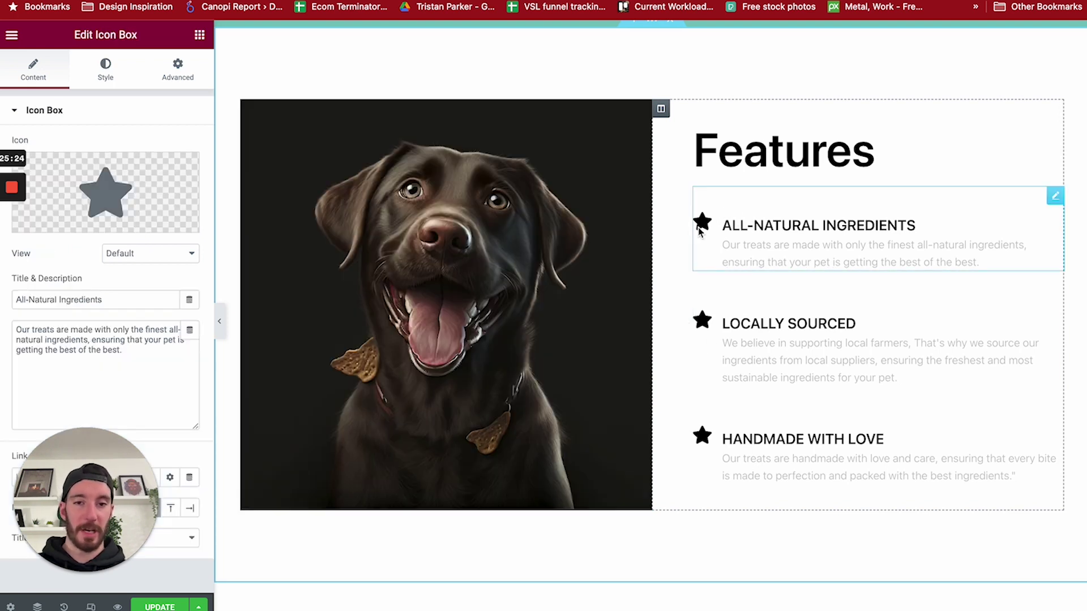
pyautogui.scroll(7, 767, 330)
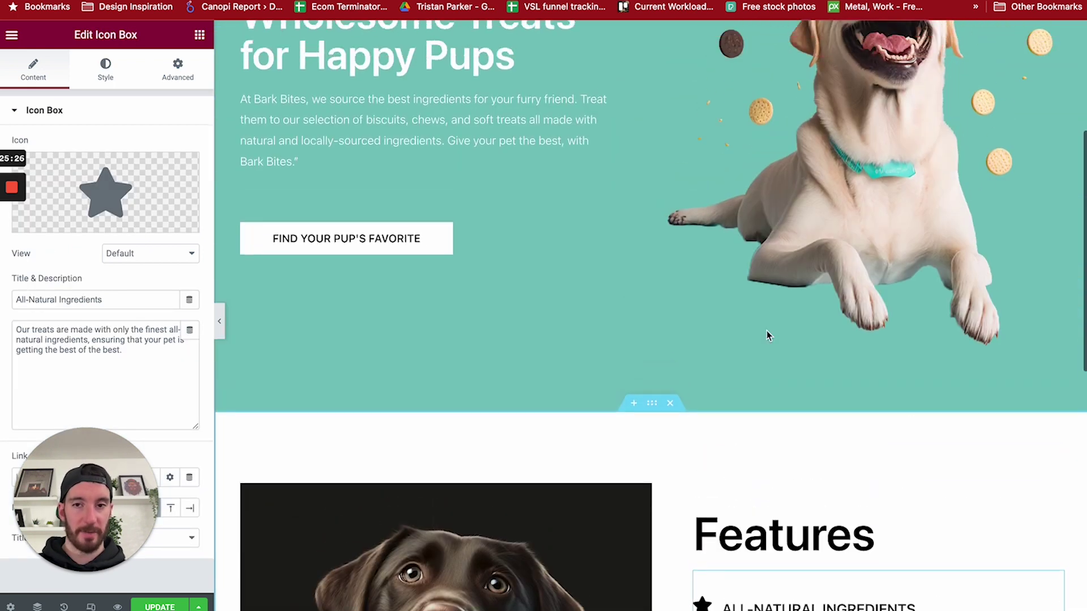
pyautogui.scroll(5, 766, 331)
pyautogui.scroll(-2, 766, 331)
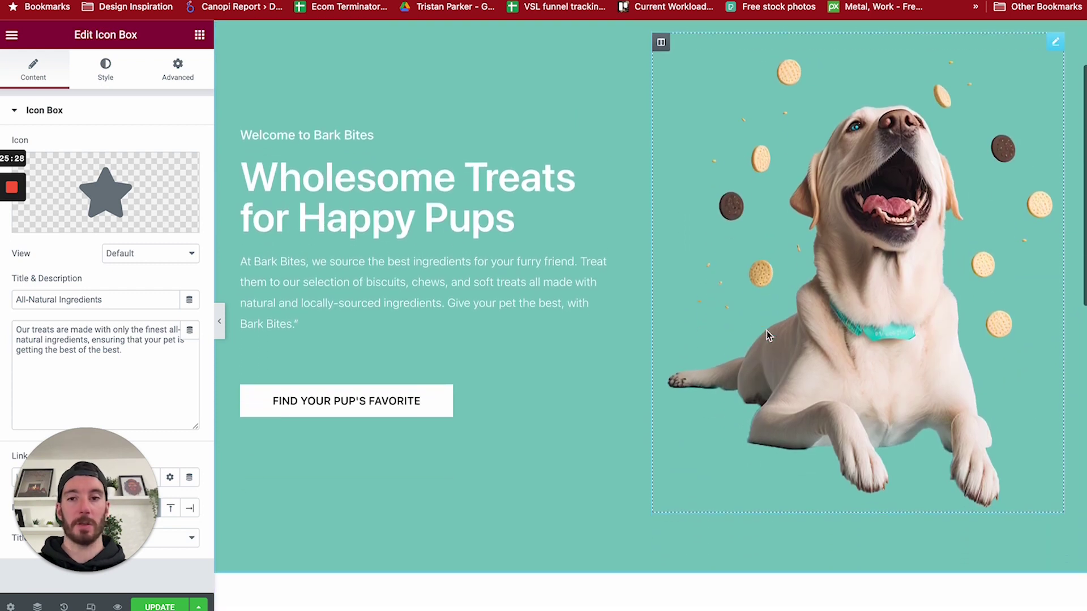